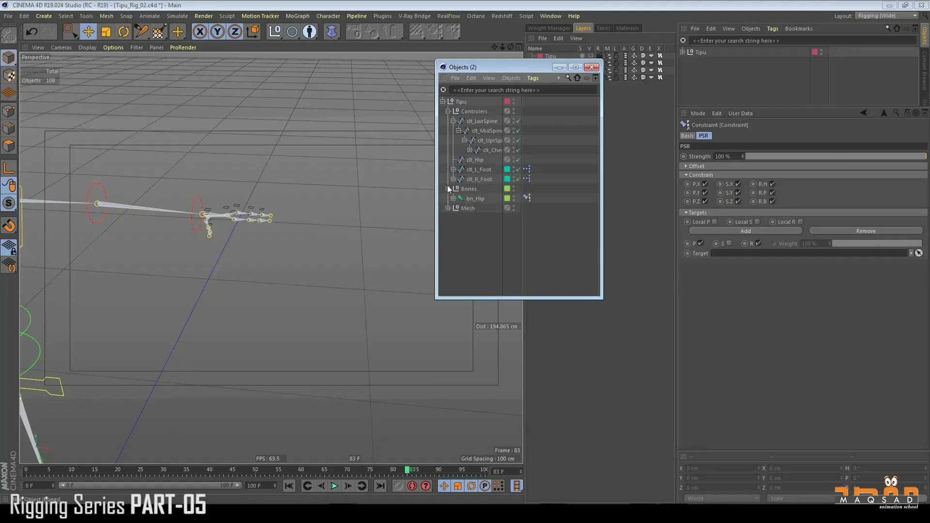
Expand the Bones hierarchy from bn_Hip through the spine joints down to the children of bn_Chest
{"action": "left_click", "coordinate": [452, 198]}
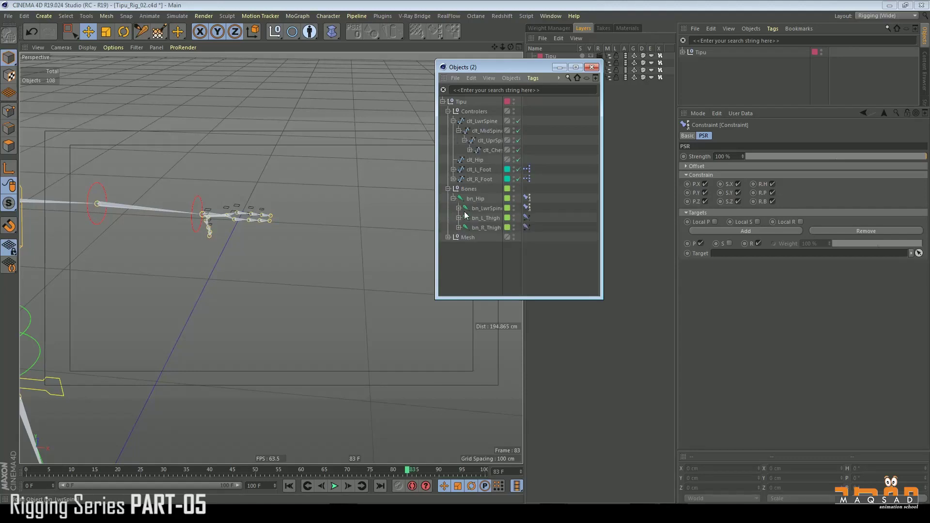
{"action": "left_click", "coordinate": [478, 209]}
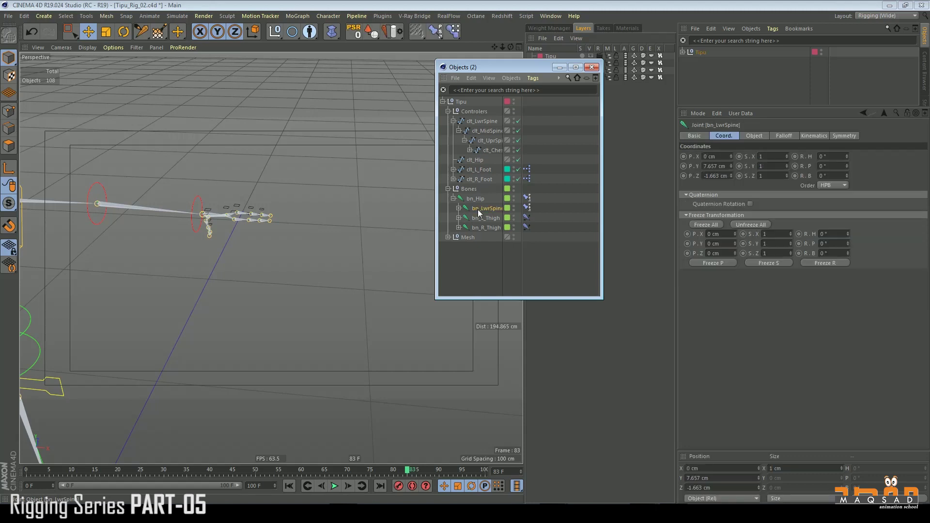
{"action": "left_click", "coordinate": [458, 208]}
{"action": "left_click", "coordinate": [464, 218]}
{"action": "left_click", "coordinate": [469, 227]}
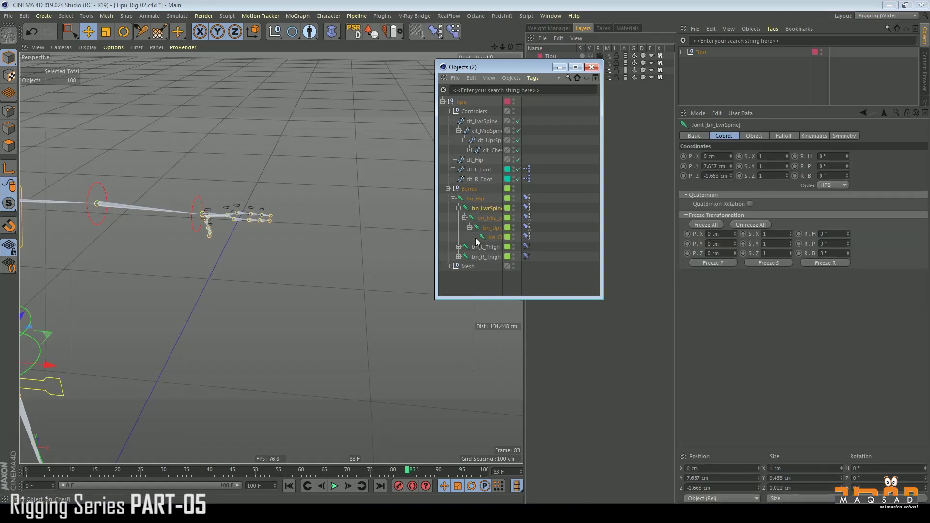
{"action": "left_click", "coordinate": [475, 237]}
Reposition and enlarge the floating Objects window, and widen its name column so the full bone names fit
{"action": "left_click_drag", "start_coordinate": [488, 67], "coordinate": [419, 43]}
{"action": "left_click_drag", "start_coordinate": [532, 275], "coordinate": [632, 343]}
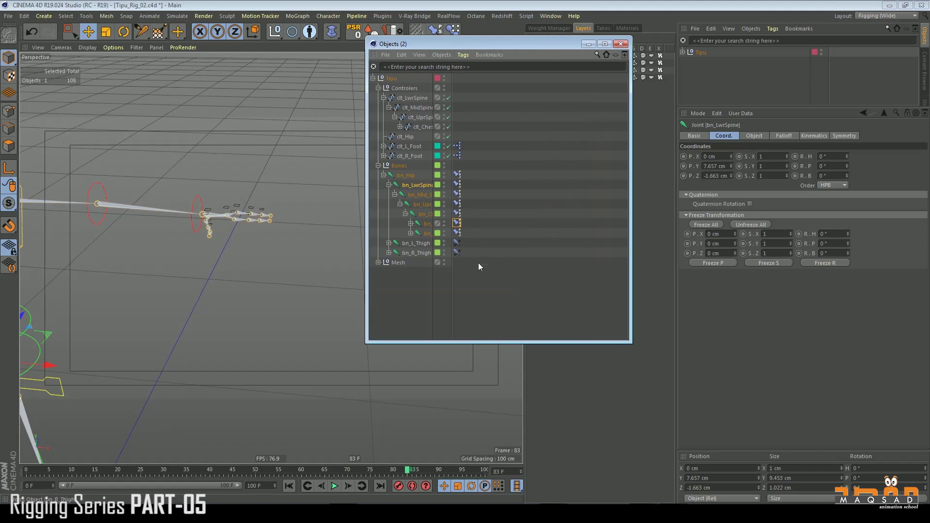
{"action": "left_click_drag", "start_coordinate": [456, 277], "coordinate": [514, 277]}
{"action": "left_click_drag", "start_coordinate": [280, 194], "coordinate": [283, 231], "text": "alt"}
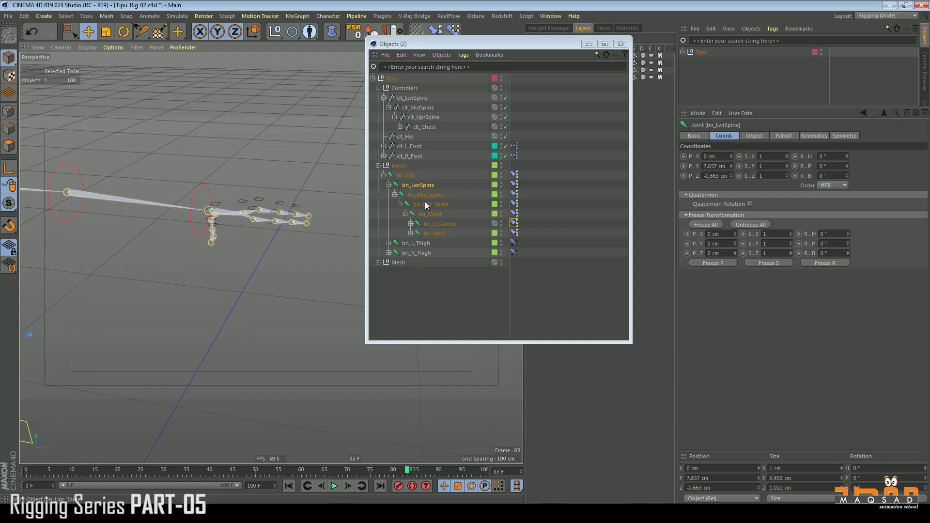
Frame the bn_L_Clavicle joint in the viewport and show the PSR settings of its constraint tag
{"action": "left_click", "coordinate": [436, 223]}
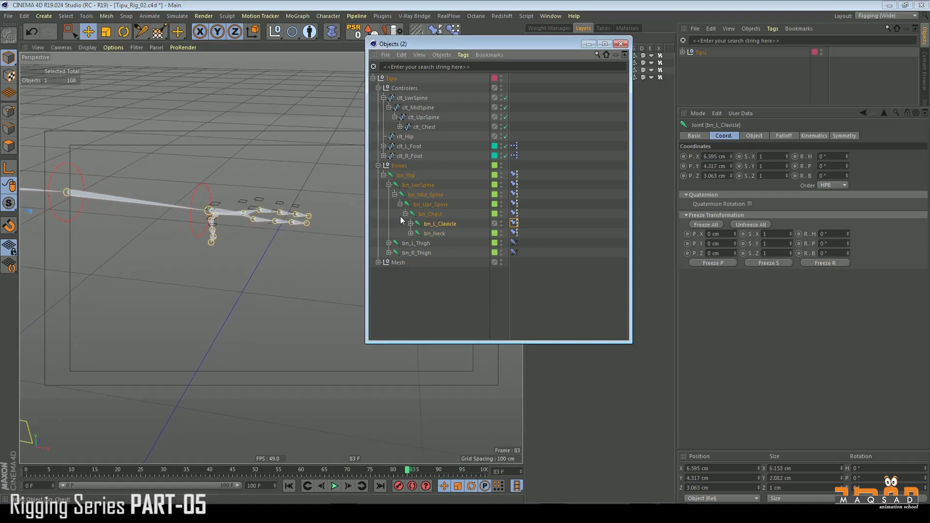
{"action": "key", "text": "o"}
{"action": "right_click_drag", "start_coordinate": [320, 228], "coordinate": [185, 239], "text": "alt"}
{"action": "left_click_drag", "start_coordinate": [185, 239], "coordinate": [231, 213], "text": "alt"}
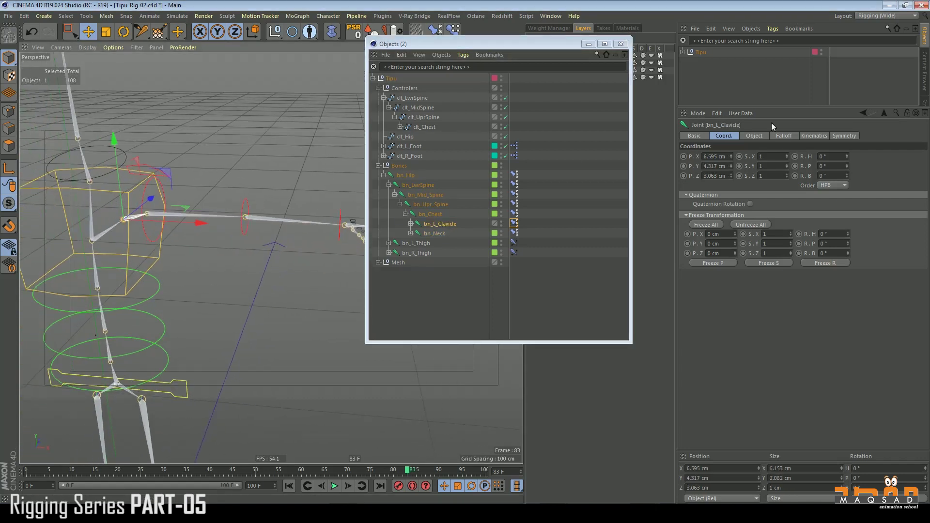
{"action": "left_click_drag", "start_coordinate": [732, 106], "coordinate": [733, 152]}
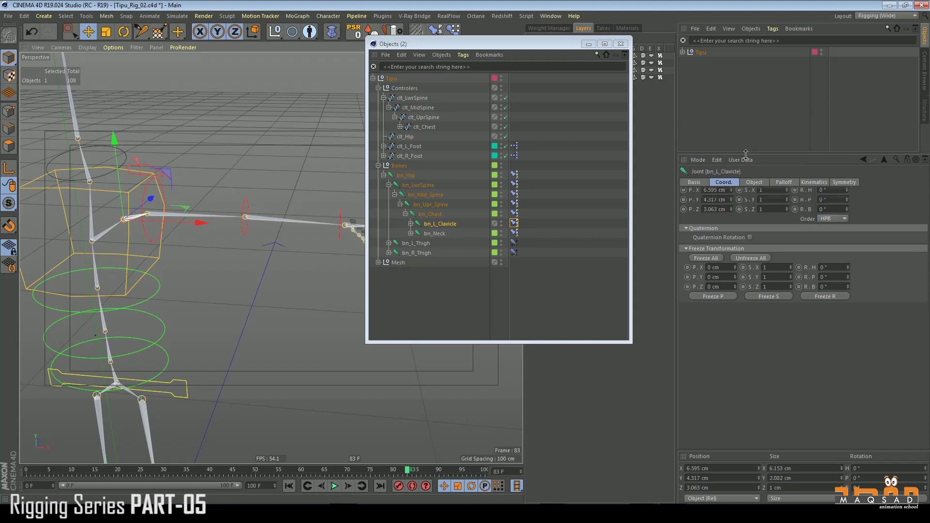
{"action": "left_click", "coordinate": [514, 223]}
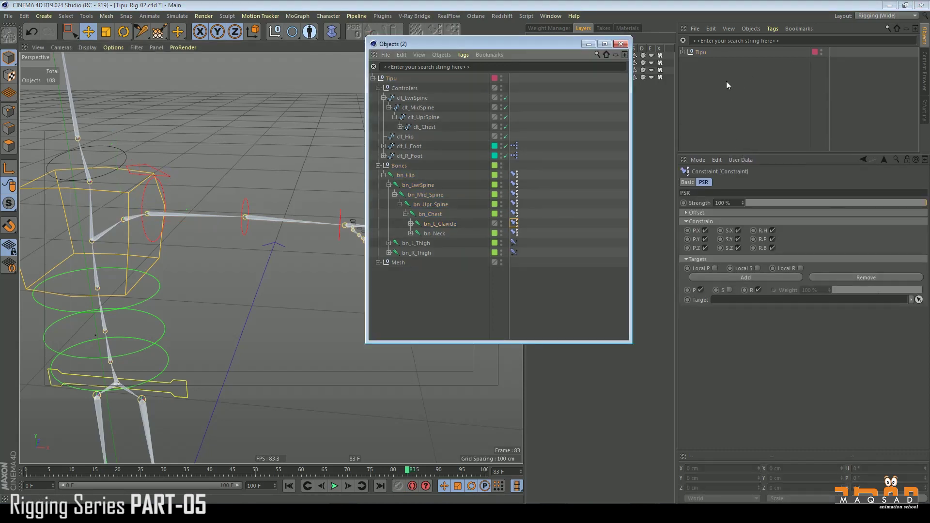
{"action": "left_click_drag", "start_coordinate": [762, 153], "coordinate": [762, 100]}
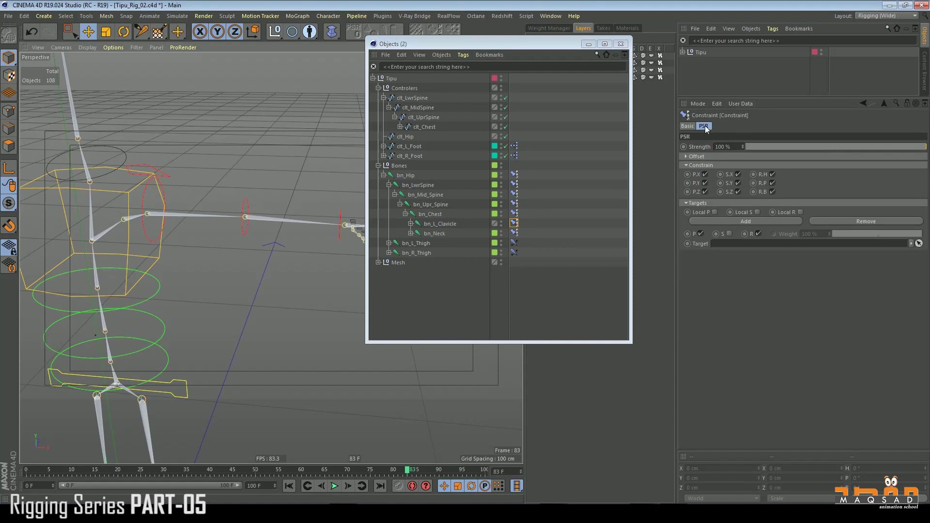
Try to assign clt_L_Clavicle as the PSR constraint target for bn_L_Clavicle, then undo it
{"action": "left_click", "coordinate": [400, 127]}
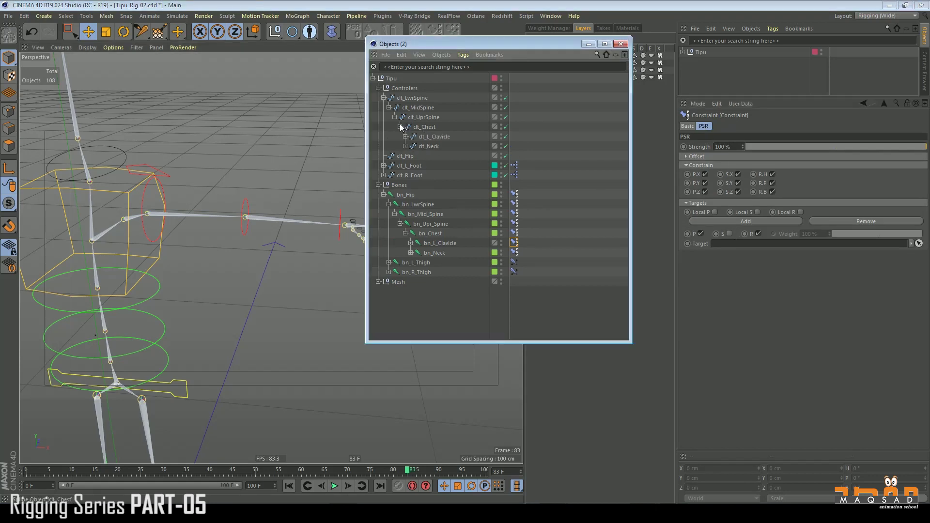
{"action": "left_click", "coordinate": [405, 137]}
{"action": "left_click_drag", "start_coordinate": [432, 137], "coordinate": [729, 243]}
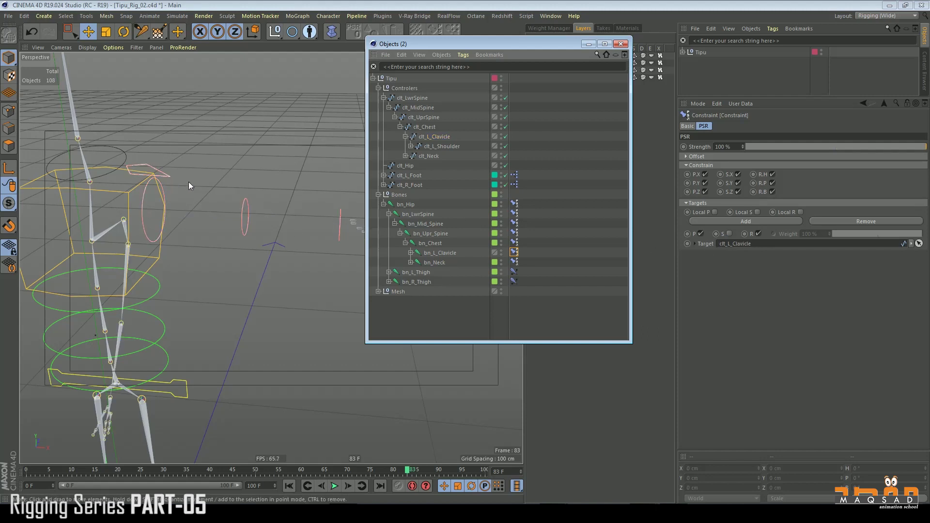
{"action": "key", "text": "ctrl+z"}
{"action": "left_click_drag", "start_coordinate": [196, 177], "coordinate": [237, 200], "text": "alt"}
Delete the constraint tags from bn_Neck and bn_Head, leaving the one on bn_L_Clavicle selected
{"action": "left_click", "coordinate": [515, 252]}
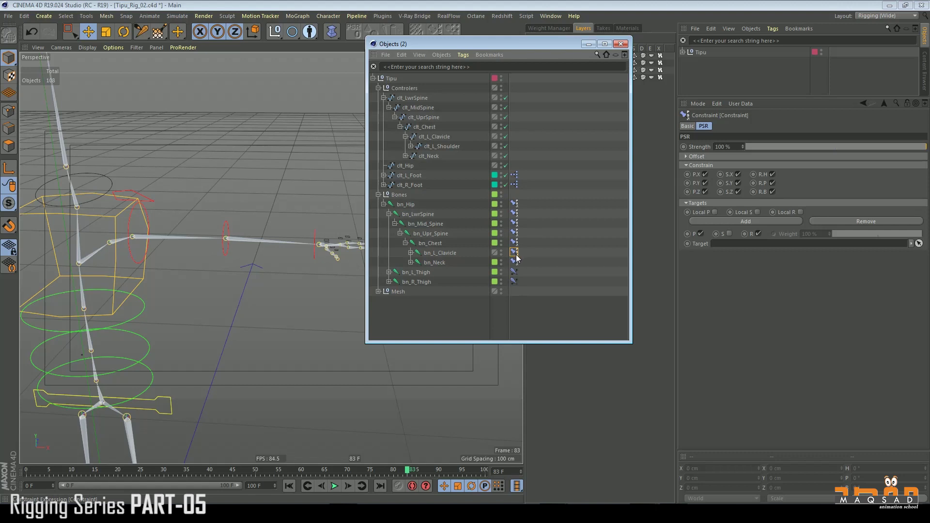
{"action": "left_click", "coordinate": [515, 262]}
{"action": "left_click", "coordinate": [411, 263]}
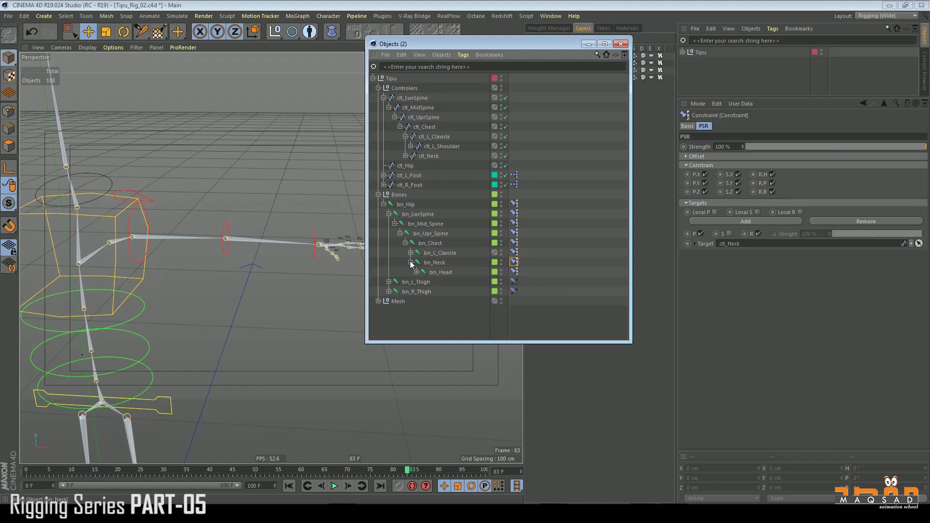
{"action": "left_click", "coordinate": [417, 272]}
{"action": "left_click", "coordinate": [515, 271], "text": "ctrl"}
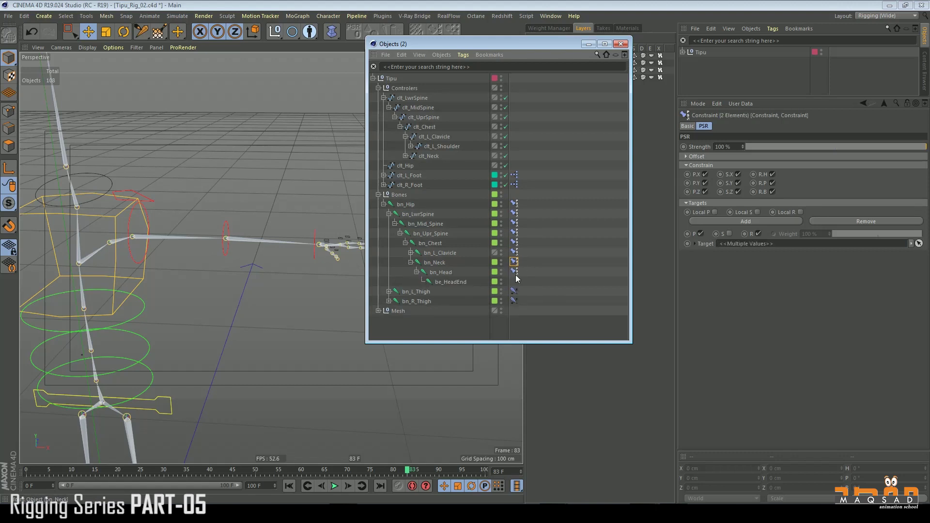
{"action": "left_click", "coordinate": [514, 253]}
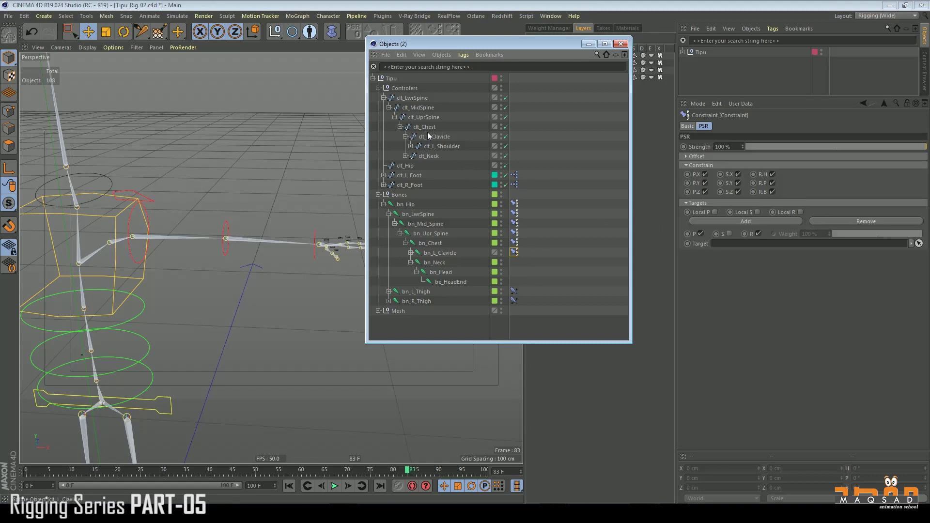
Freeze all transformations on clt_LwrSpine and every controller beneath it in the hierarchy
{"action": "left_click", "coordinate": [154, 198]}
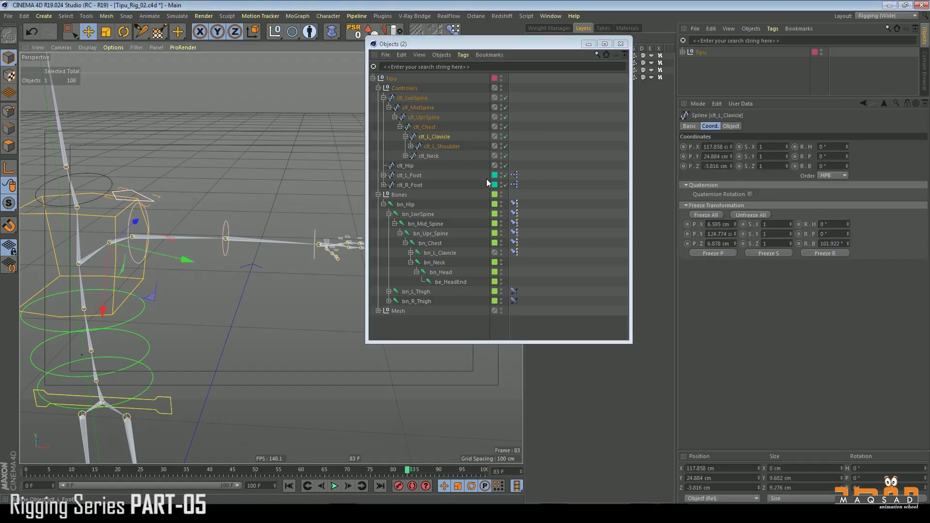
{"action": "middle_click", "coordinate": [407, 97]}
{"action": "left_click", "coordinate": [715, 215]}
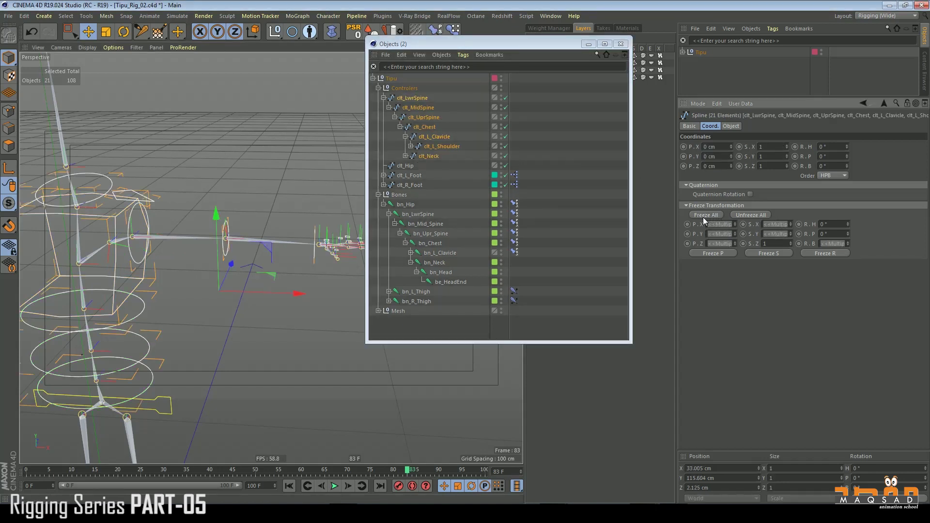
{"action": "left_click", "coordinate": [599, 171]}
Retry clt_L_Clavicle as the target of bn_L_Clavicle's constraint with the frozen controllers, then undo the assignment
{"action": "left_click", "coordinate": [514, 251]}
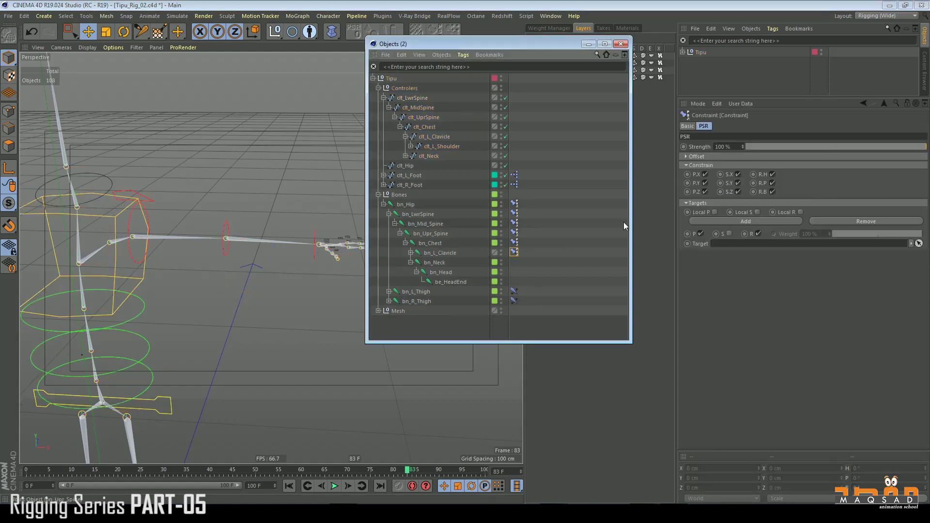
{"action": "left_click_drag", "start_coordinate": [438, 136], "coordinate": [736, 244]}
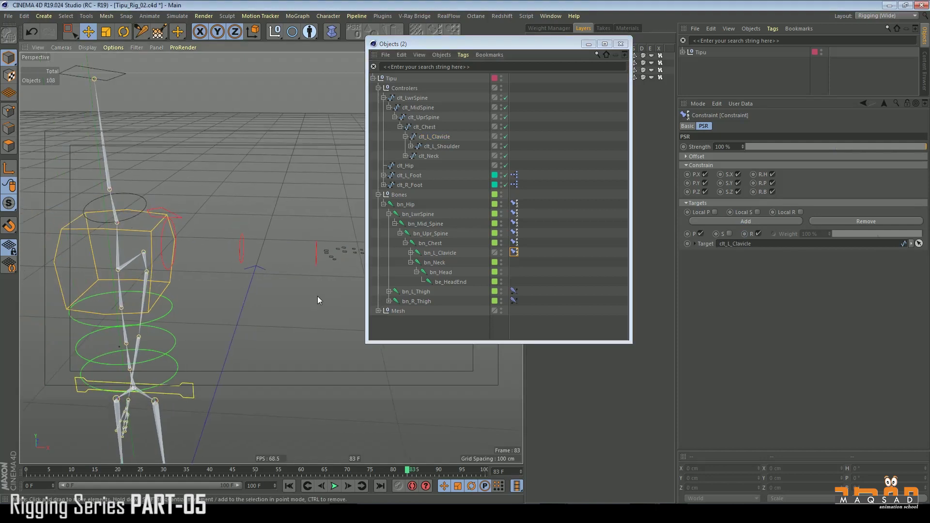
{"action": "key", "text": "ctrl+z"}
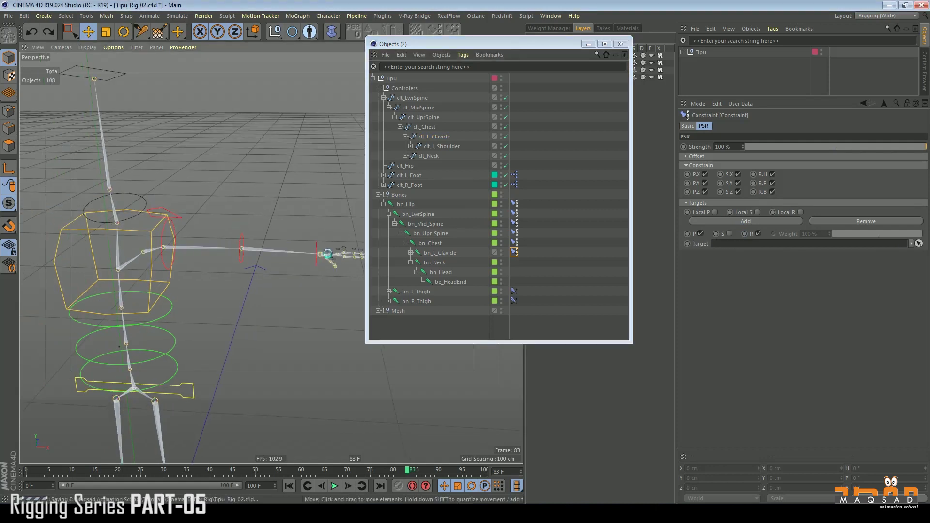
Try resetting the frozen bank rotation of clt_L_Clavicle to 0° with clt_L_Shoulder still parented beneath it
{"action": "left_click", "coordinate": [433, 136]}
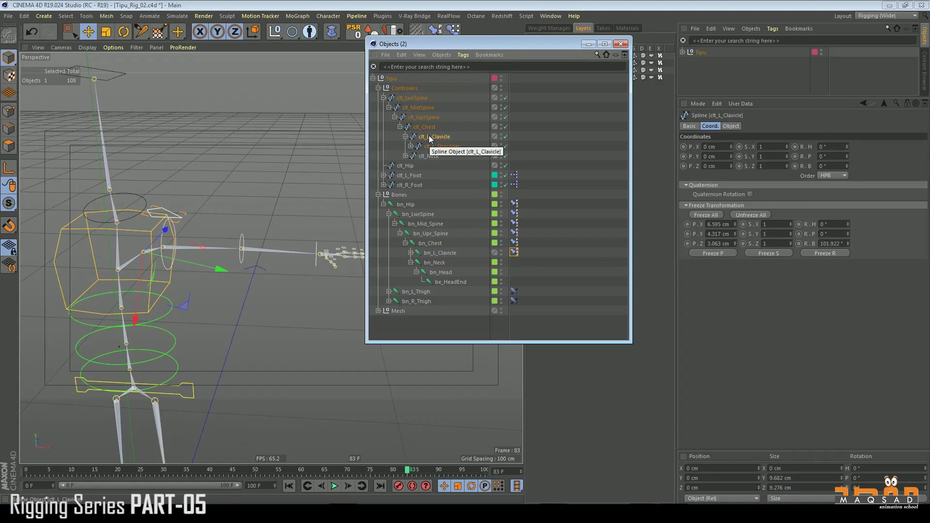
{"action": "right_click", "coordinate": [848, 243]}
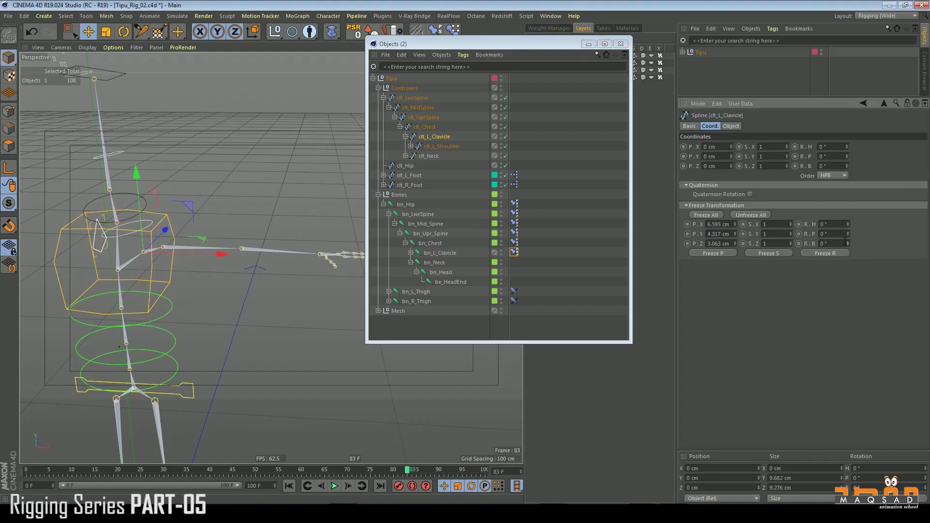
Compare the coordinates of clt_L_Shoulder, clt_L_Clavicle and clt_Neck, and check the constraint tag on bn_L_Clavicle
{"action": "left_click", "coordinate": [432, 147]}
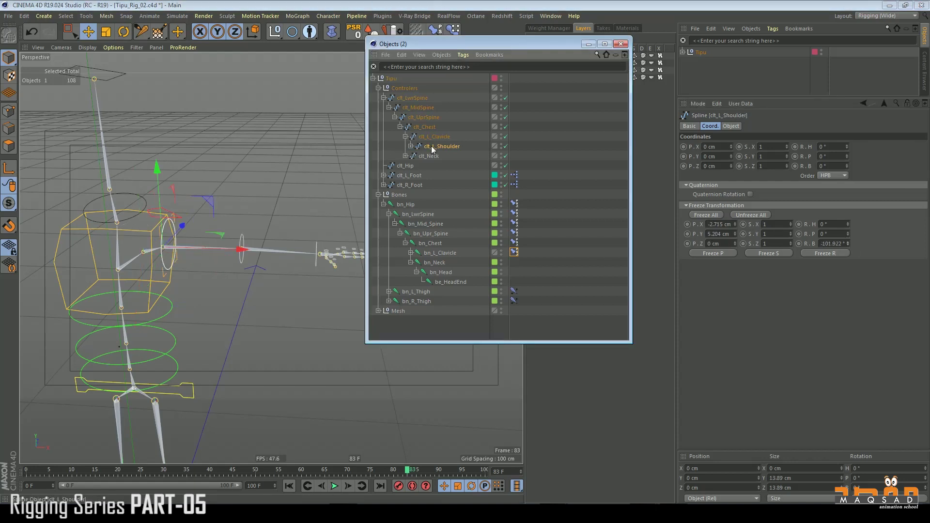
{"action": "middle_click_drag", "start_coordinate": [277, 204], "coordinate": [261, 228], "text": "alt"}
{"action": "left_click", "coordinate": [514, 252]}
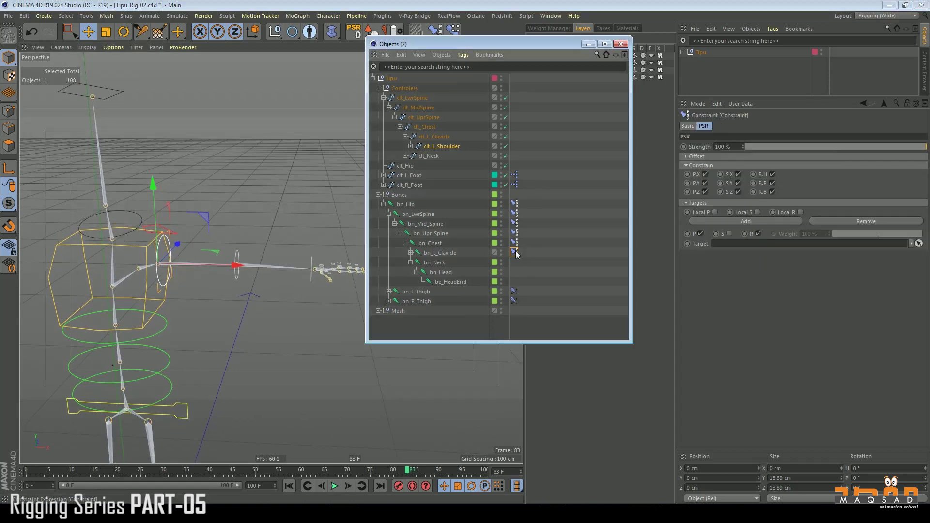
{"action": "left_click", "coordinate": [545, 233]}
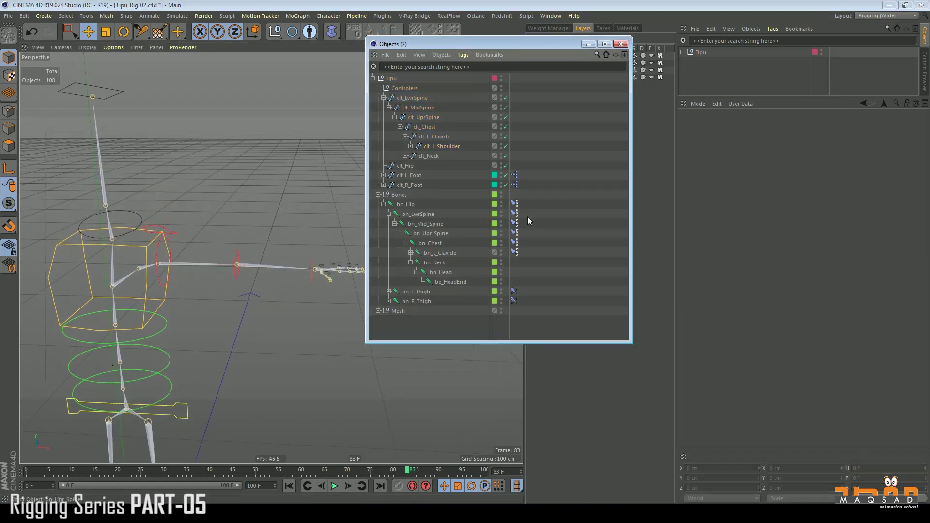
{"action": "left_click", "coordinate": [432, 147]}
{"action": "left_click", "coordinate": [435, 137]}
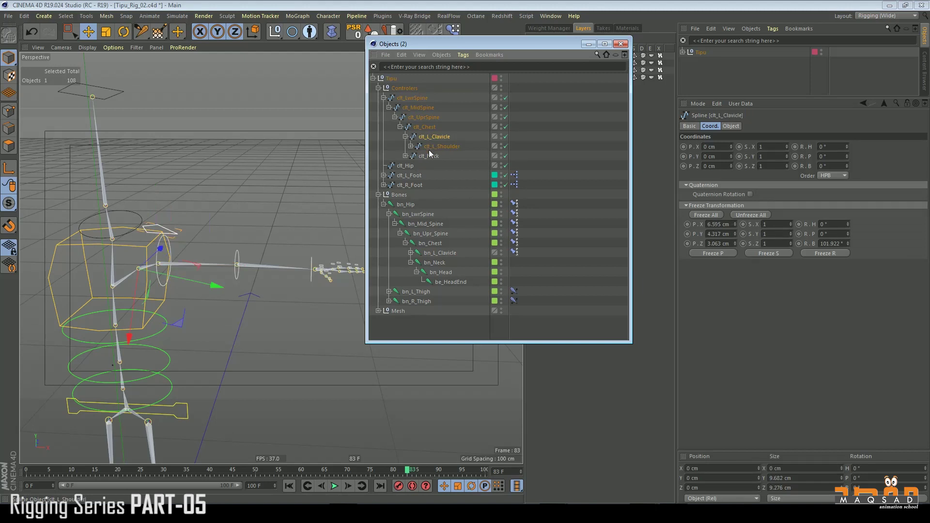
{"action": "left_click", "coordinate": [429, 156]}
{"action": "middle_click", "coordinate": [416, 99]}
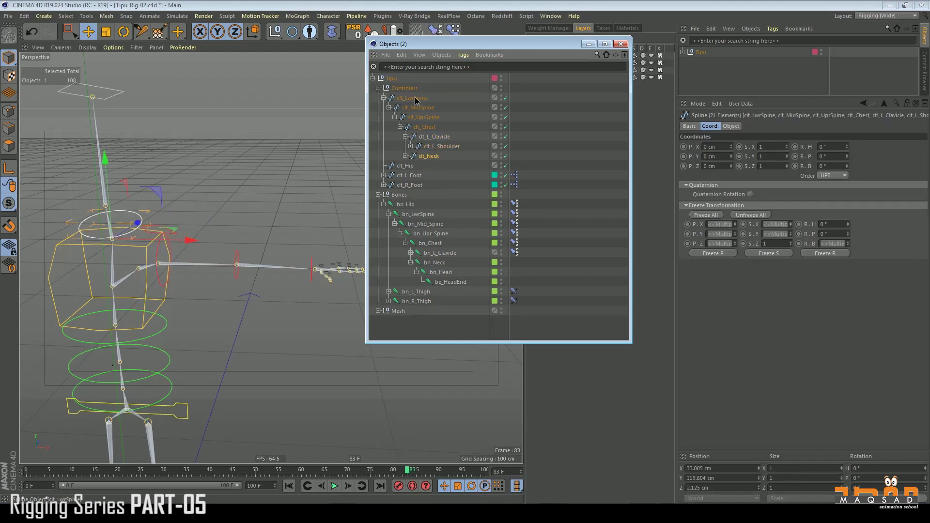
{"action": "left_click", "coordinate": [540, 144]}
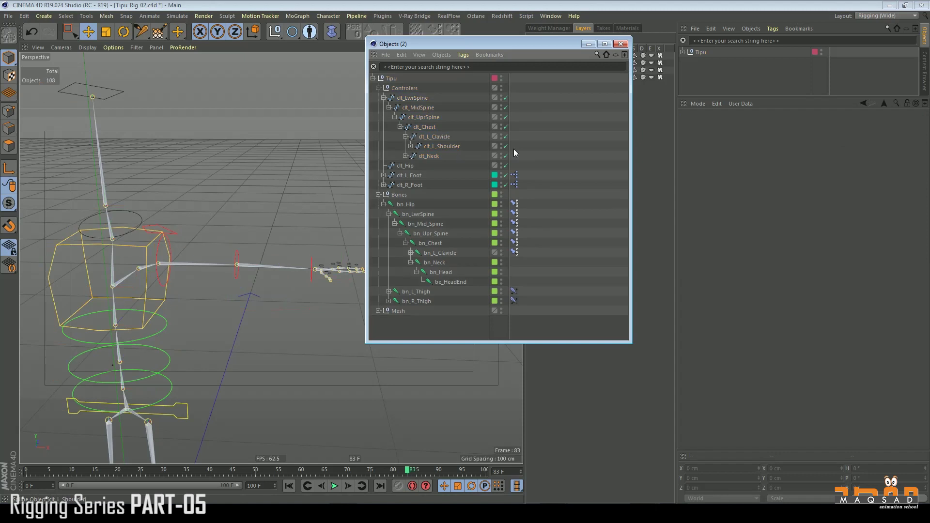
{"action": "left_click", "coordinate": [432, 145]}
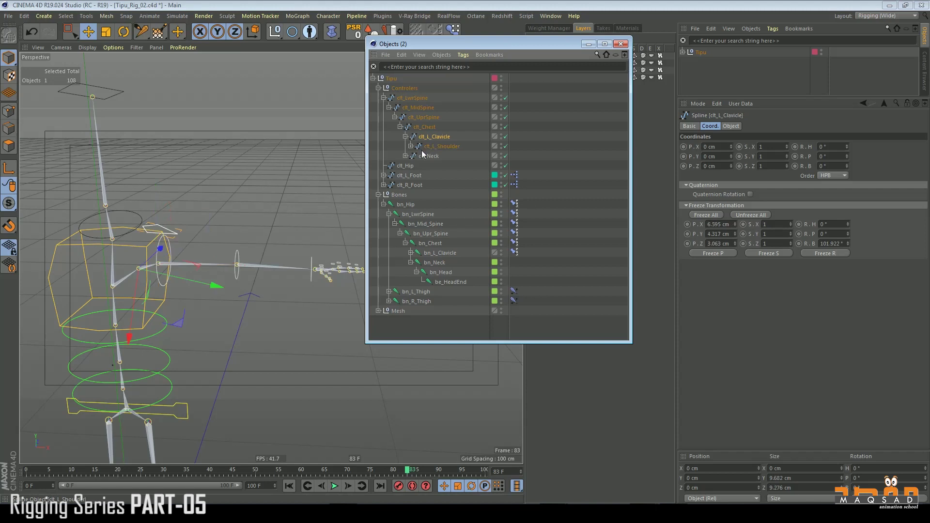
{"action": "left_click", "coordinate": [434, 137]}
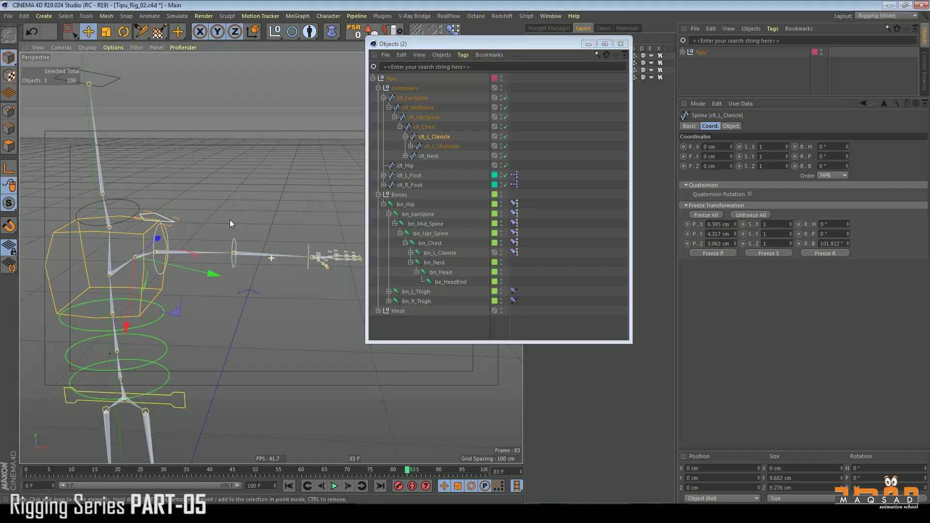
Move clt_L_Shoulder out of clt_L_Clavicle to sit directly under clt_Chest, and reset clt_L_Clavicle's frozen bank rotation to 0°
{"action": "left_click", "coordinate": [427, 148]}
{"action": "left_click_drag", "start_coordinate": [425, 135], "coordinate": [428, 136]}
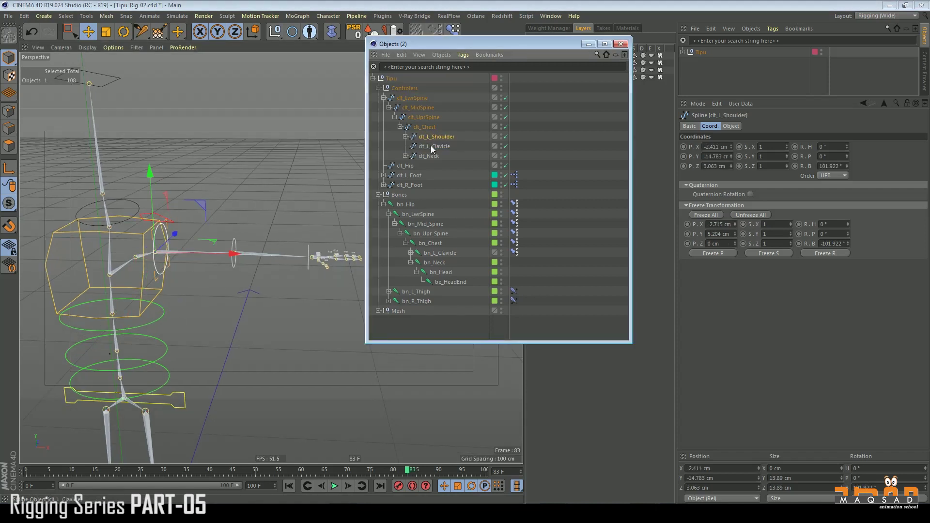
{"action": "left_click", "coordinate": [432, 147]}
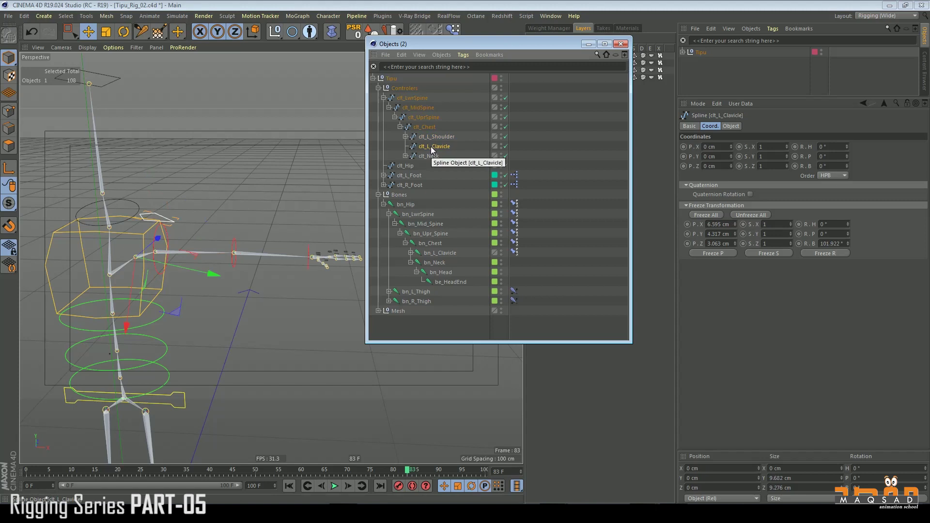
{"action": "right_click", "coordinate": [848, 244]}
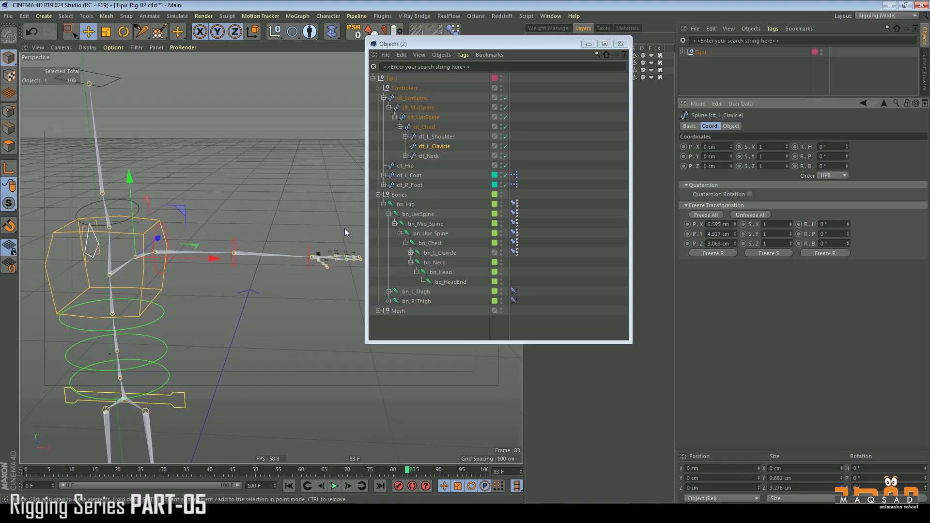
Shift all points of clt_L_Clavicle sideways along X over the left clavicle joint and show the character mesh
{"action": "left_click_drag", "start_coordinate": [220, 225], "coordinate": [224, 220], "text": "alt"}
{"action": "middle_click_drag", "start_coordinate": [201, 199], "coordinate": [245, 190], "text": "alt"}
{"action": "left_click", "coordinate": [9, 111]}
{"action": "key", "text": "ctrl+a"}
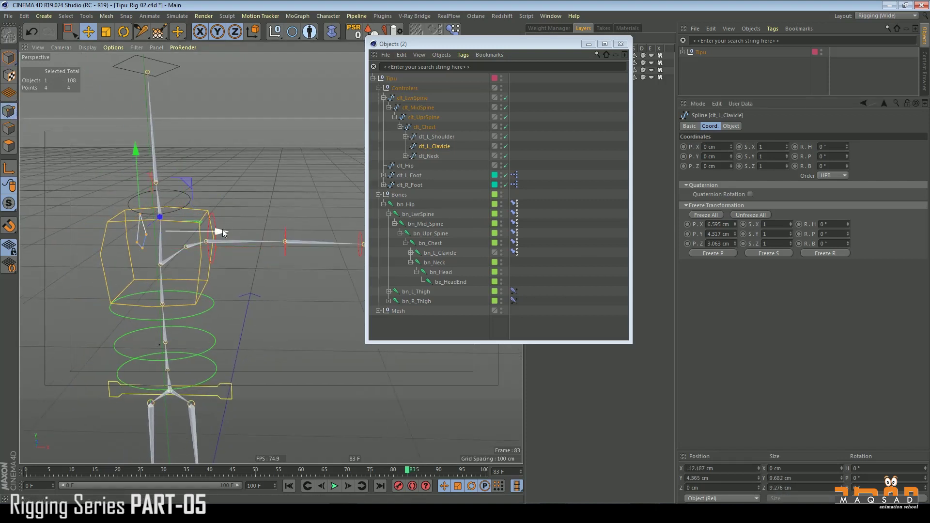
{"action": "left_click_drag", "start_coordinate": [225, 233], "coordinate": [272, 232]}
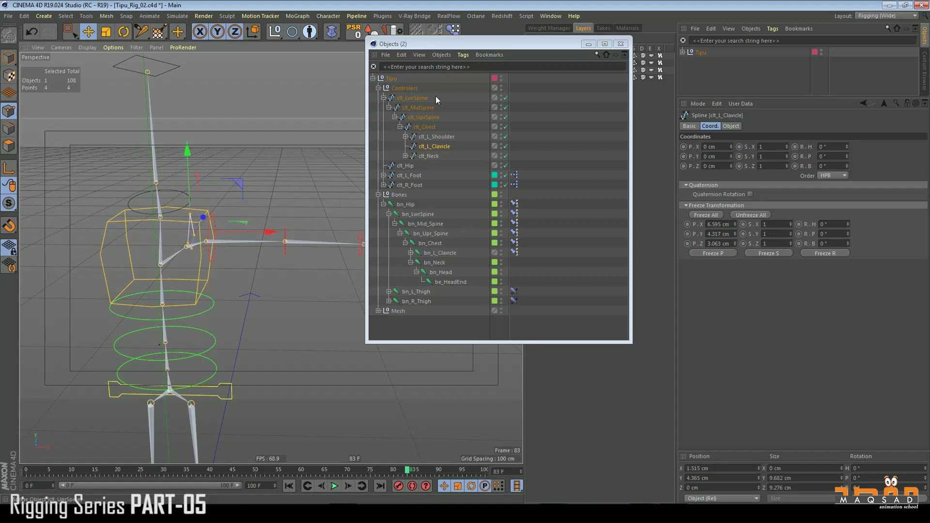
{"action": "left_click", "coordinate": [478, 47]}
{"action": "left_click_drag", "start_coordinate": [478, 49], "coordinate": [423, 196]}
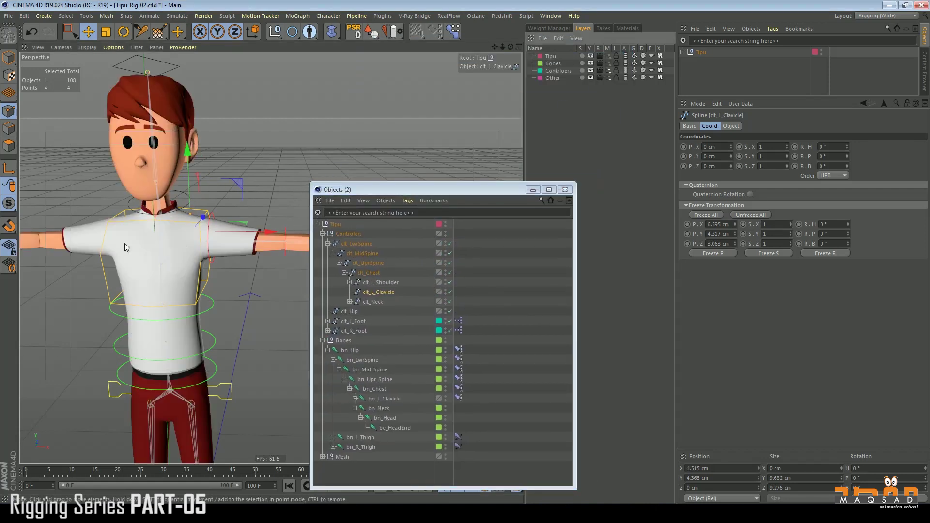
Raise the clt_L_Clavicle points, rotate them about 97° to lie flat, and place the shape just above the left shoulder
{"action": "left_click_drag", "start_coordinate": [189, 187], "coordinate": [245, 278]}
{"action": "key", "text": "r"}
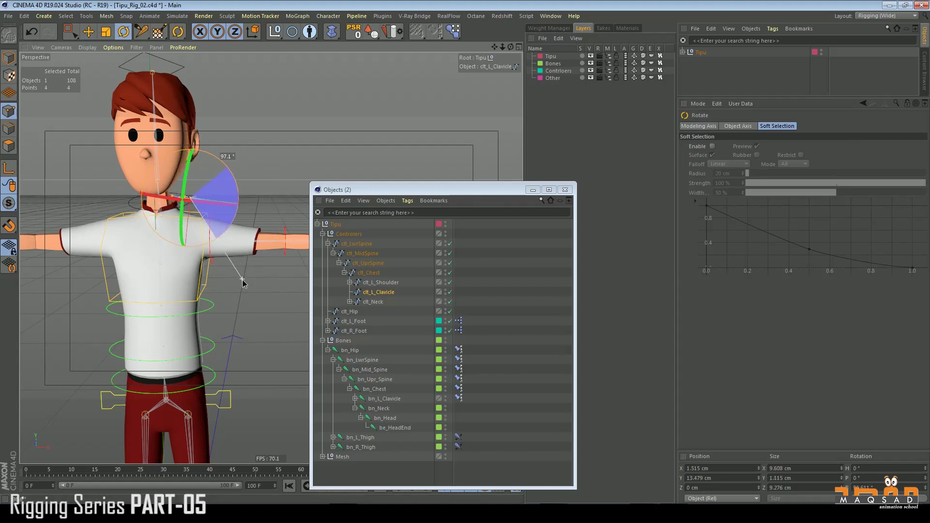
{"action": "key", "text": "e"}
{"action": "left_click_drag", "start_coordinate": [211, 199], "coordinate": [203, 169]}
{"action": "left_click", "coordinate": [9, 57]}
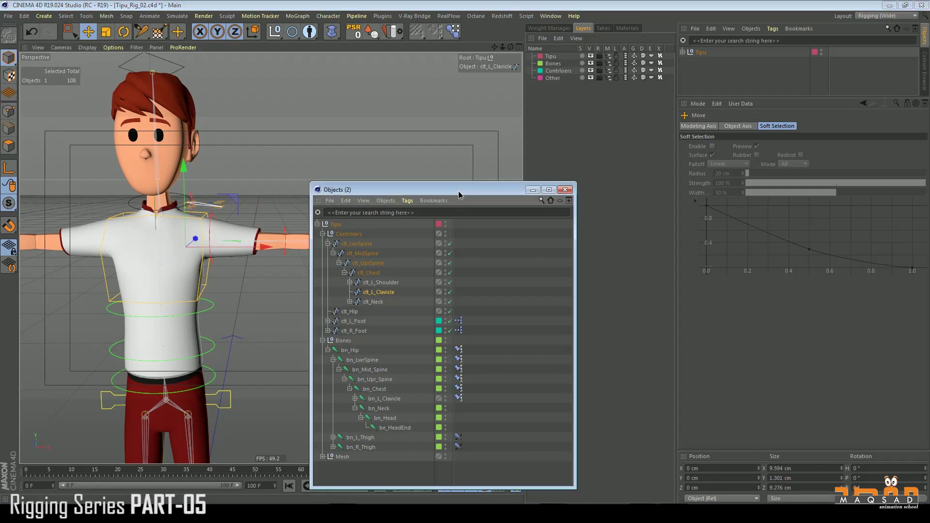
Assign clt_L_Clavicle as the target of bn_L_Clavicle's PSR constraint
{"action": "left_click_drag", "start_coordinate": [459, 193], "coordinate": [450, 101]}
{"action": "middle_click_drag", "start_coordinate": [252, 192], "coordinate": [206, 190], "text": "alt"}
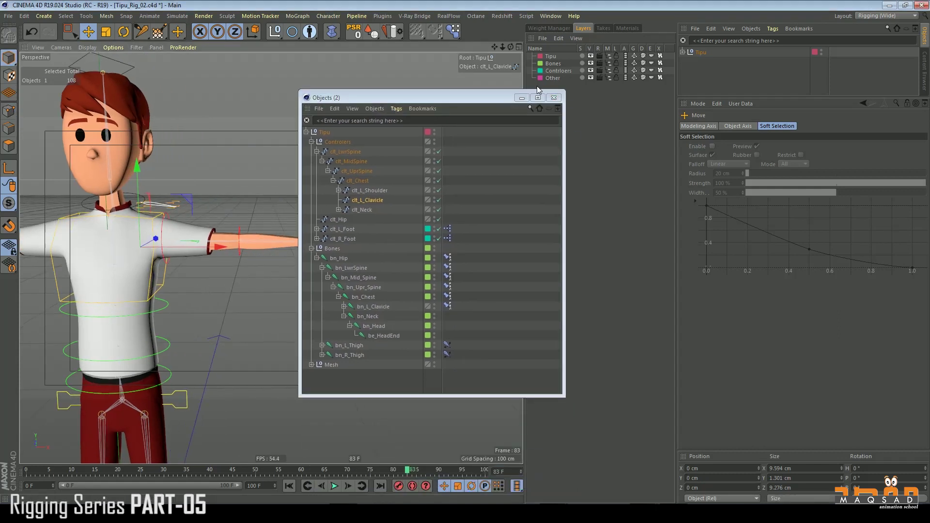
{"action": "left_click_drag", "start_coordinate": [485, 99], "coordinate": [425, 48]}
{"action": "left_click", "coordinate": [313, 157]}
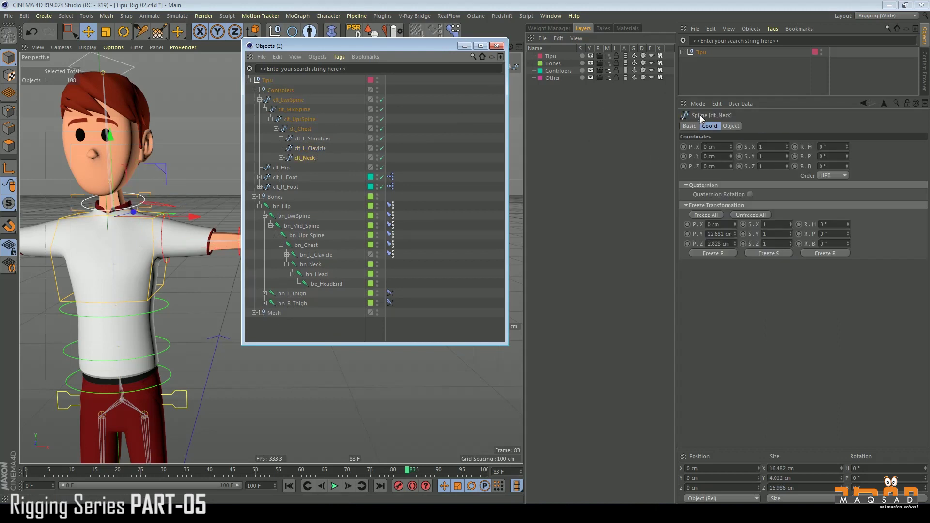
{"action": "left_click", "coordinate": [390, 254]}
{"action": "left_click_drag", "start_coordinate": [310, 148], "coordinate": [734, 243]}
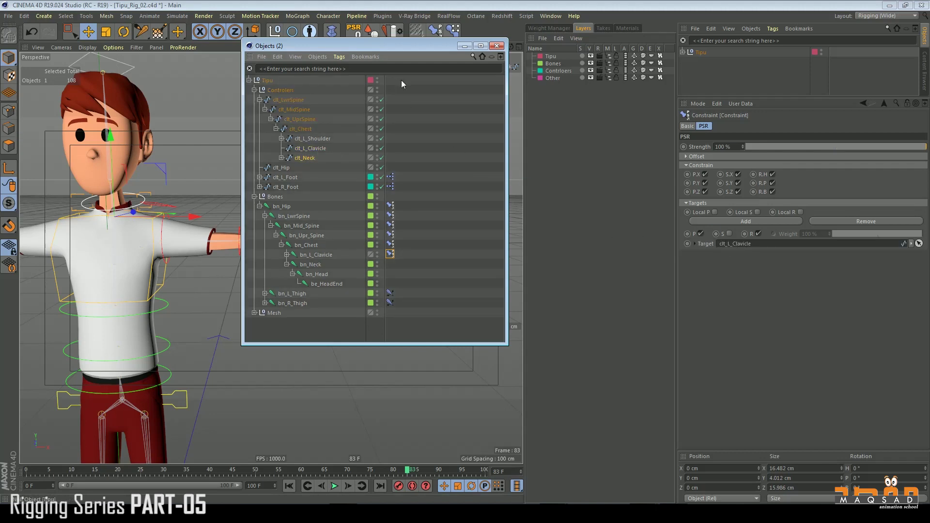
Test-rotate clt_L_Clavicle to see how the arm bones follow, then undo the rotation
{"action": "left_click_drag", "start_coordinate": [387, 51], "coordinate": [487, 85]}
{"action": "left_click_drag", "start_coordinate": [190, 183], "coordinate": [200, 186], "text": "alt"}
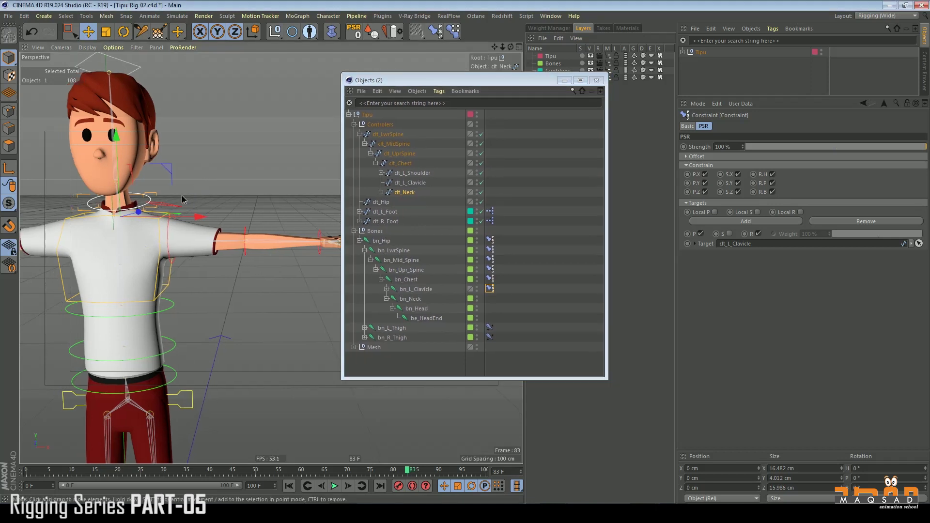
{"action": "left_click", "coordinate": [186, 202]}
{"action": "key", "text": "r"}
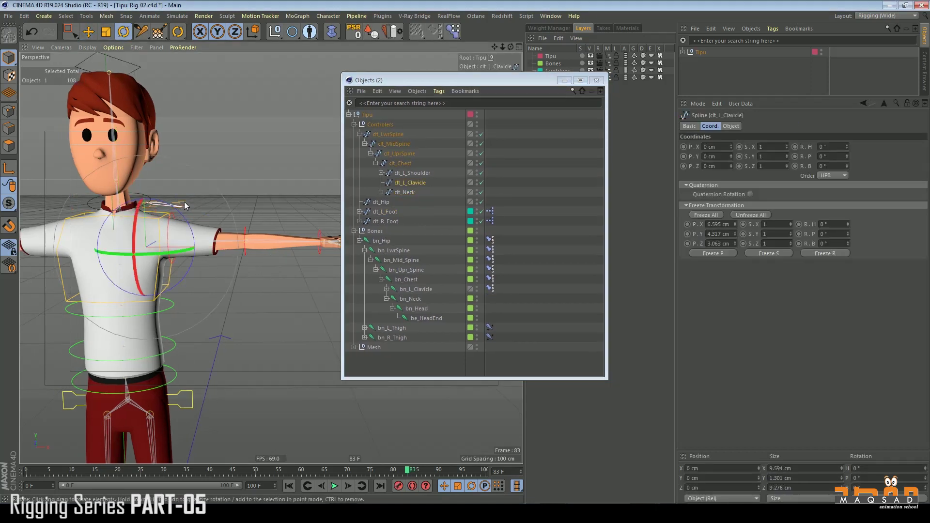
{"action": "left_click_drag", "start_coordinate": [185, 205], "coordinate": [195, 225]}
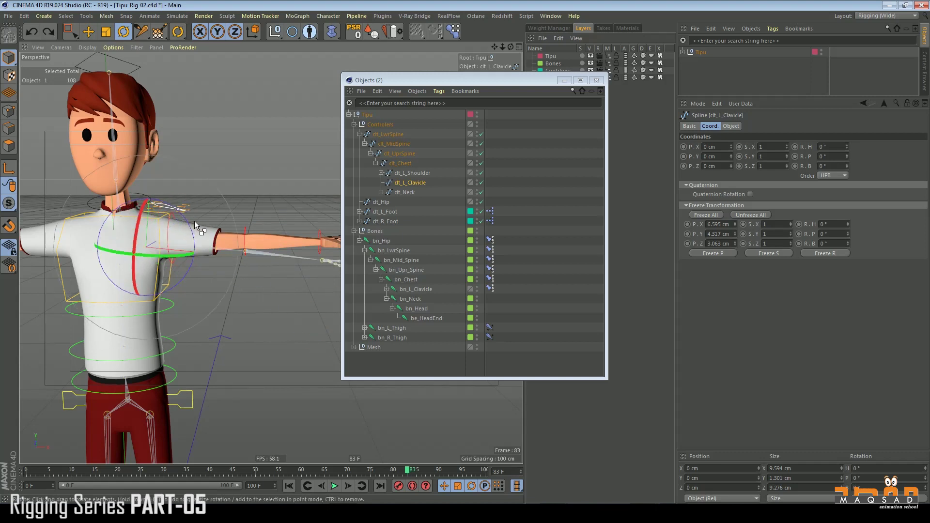
{"action": "key", "text": "ctrl+z"}
{"action": "key", "text": "e"}
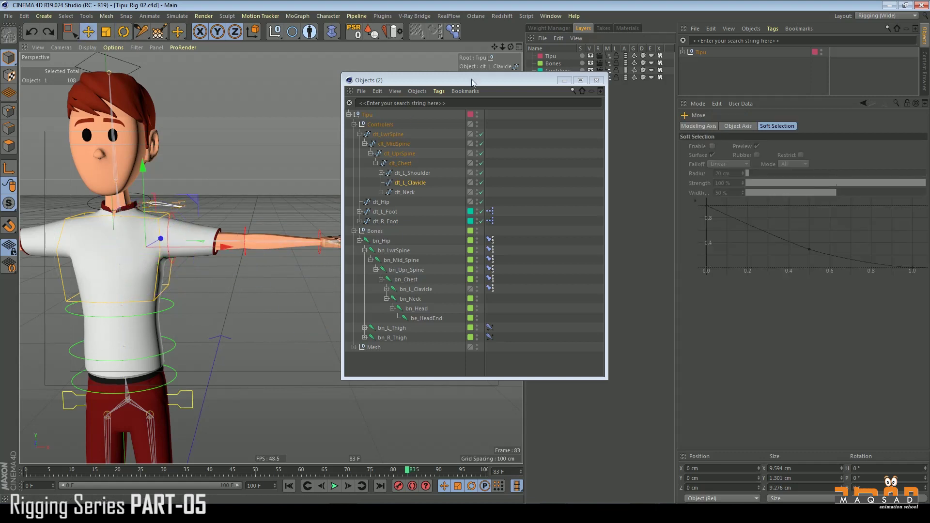
Hide the Tipu mesh layer and check the coordinates of clt_L_Shoulder, clt_L_Elbow and clt_L_Hand
{"action": "left_click_drag", "start_coordinate": [471, 79], "coordinate": [426, 102]}
{"action": "left_click", "coordinate": [592, 55]}
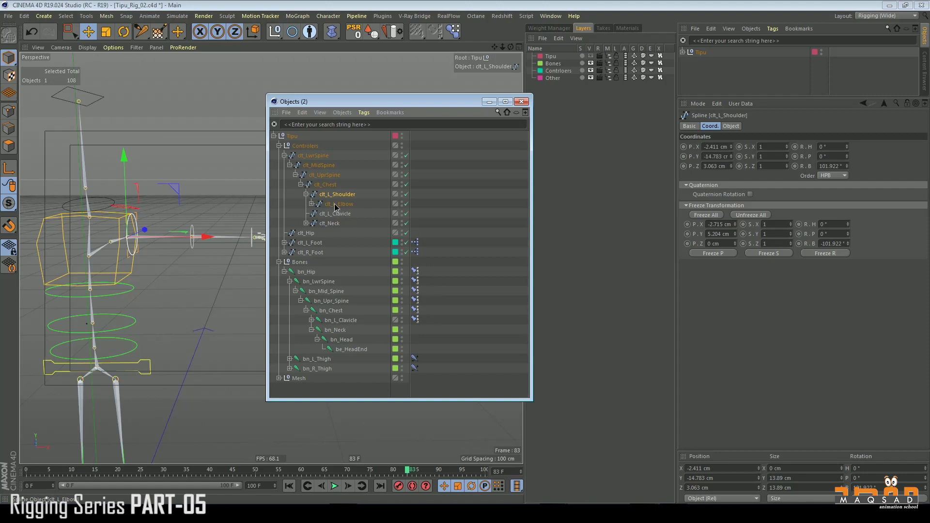
{"action": "left_click", "coordinate": [337, 204]}
{"action": "left_click", "coordinate": [311, 203]}
{"action": "left_click", "coordinate": [334, 213]}
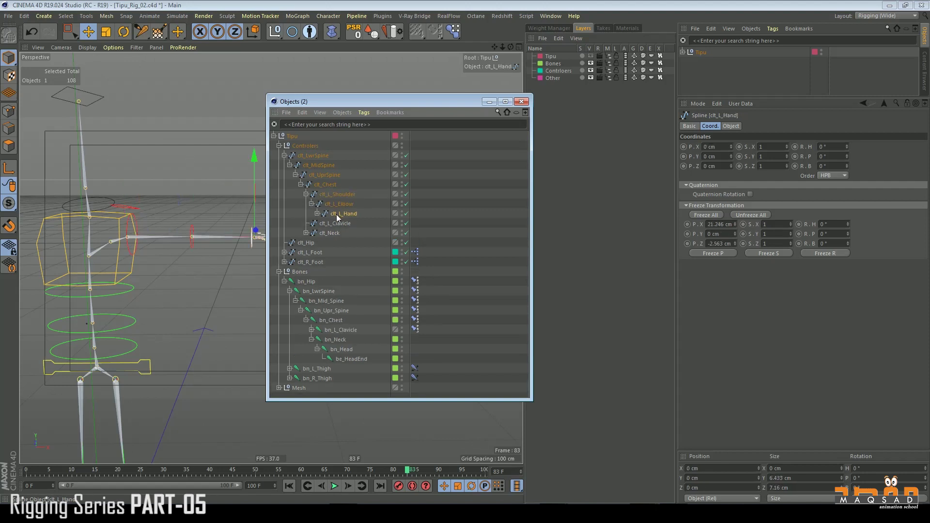
{"action": "left_click", "coordinate": [311, 204]}
{"action": "left_click", "coordinate": [338, 194]}
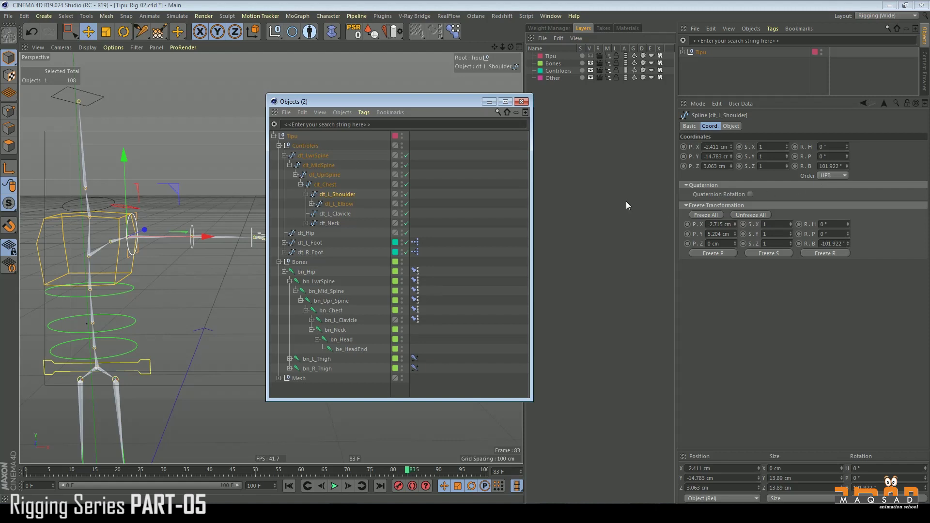
Move clt_L_Elbow out of clt_L_Shoulder to sit under clt_Chest, and reset clt_L_Shoulder's frozen and regular bank rotation to 0°
{"action": "left_click_drag", "start_coordinate": [333, 204], "coordinate": [333, 190]}
{"action": "left_click", "coordinate": [337, 204]}
{"action": "right_click", "coordinate": [848, 243]}
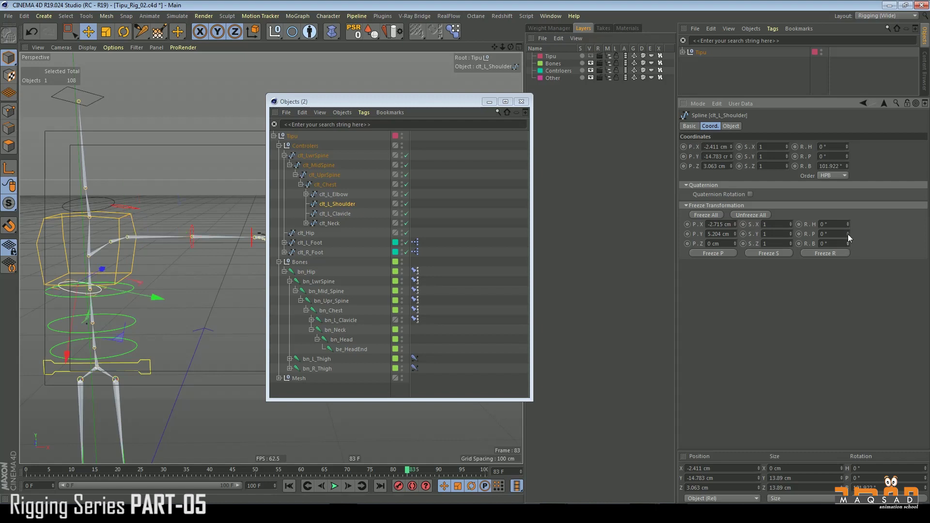
{"action": "right_click", "coordinate": [847, 167]}
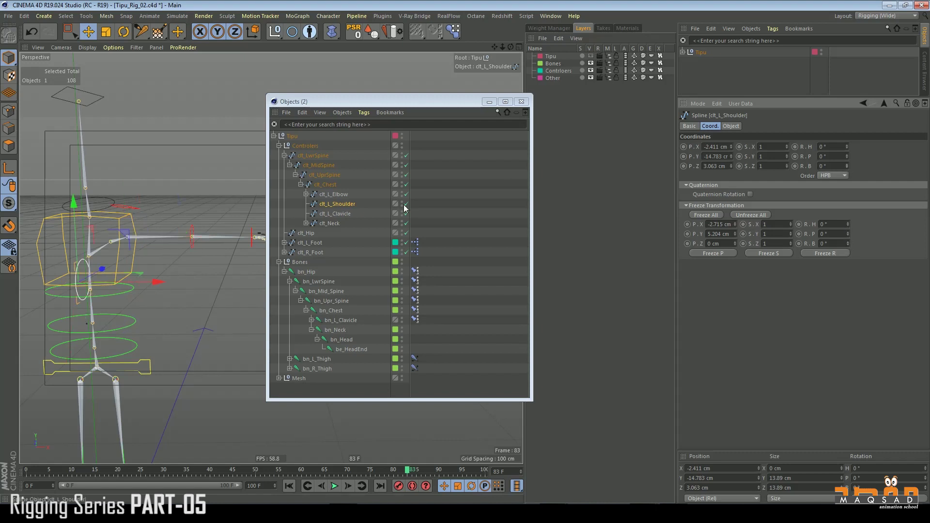
Move clt_L_Shoulder back onto the left shoulder joint, freeze all its transformations, and save the file
{"action": "middle_click_drag", "start_coordinate": [156, 273], "coordinate": [159, 243], "text": "alt"}
{"action": "left_click_drag", "start_coordinate": [113, 205], "coordinate": [147, 228], "text": "alt"}
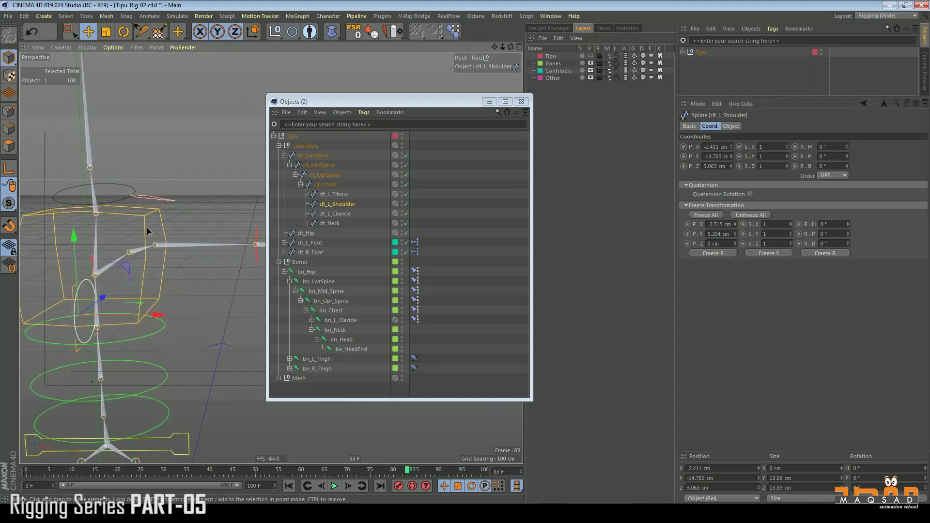
{"action": "left_click_drag", "start_coordinate": [86, 314], "coordinate": [169, 257]}
{"action": "scroll", "coordinate": [170, 257], "scroll_direction": "down", "scroll_amount": 4}
{"action": "middle_click_drag", "start_coordinate": [170, 257], "coordinate": [162, 257], "text": "alt"}
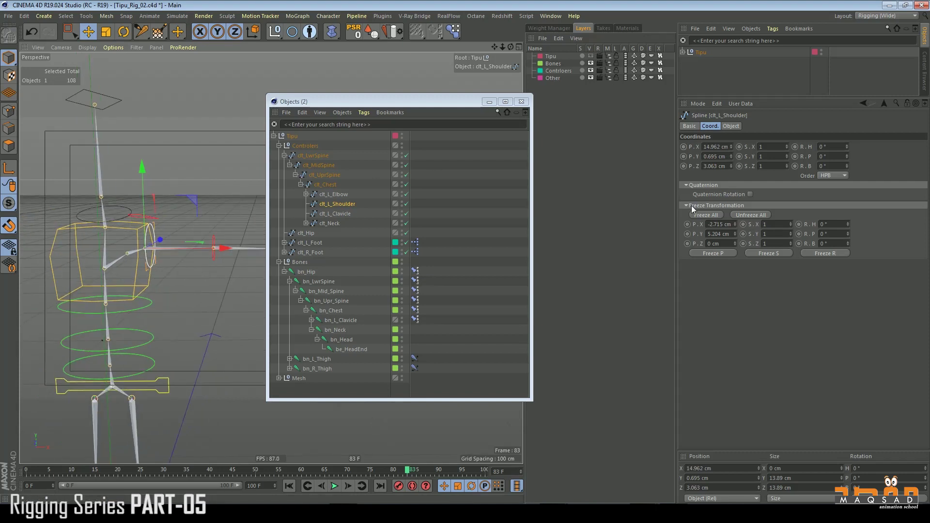
{"action": "left_click", "coordinate": [705, 215]}
{"action": "key", "text": "ctrl+s"}
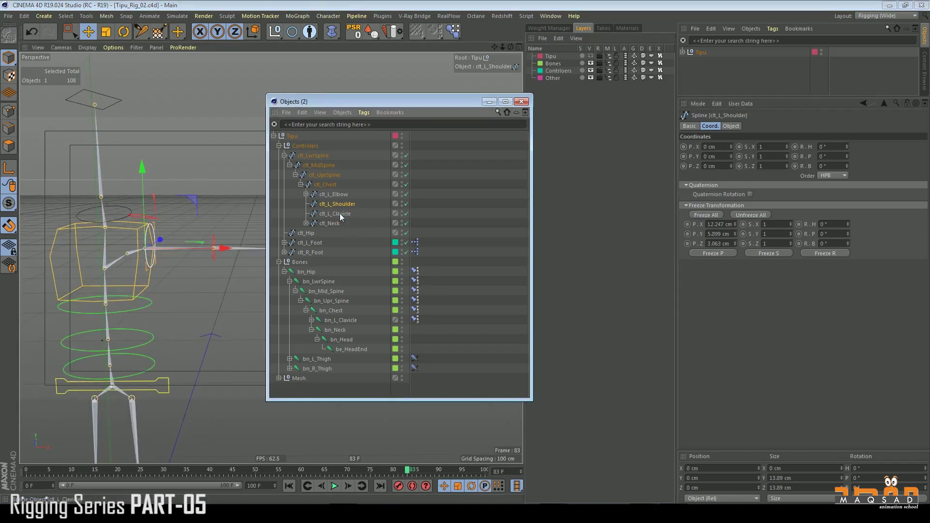
Check the coordinates of clt_L_Clavicle, clt_L_Shoulder and clt_L_Elbow, and select clt_L_Elbow with all its child controllers
{"action": "left_click", "coordinate": [339, 215]}
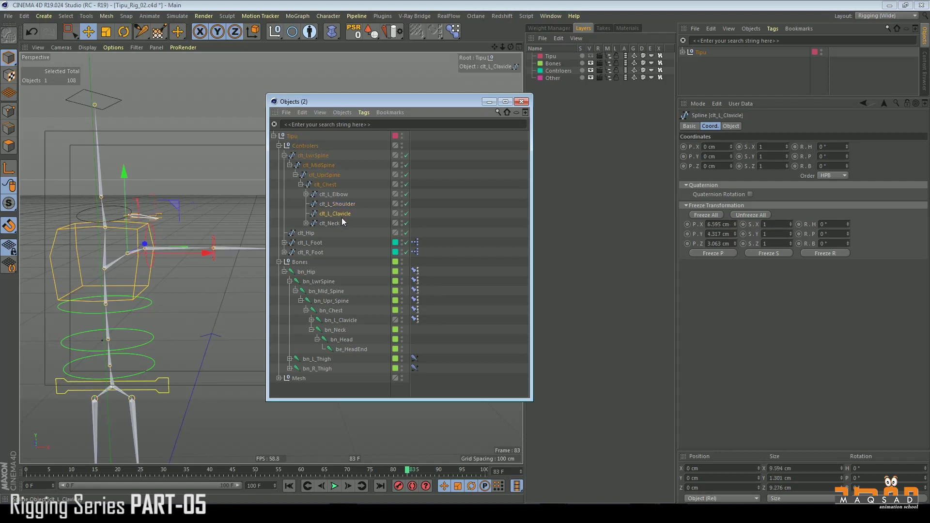
{"action": "left_click", "coordinate": [338, 204]}
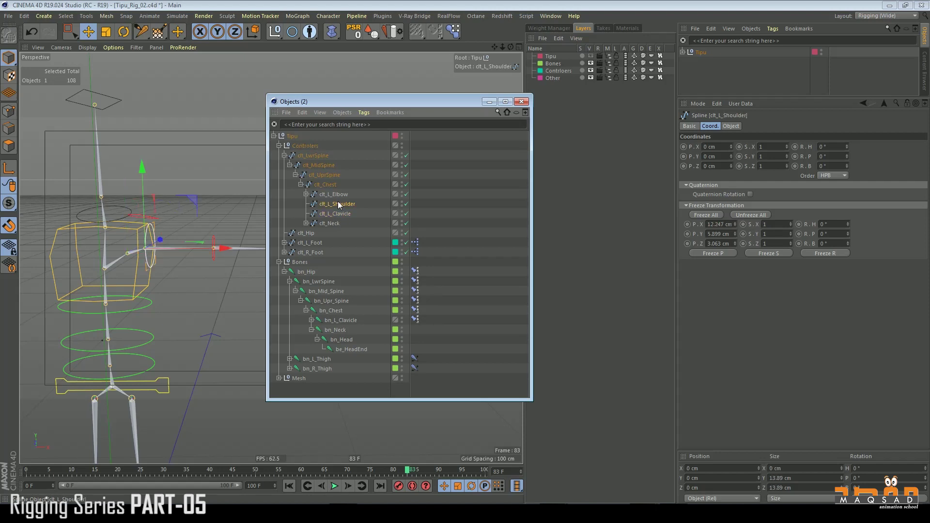
{"action": "middle_click_drag", "start_coordinate": [167, 220], "coordinate": [118, 213], "text": "alt"}
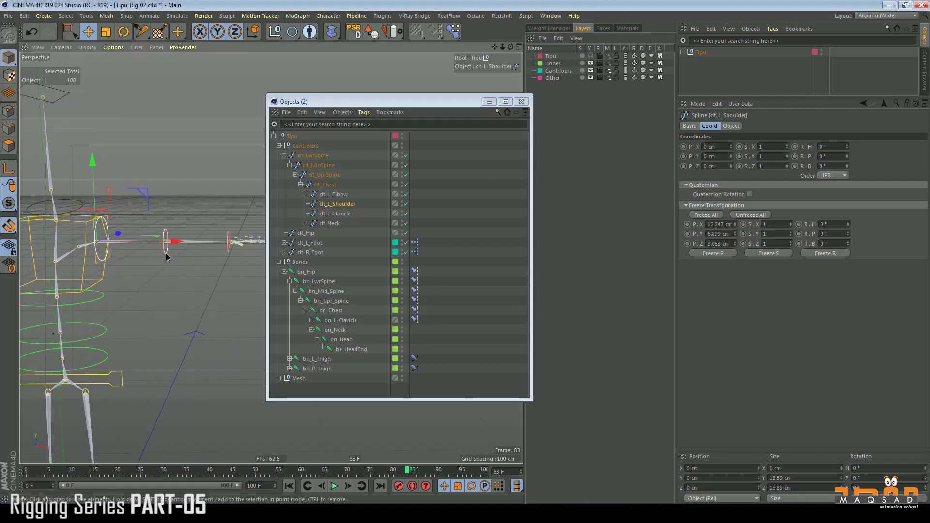
{"action": "left_click", "coordinate": [165, 253]}
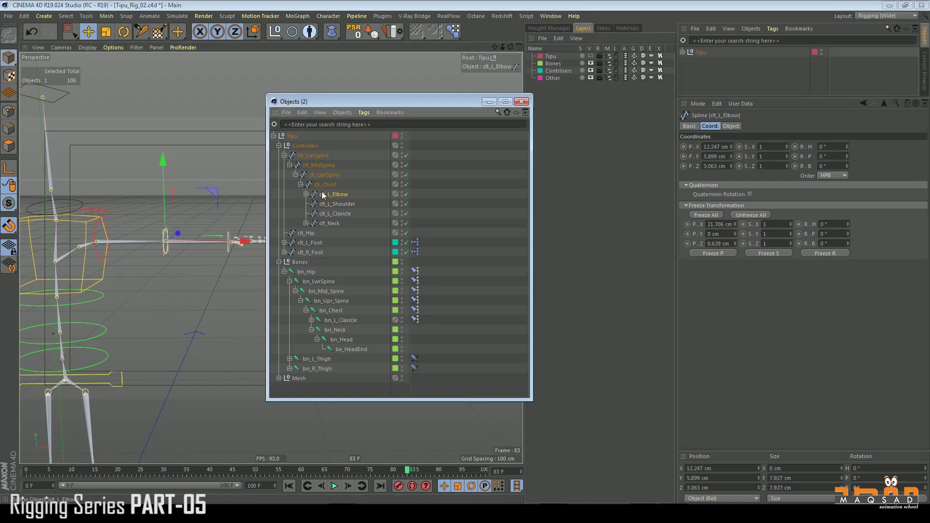
{"action": "left_click", "coordinate": [306, 194]}
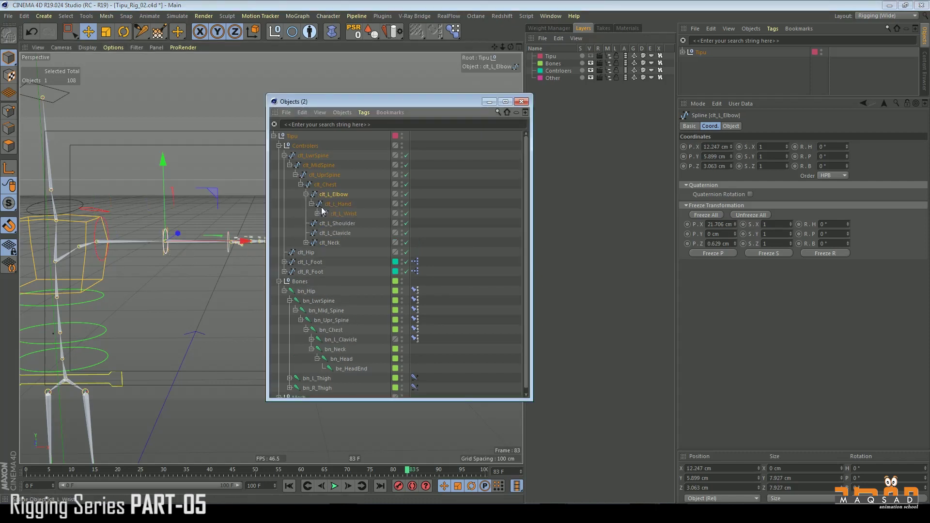
{"action": "middle_click", "coordinate": [337, 198]}
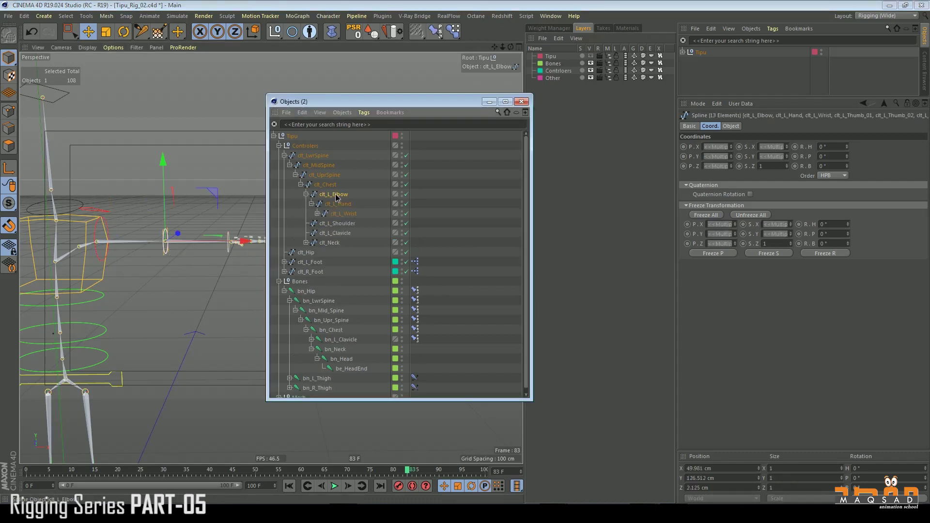
Parent clt_L_Elbow under clt_L_Shoulder and clt_L_Shoulder under clt_L_Clavicle
{"action": "left_click", "coordinate": [306, 194]}
{"action": "mouse_move", "coordinate": [345, 206]}
{"action": "left_mouse_down"}
{"action": "mouse_move", "coordinate": [338, 202]}
{"action": "mouse_move", "coordinate": [337, 214]}
{"action": "left_mouse_up"}
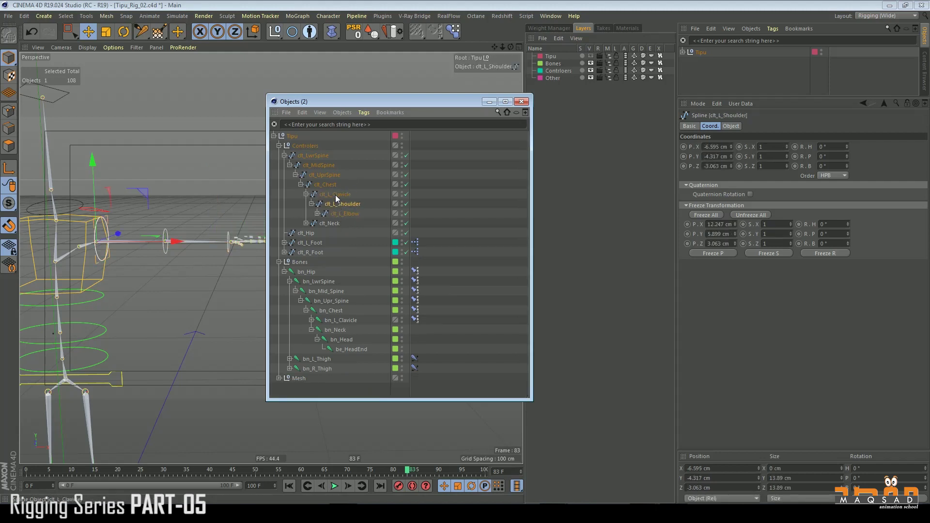
{"action": "left_click", "coordinate": [335, 195]}
{"action": "middle_click_drag", "start_coordinate": [124, 209], "coordinate": [163, 201], "text": "alt"}
{"action": "key", "text": "t"}
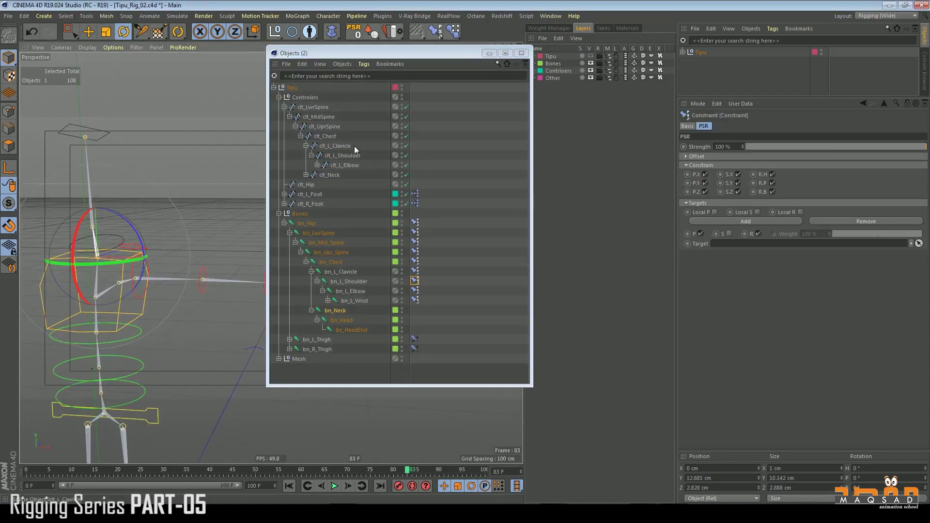
Assign clt_L_Shoulder as the constraint target of bn_L_Shoulder and clt_L_Elbow as the target of bn_L_Elbow
{"action": "left_click_drag", "start_coordinate": [350, 156], "coordinate": [735, 245]}
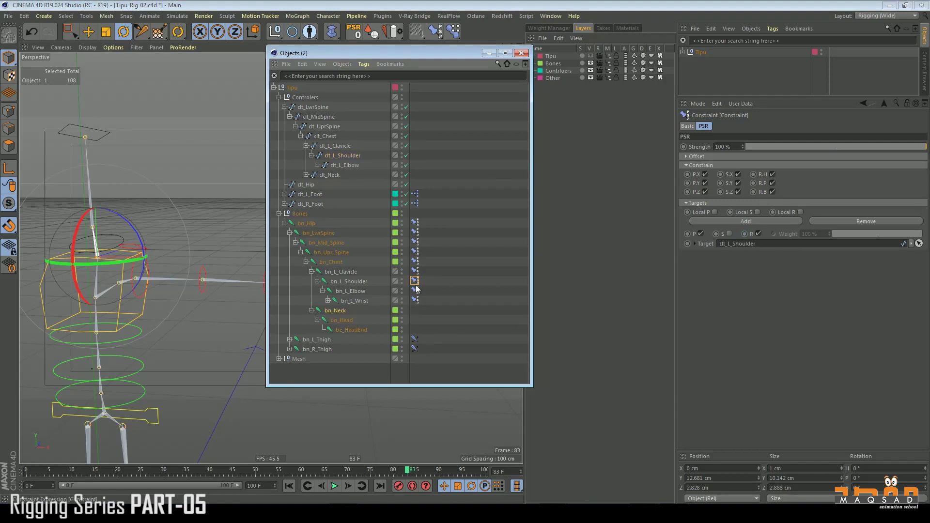
{"action": "left_click", "coordinate": [415, 290]}
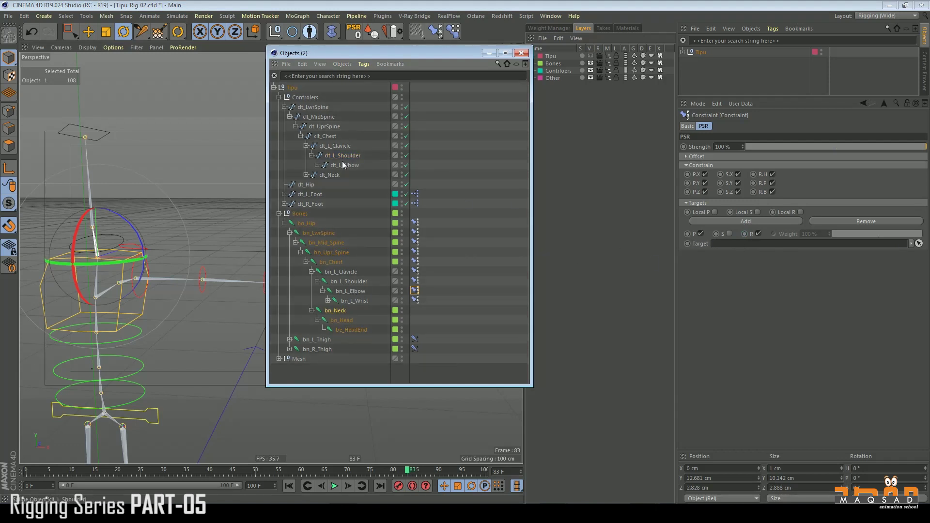
{"action": "left_click_drag", "start_coordinate": [344, 161], "coordinate": [745, 244]}
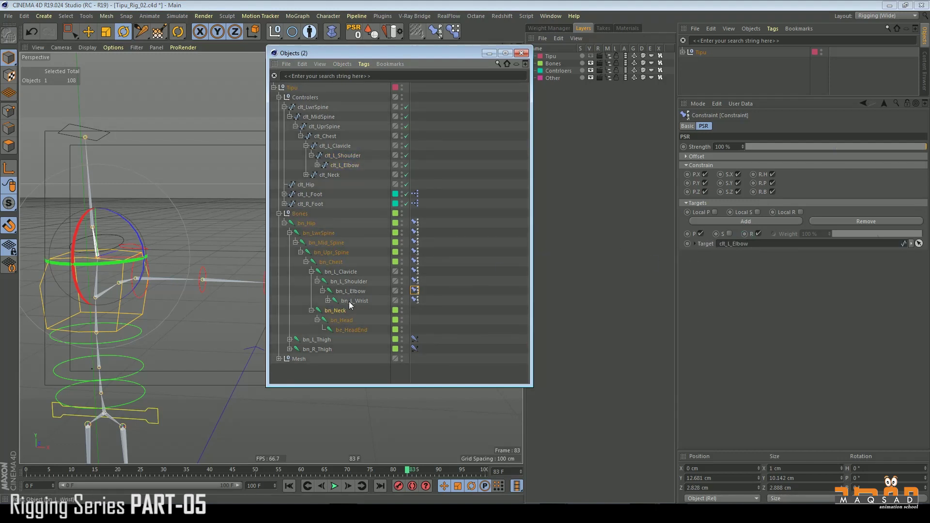
Assign clt_L_Hand as the target of bn_L_Wrist's PSR constraint
{"action": "left_click", "coordinate": [415, 300]}
{"action": "left_click", "coordinate": [317, 165]}
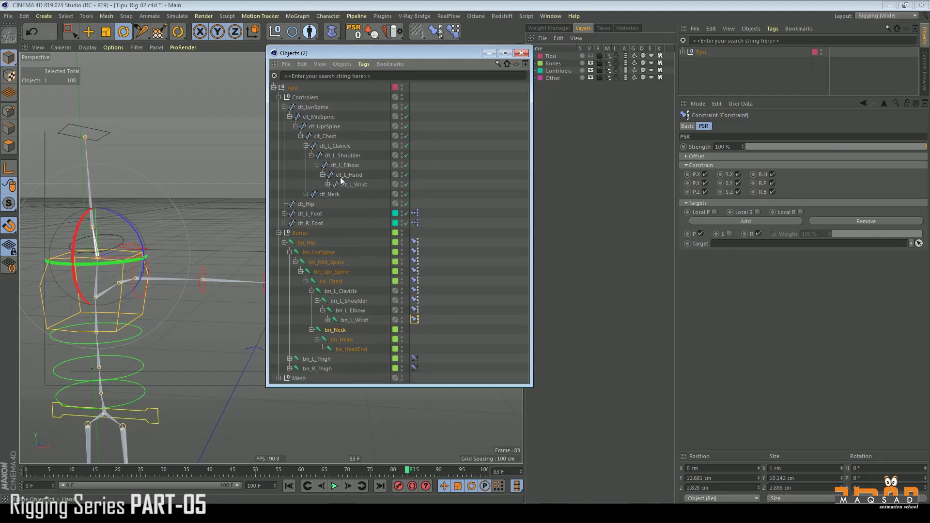
{"action": "middle_click_drag", "start_coordinate": [208, 245], "coordinate": [181, 253], "text": "alt"}
{"action": "left_click_drag", "start_coordinate": [181, 252], "coordinate": [181, 256], "text": "alt"}
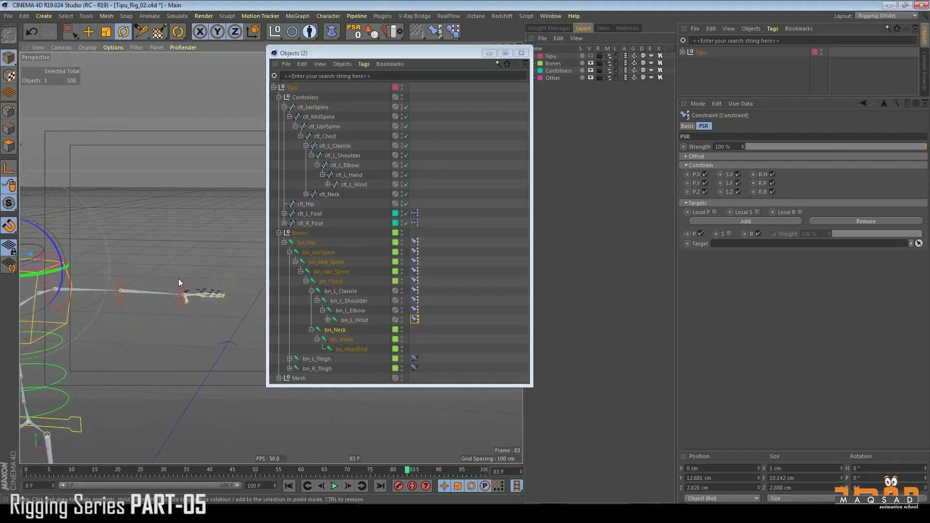
{"action": "left_click", "coordinate": [182, 281]}
{"action": "left_click", "coordinate": [461, 299]}
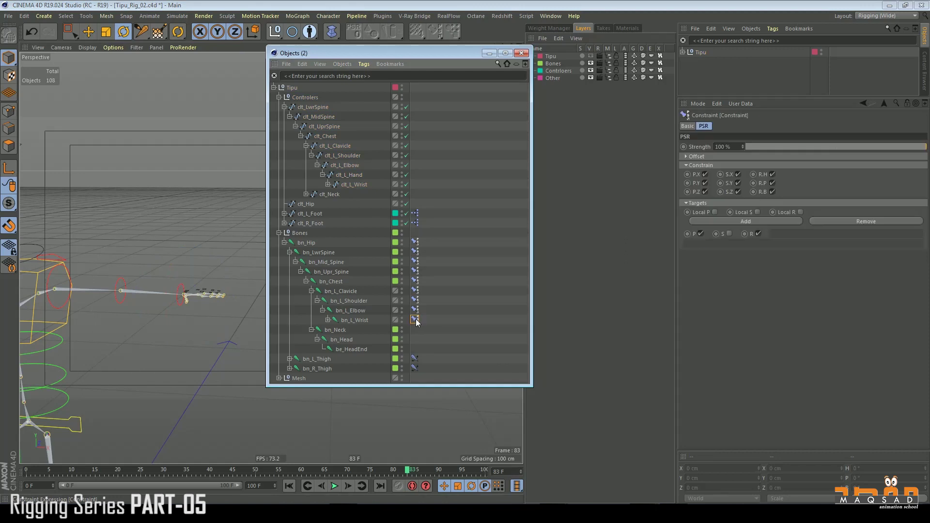
{"action": "left_click_drag", "start_coordinate": [357, 175], "coordinate": [718, 246]}
{"action": "left_click", "coordinate": [236, 257]}
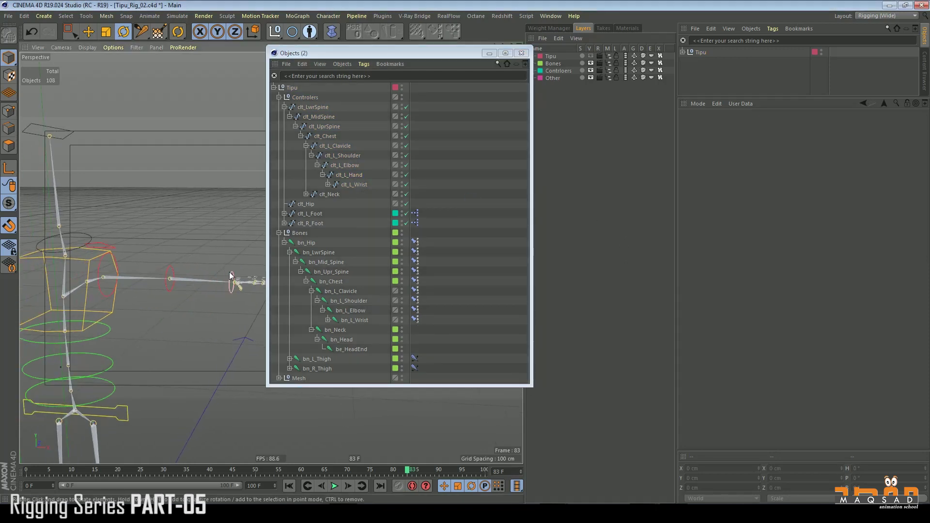
Try rotating clt_L_Hand and select clt_L_Elbow for the same test, undoing the trial rotation
{"action": "key", "text": "t"}
{"action": "key", "text": "r"}
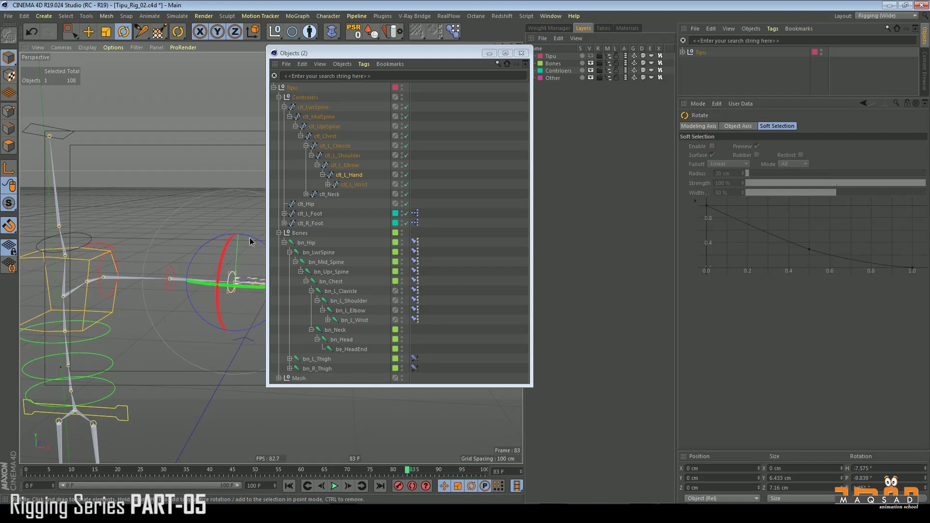
{"action": "left_click_drag", "start_coordinate": [251, 243], "coordinate": [193, 244]}
{"action": "key", "text": "ctrl+z"}
{"action": "left_click", "coordinate": [172, 269]}
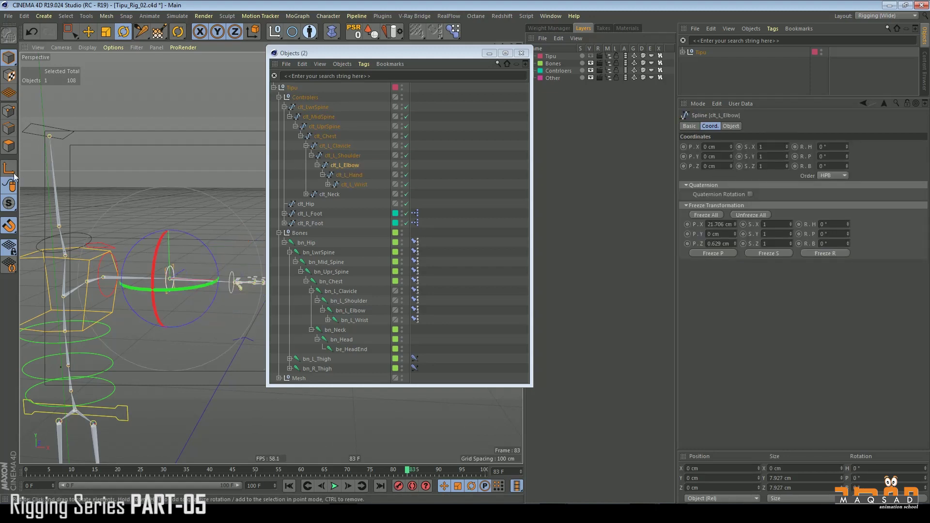
{"action": "key", "text": "ctrl+z"}
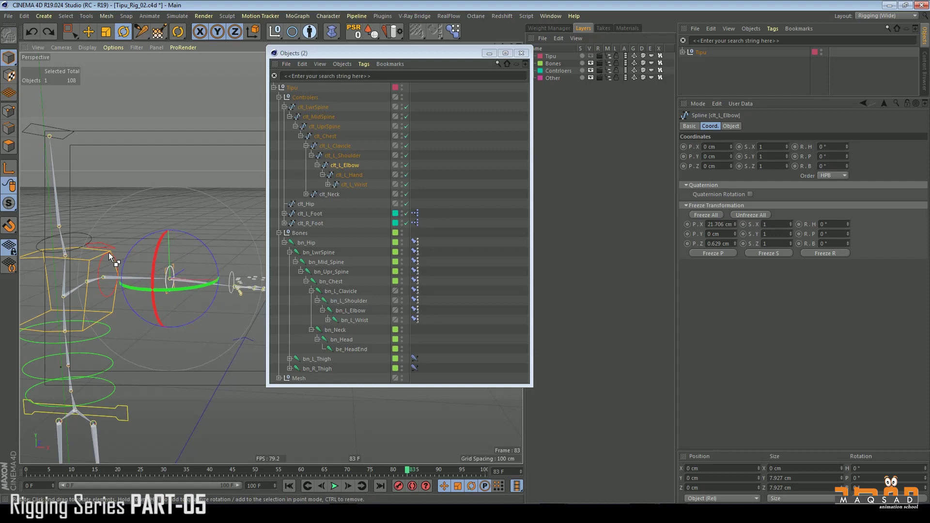
Add a Constraint tag to bn_Neck, copy it to bn_Head and enable PSR on the constraints
{"action": "left_click_drag", "start_coordinate": [108, 252], "coordinate": [153, 198], "text": "alt"}
{"action": "key", "text": "e"}
{"action": "left_click", "coordinate": [137, 234]}
{"action": "left_click", "coordinate": [339, 330]}
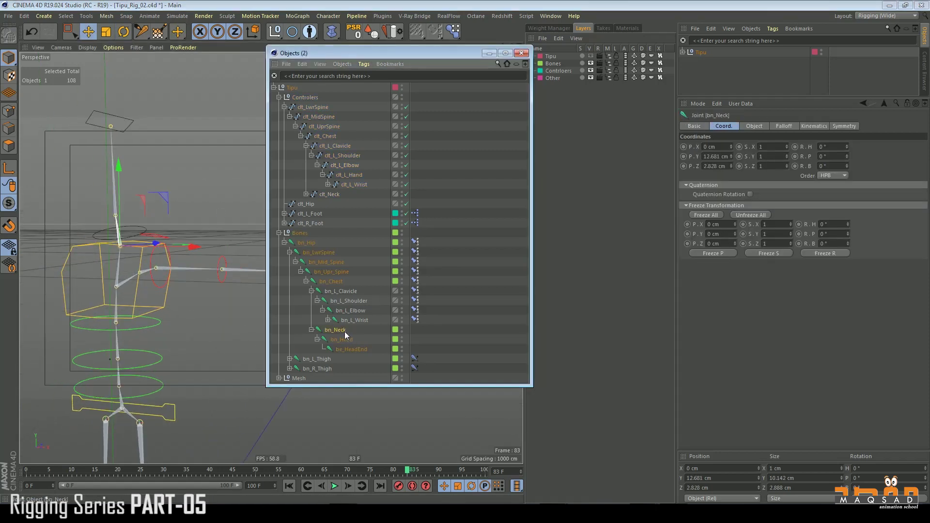
{"action": "right_click", "coordinate": [343, 333]}
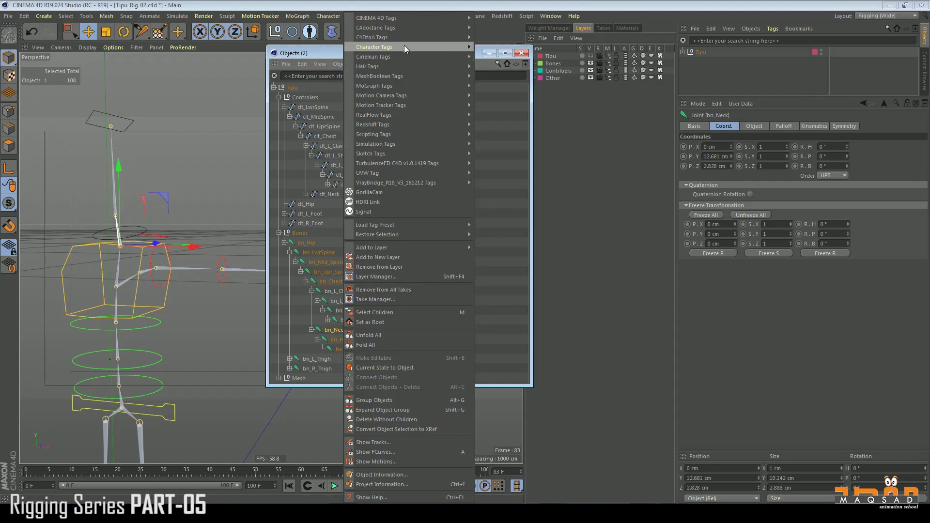
{"action": "mouse_move", "coordinate": [404, 46]}
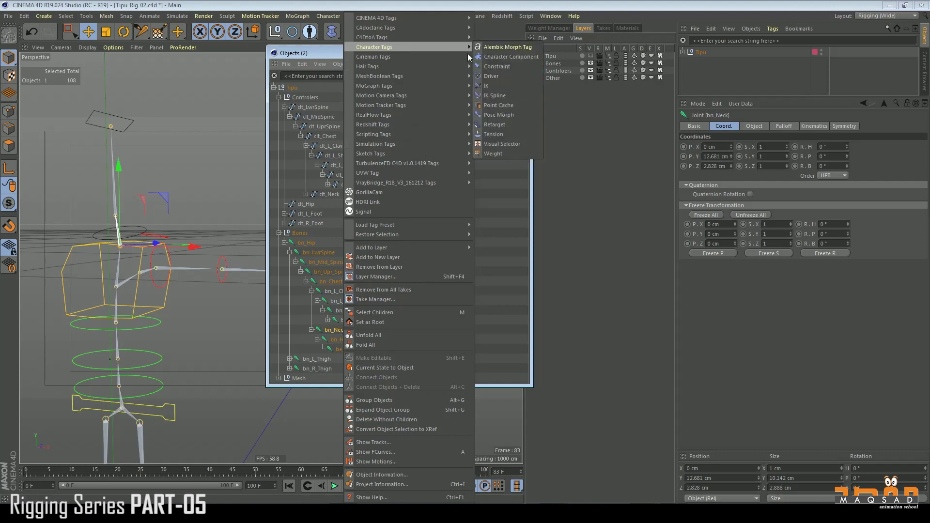
{"action": "left_click", "coordinate": [499, 66]}
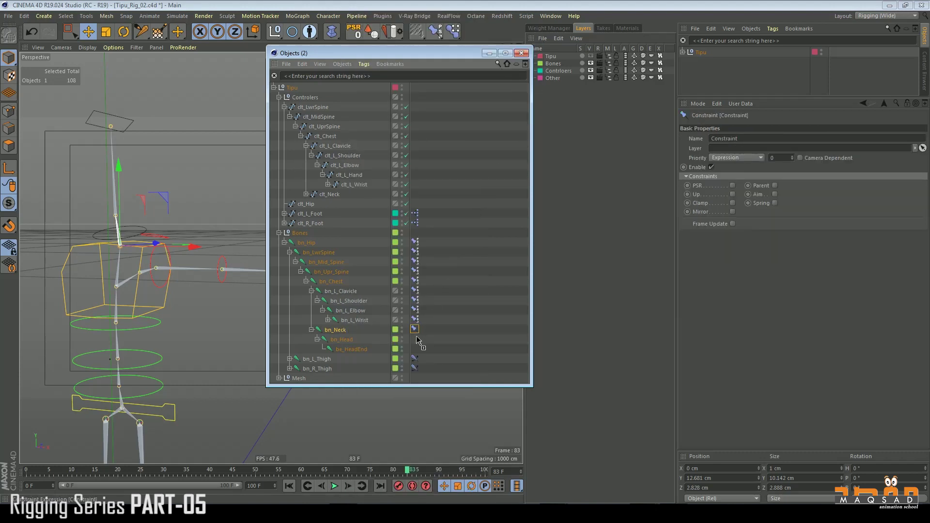
{"action": "left_click_drag", "start_coordinate": [417, 341], "coordinate": [414, 339], "text": "ctrl"}
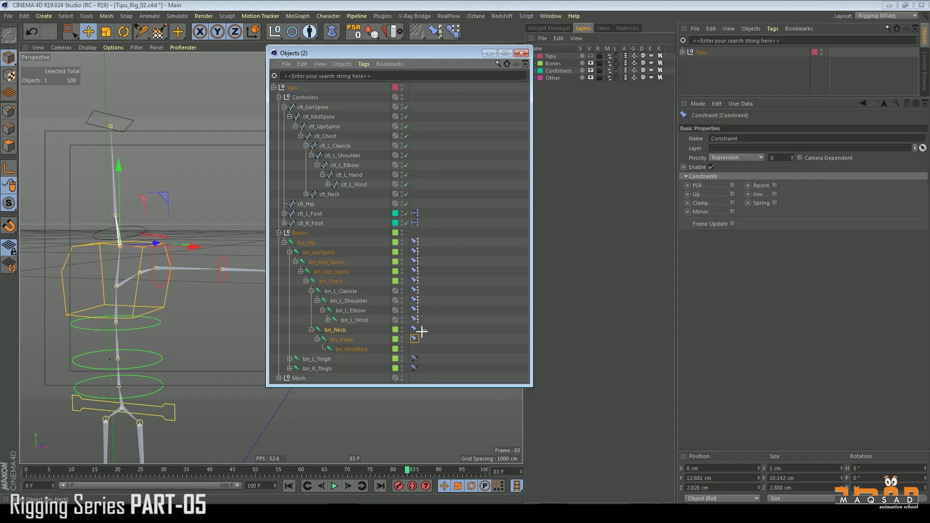
{"action": "left_click", "coordinate": [732, 185]}
Examine the hierarchy under clt_L_Foot down to bn_L_Ankle.Goal and collapse it again
{"action": "left_click", "coordinate": [232, 172]}
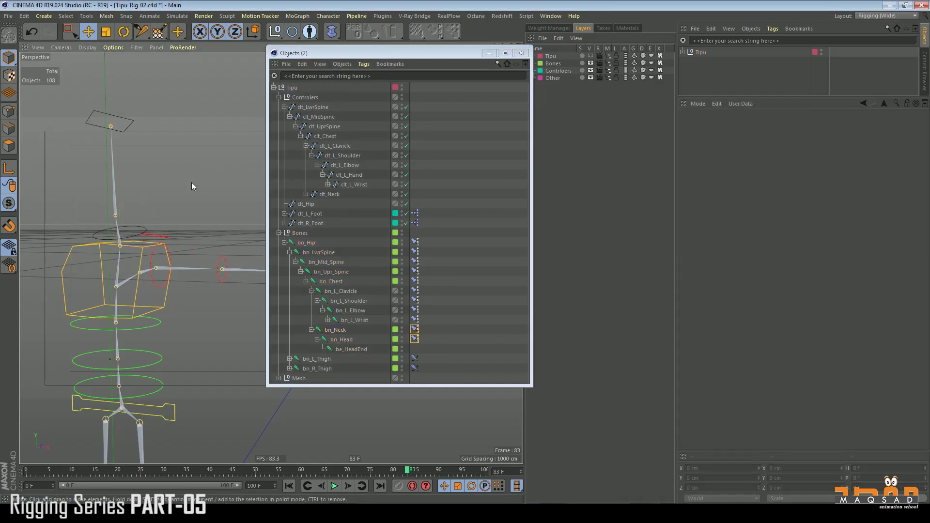
{"action": "left_click", "coordinate": [137, 228]}
{"action": "key", "text": "ctrl+z"}
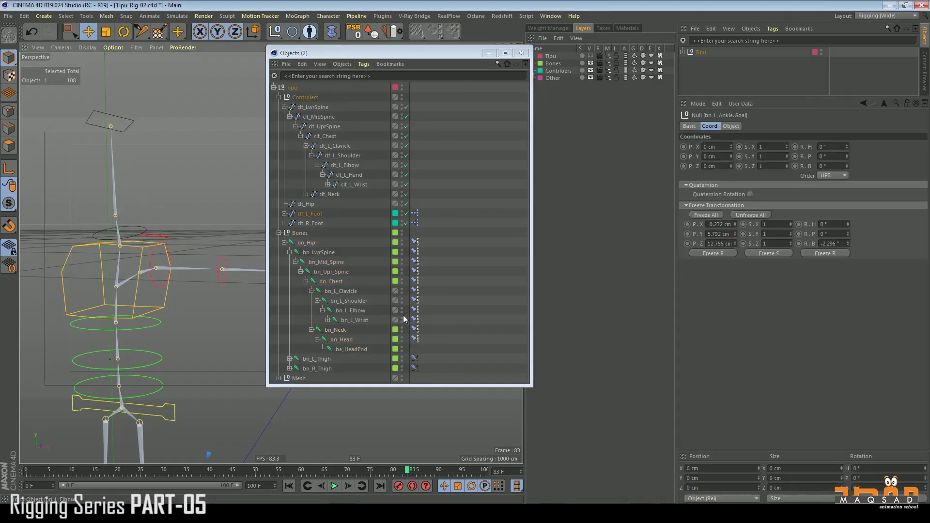
{"action": "left_click", "coordinate": [284, 213]}
{"action": "left_click", "coordinate": [290, 223]}
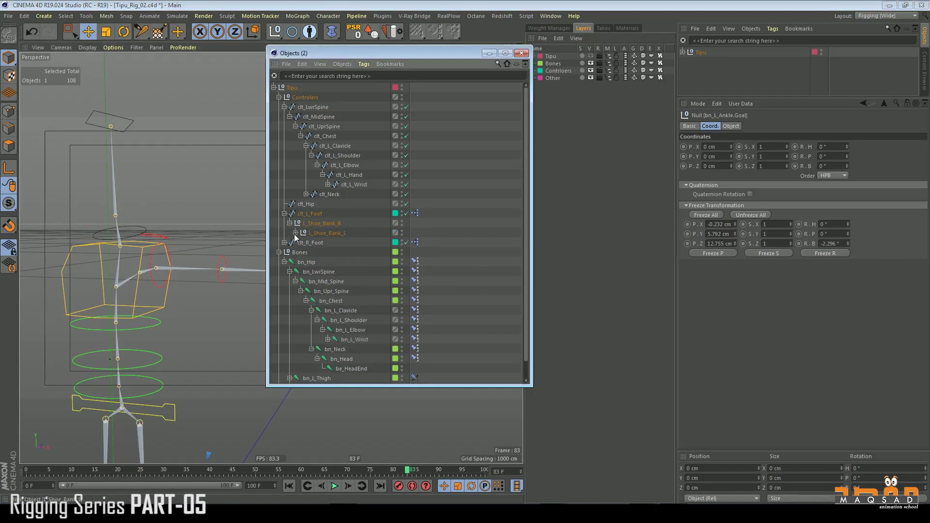
{"action": "left_click", "coordinate": [295, 233]}
{"action": "middle_click_drag", "start_coordinate": [473, 263], "coordinate": [470, 152]}
{"action": "left_click", "coordinate": [301, 214]}
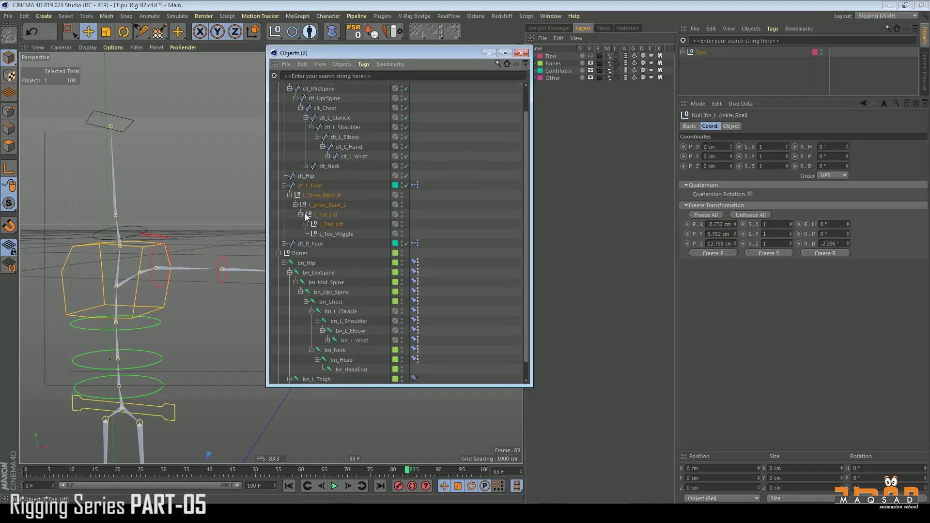
{"action": "left_click", "coordinate": [306, 224]}
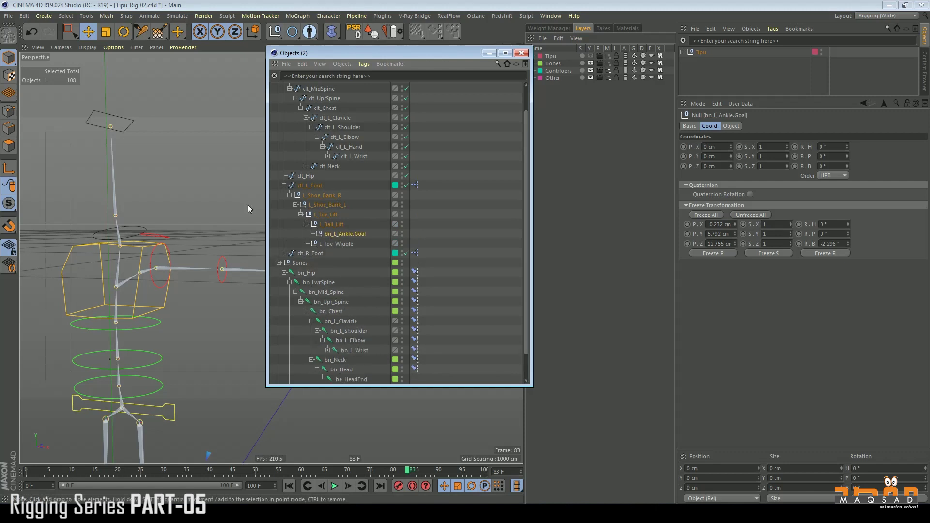
{"action": "left_click", "coordinate": [294, 205]}
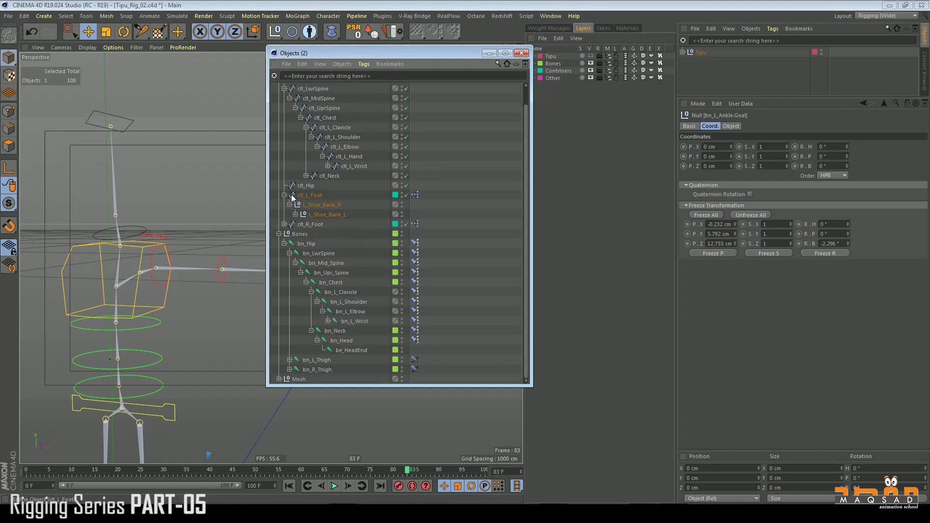
{"action": "left_click", "coordinate": [285, 195]}
Assign clt_Neck as the PSR target of bn_Neck and clt_Head as the target of bn_Head
{"action": "left_click", "coordinate": [143, 222]}
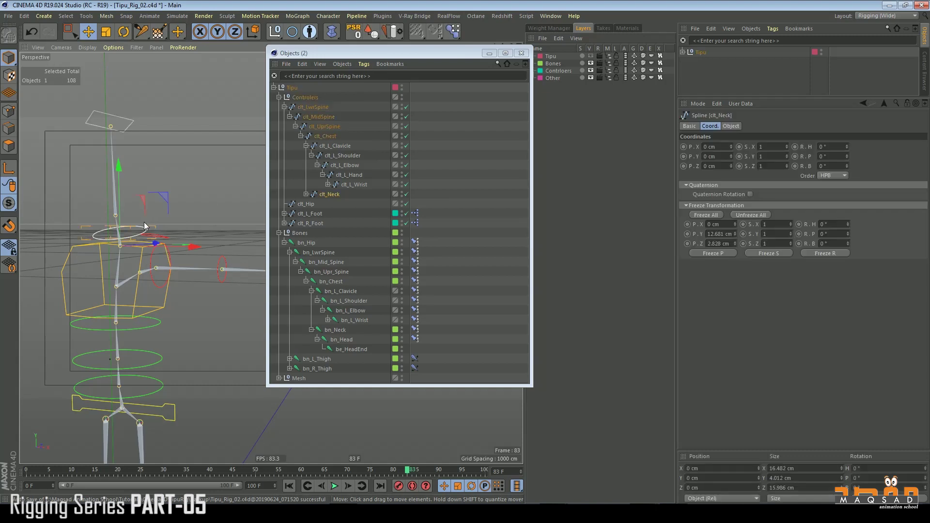
{"action": "left_click", "coordinate": [415, 329]}
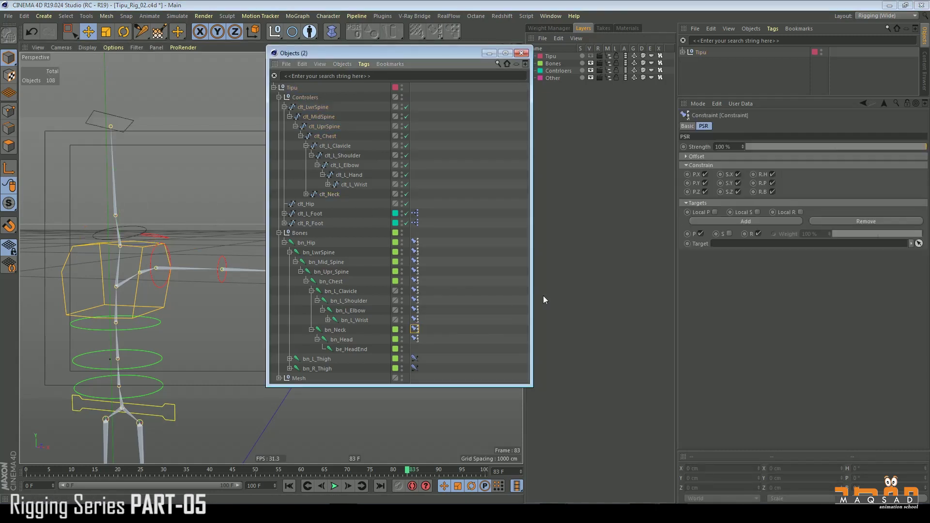
{"action": "left_click_drag", "start_coordinate": [334, 194], "coordinate": [381, 199]}
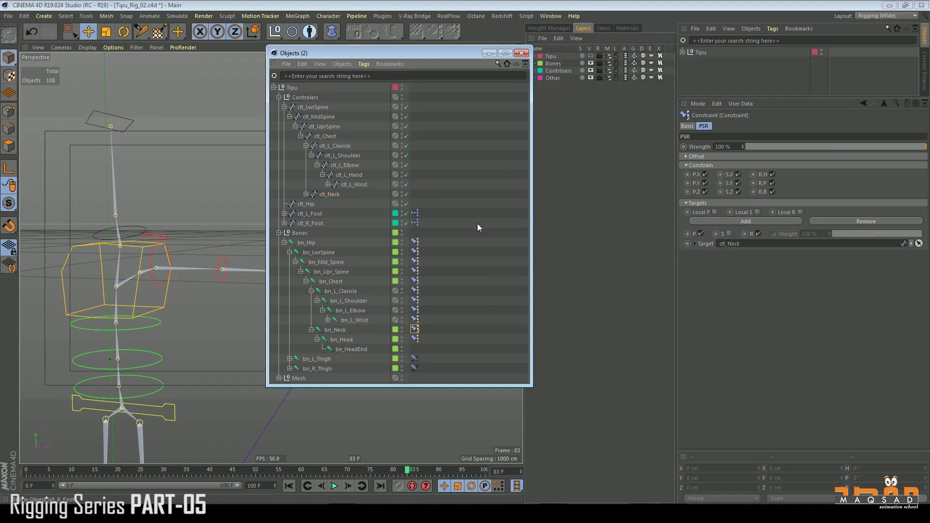
{"action": "left_click", "coordinate": [415, 339]}
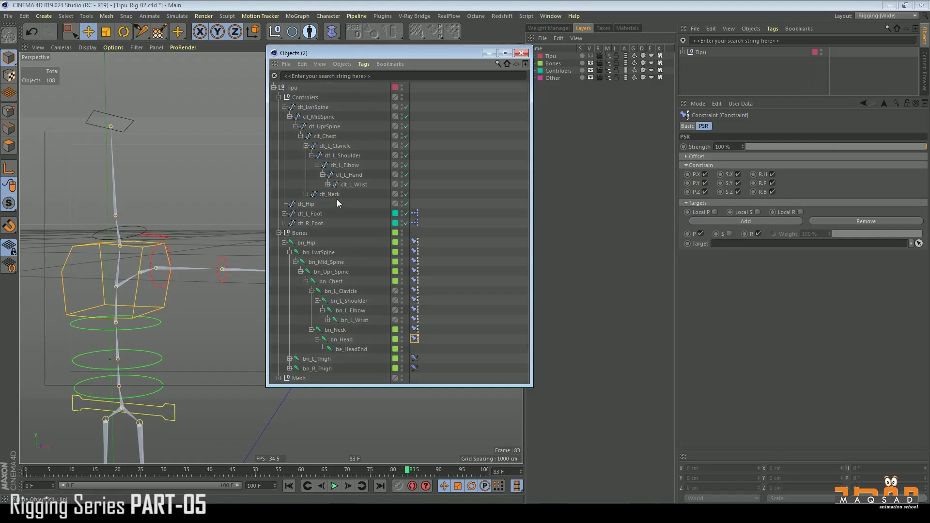
{"action": "left_click", "coordinate": [306, 194]}
{"action": "left_click_drag", "start_coordinate": [333, 203], "coordinate": [658, 240]}
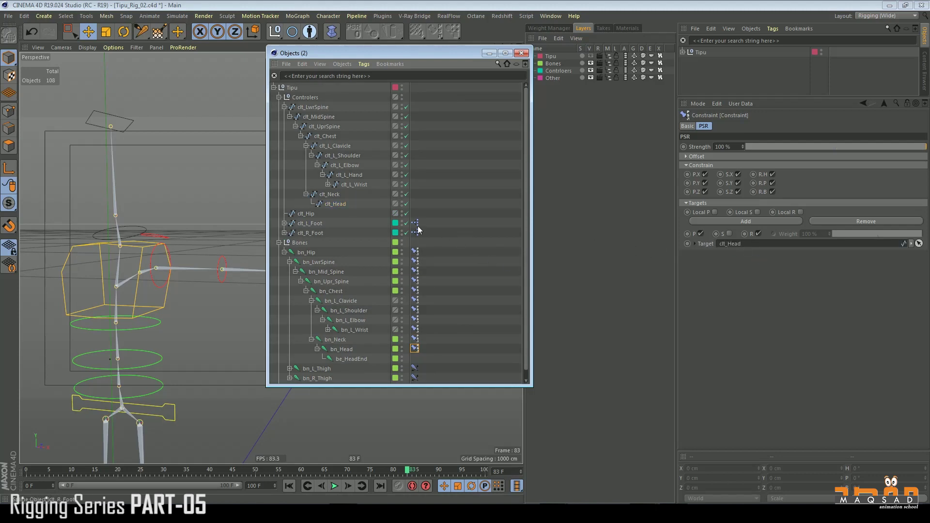
Try rotating the neck controller to test the new constraints, and undo the rotation
{"action": "left_click", "coordinate": [198, 211]}
{"action": "middle_click_drag", "start_coordinate": [168, 235], "coordinate": [139, 222], "text": "alt"}
{"action": "left_click", "coordinate": [127, 224]}
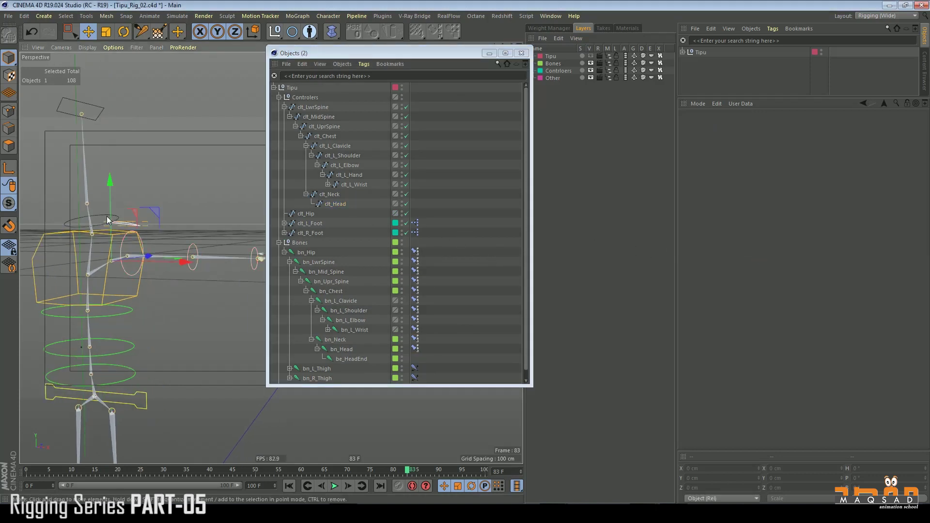
{"action": "left_click", "coordinate": [105, 214]}
{"action": "key", "text": "r"}
{"action": "mouse_move", "coordinate": [77, 205]}
{"action": "left_mouse_down"}
{"action": "mouse_move", "coordinate": [64, 220]}
{"action": "mouse_move", "coordinate": [78, 205]}
{"action": "left_mouse_up"}
{"action": "key", "text": "ctrl+z"}
Focus on the left hand and select its bn_Index_01 joint
{"action": "middle_click_drag", "start_coordinate": [223, 159], "coordinate": [189, 133], "text": "alt"}
{"action": "scroll", "coordinate": [193, 194], "scroll_direction": "up", "scroll_amount": 4}
{"action": "left_click", "coordinate": [194, 209]}
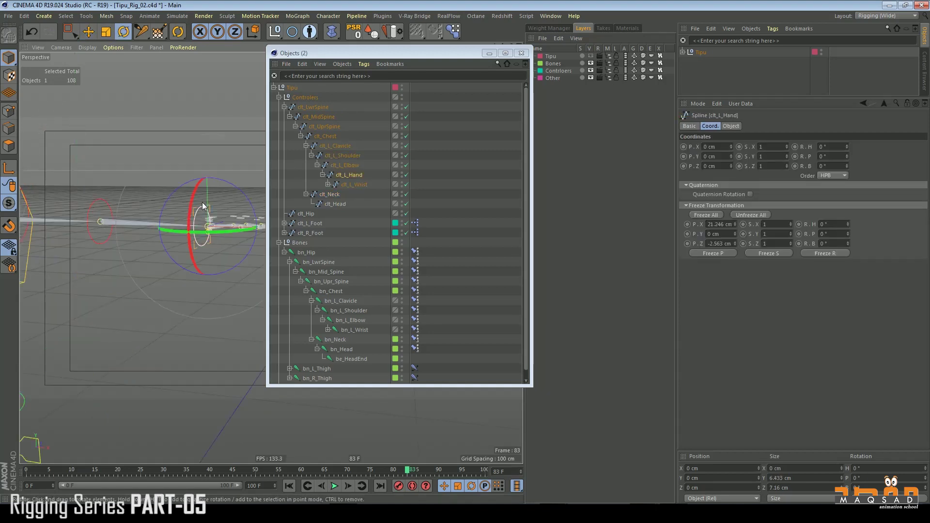
{"action": "left_click_drag", "start_coordinate": [236, 210], "coordinate": [190, 227], "text": "alt"}
{"action": "key", "text": "e"}
{"action": "middle_click_drag", "start_coordinate": [190, 226], "coordinate": [150, 223], "text": "alt"}
{"action": "scroll", "coordinate": [151, 224], "scroll_direction": "down", "scroll_amount": 1}
{"action": "left_click", "coordinate": [187, 259]}
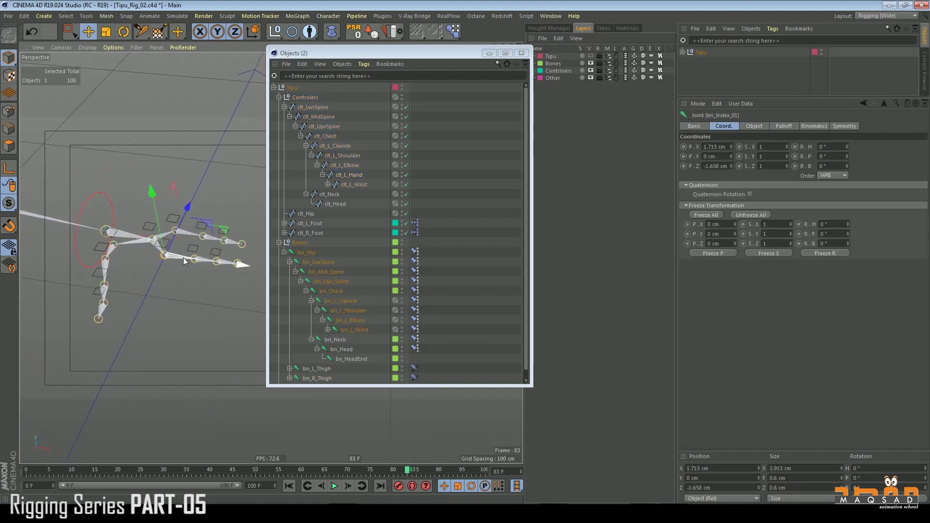
Expand the bone hierarchy under bn_L_Hand down to all finger and thumb joints, with enough width to read their full names
{"action": "left_click", "coordinate": [278, 243]}
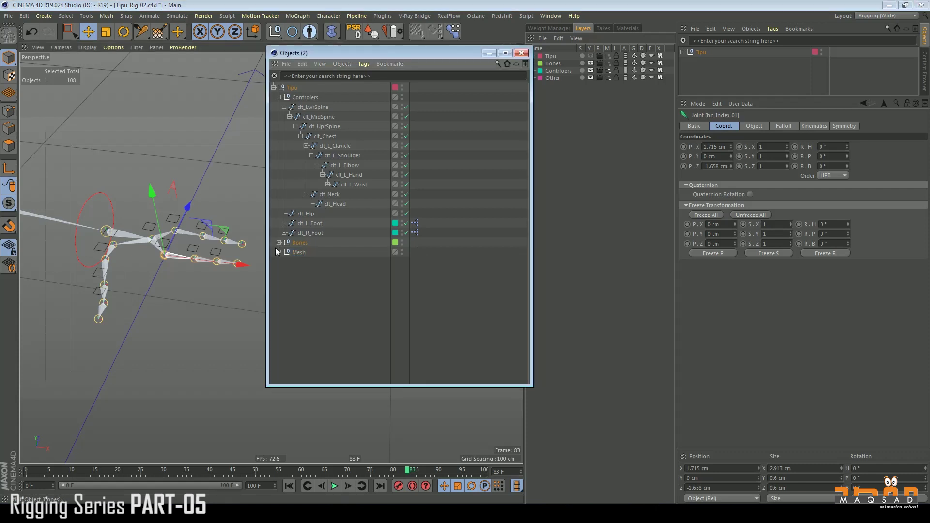
{"action": "left_click", "coordinate": [278, 242]}
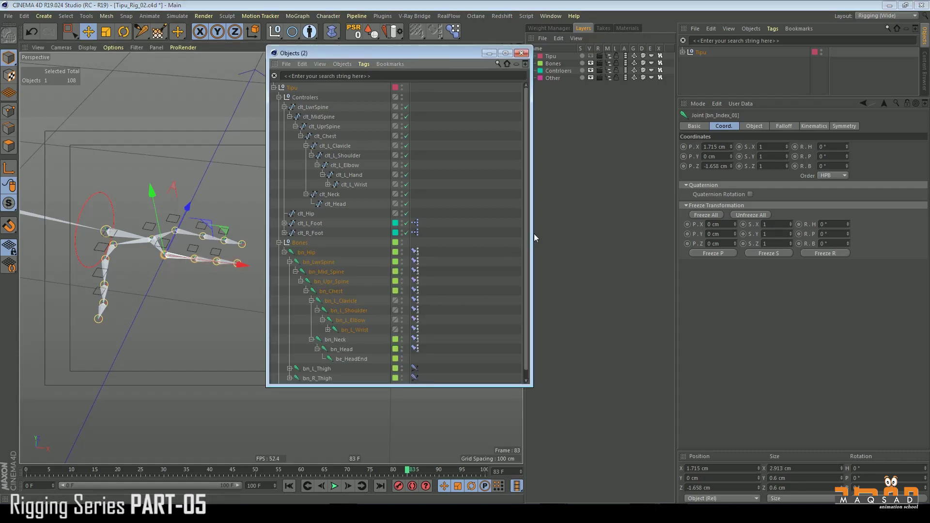
{"action": "scroll", "coordinate": [527, 233], "scroll_direction": "down", "scroll_amount": 1}
{"action": "left_click", "coordinate": [328, 321]}
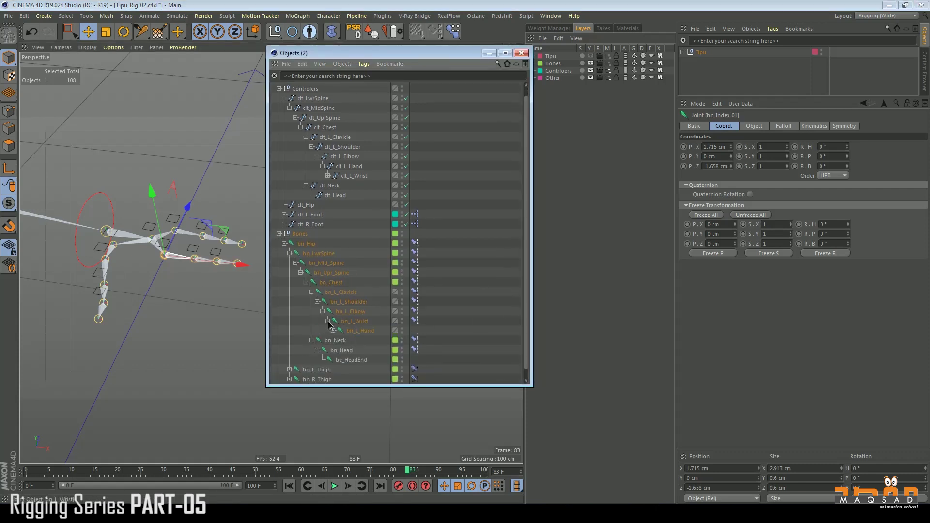
{"action": "scroll", "coordinate": [459, 313], "scroll_direction": "down", "scroll_amount": 1}
{"action": "left_click", "coordinate": [333, 322]}
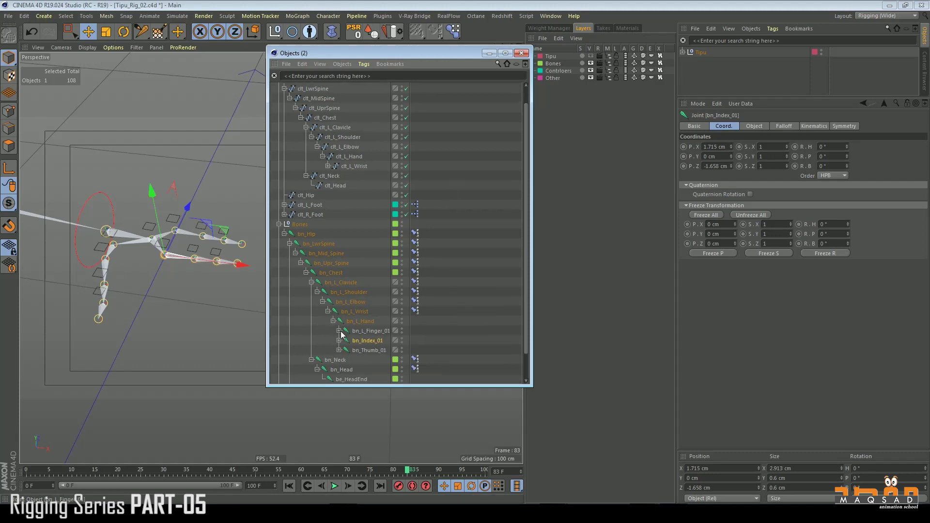
{"action": "scroll", "coordinate": [342, 334], "scroll_direction": "down", "scroll_amount": 3}
{"action": "left_click", "coordinate": [333, 293]}
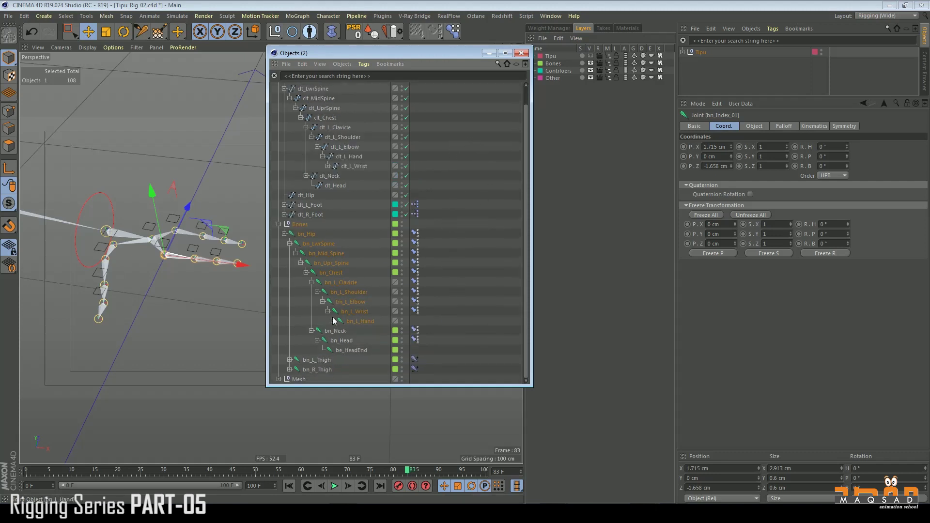
{"action": "left_click", "coordinate": [333, 321]}
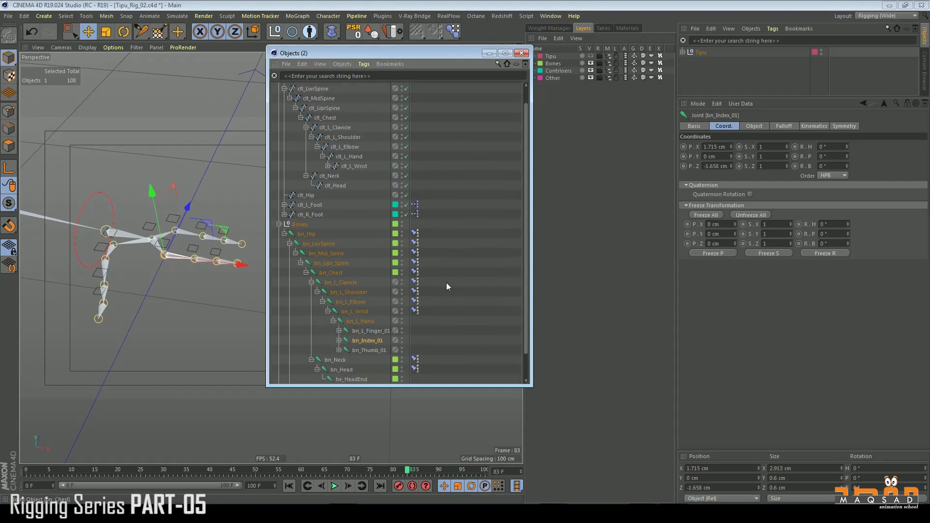
{"action": "left_click", "coordinate": [334, 322]}
{"action": "left_click", "coordinate": [333, 322], "text": "ctrl"}
{"action": "scroll", "coordinate": [444, 253], "scroll_direction": "down", "scroll_amount": 5}
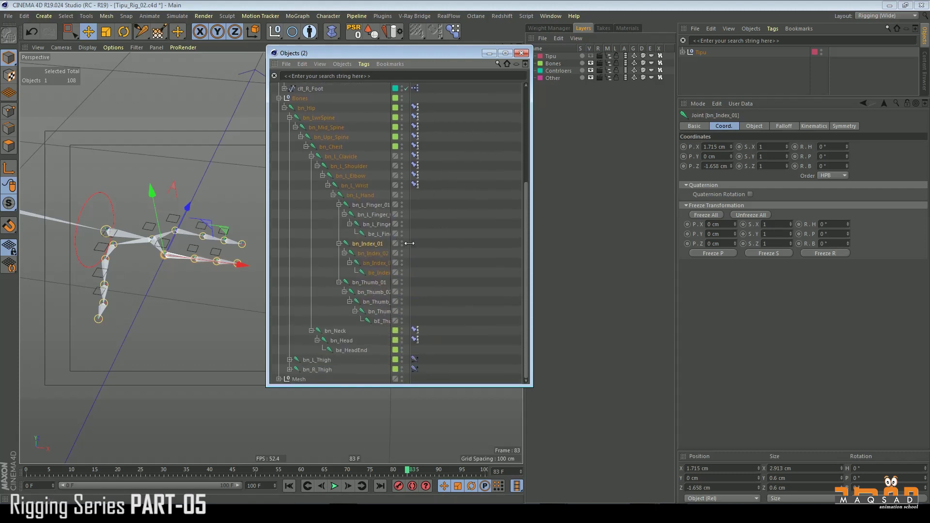
{"action": "left_click_drag", "start_coordinate": [410, 243], "coordinate": [452, 243]}
Add Constraint tags to all joints from bn_L_Hand through bE_Thumb_05 and enable PSR on them
{"action": "left_click_drag", "start_coordinate": [162, 257], "coordinate": [199, 249], "text": "alt"}
{"action": "left_click", "coordinate": [351, 198]}
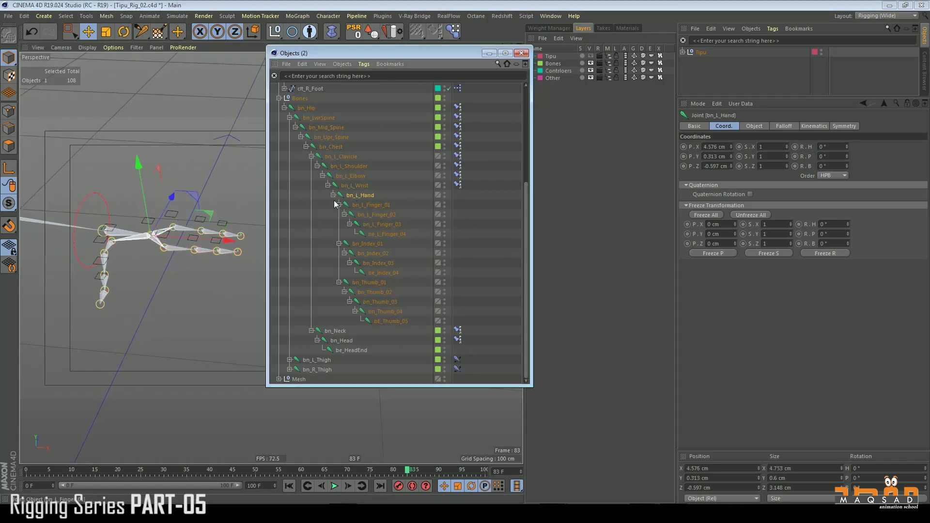
{"action": "left_click", "coordinate": [385, 321], "text": "shift"}
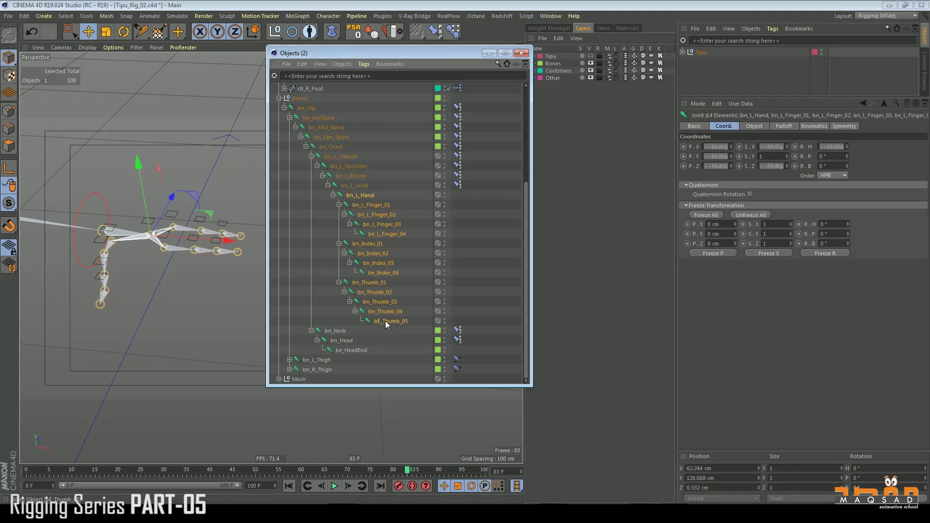
{"action": "right_click", "coordinate": [368, 198]}
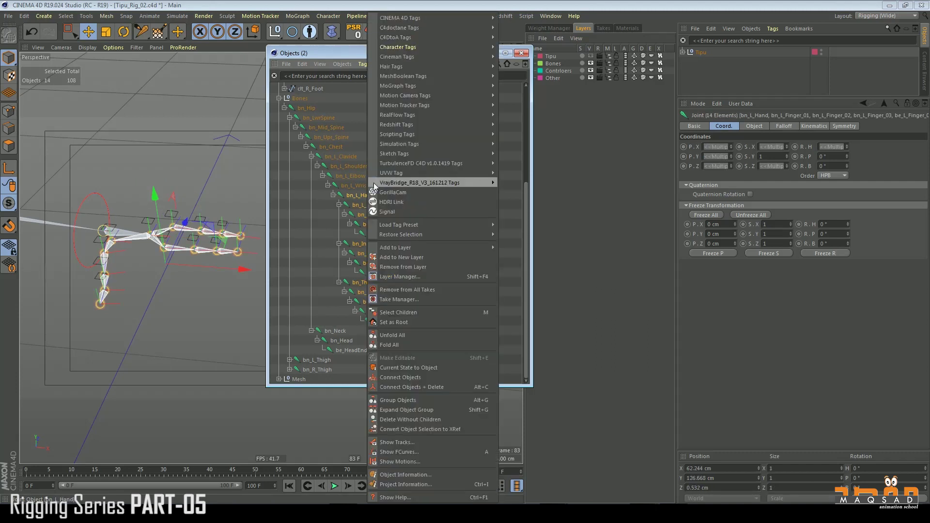
{"action": "mouse_move", "coordinate": [438, 48]}
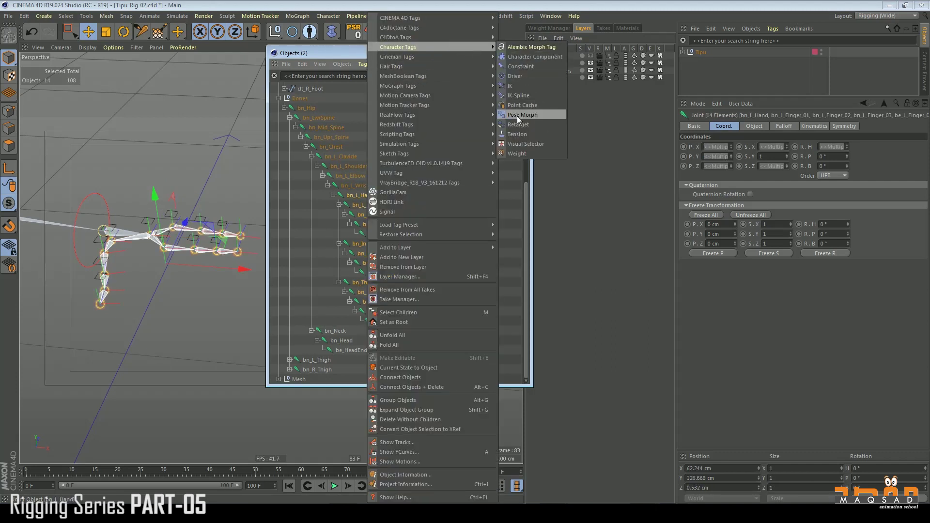
{"action": "left_click", "coordinate": [520, 67]}
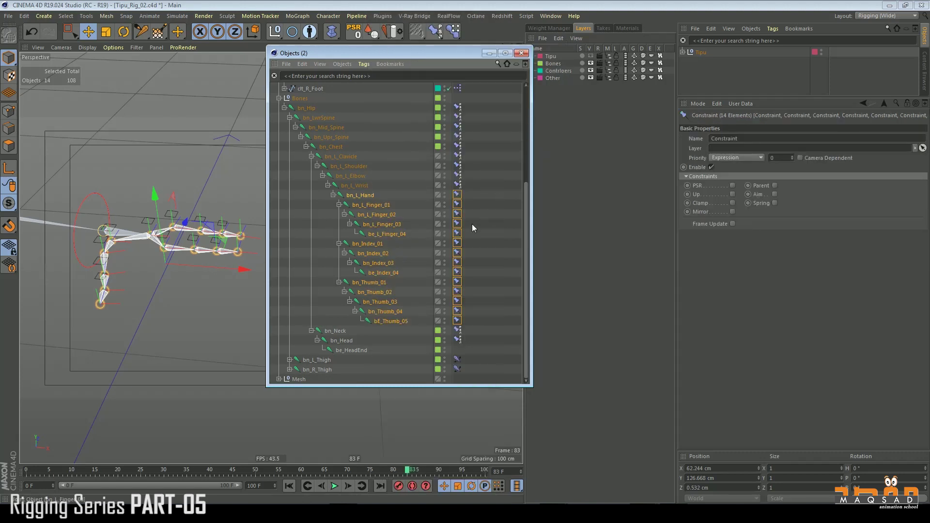
{"action": "left_click", "coordinate": [733, 186]}
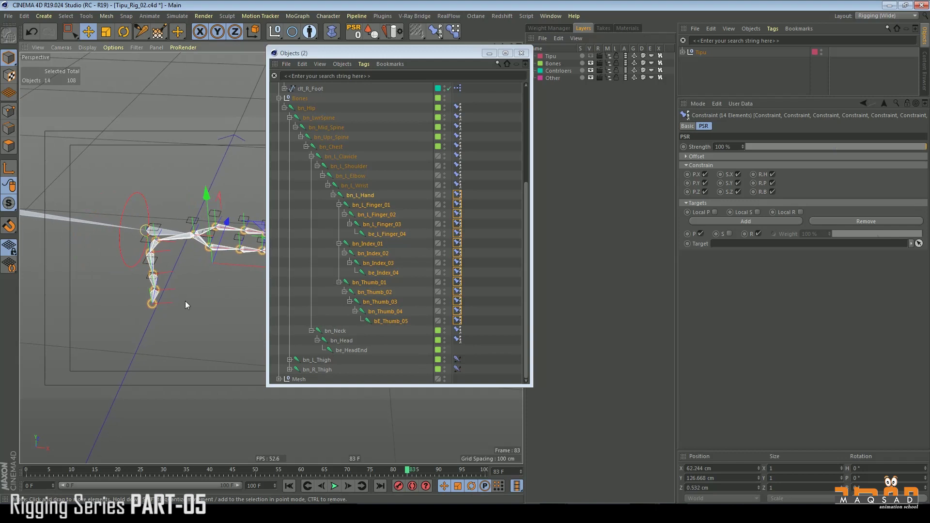
Expand the controller hierarchy under clt_L_Wrist down to all thumb, mid and index controllers, with enough height to see the bones too
{"action": "left_click_drag", "start_coordinate": [423, 53], "coordinate": [487, 53]}
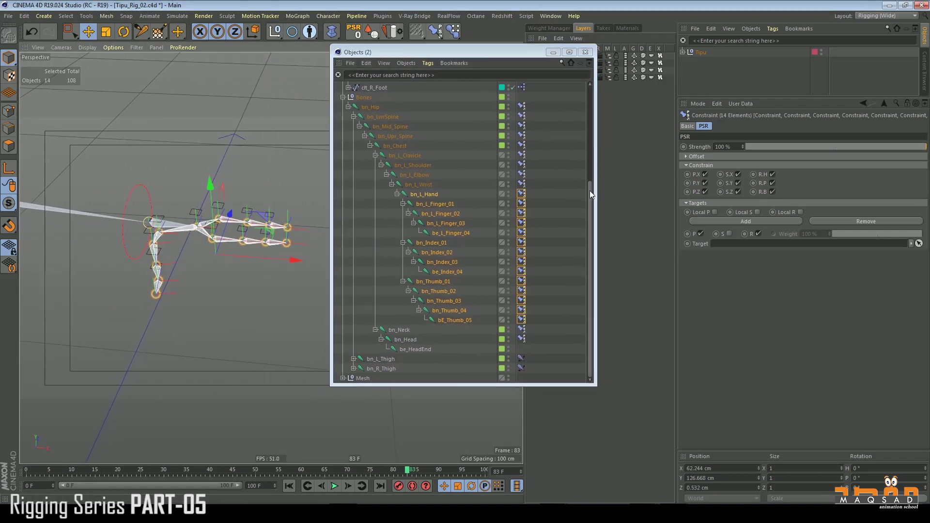
{"action": "left_click_drag", "start_coordinate": [591, 194], "coordinate": [583, 95]}
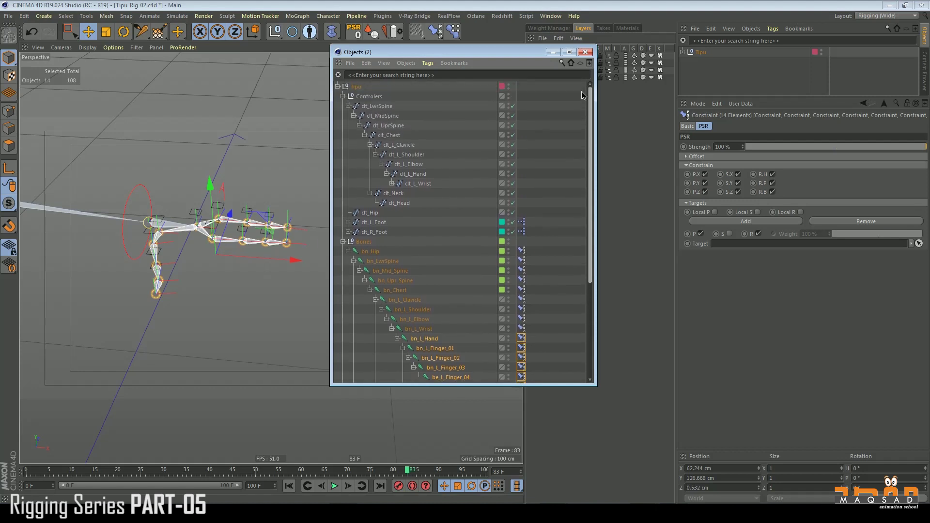
{"action": "left_click", "coordinate": [392, 184]}
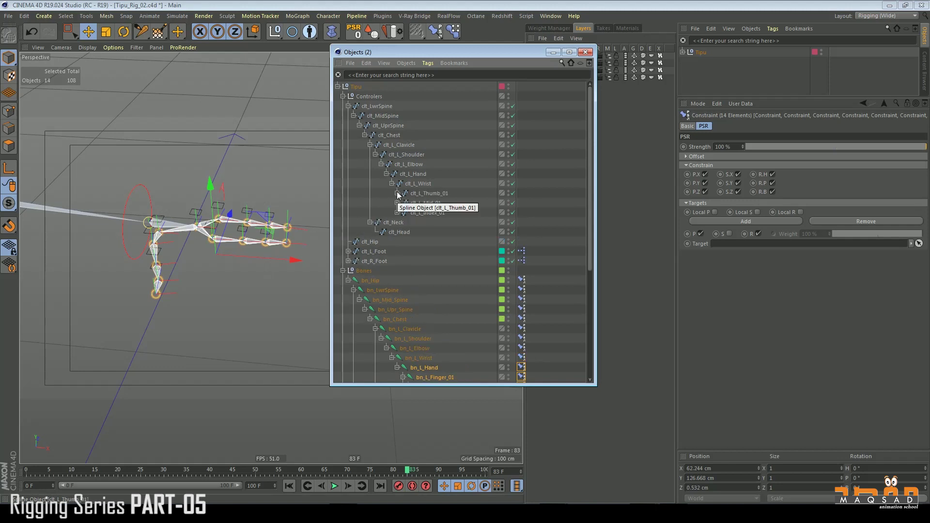
{"action": "left_click", "coordinate": [398, 194]}
{"action": "left_click", "coordinate": [392, 184], "text": "ctrl"}
{"action": "left_click", "coordinate": [391, 183], "text": "ctrl"}
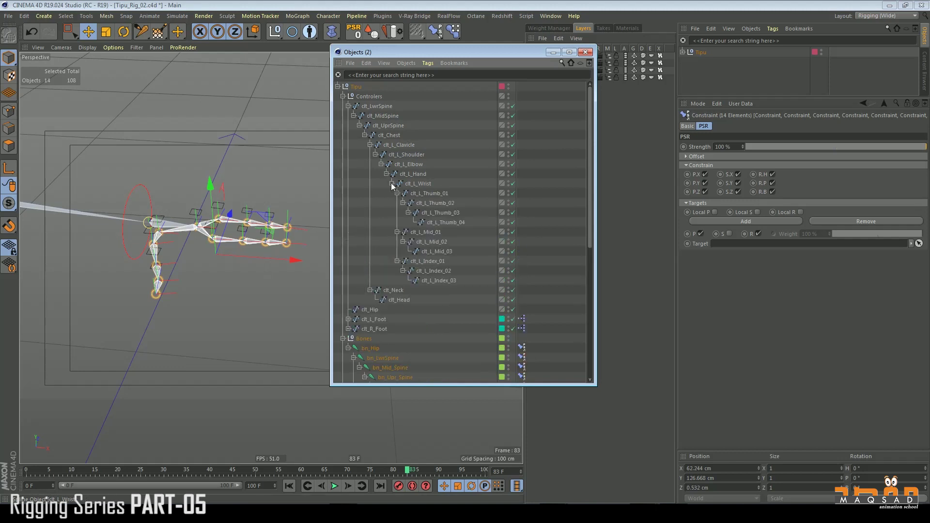
{"action": "scroll", "coordinate": [587, 165], "scroll_direction": "down", "scroll_amount": 4}
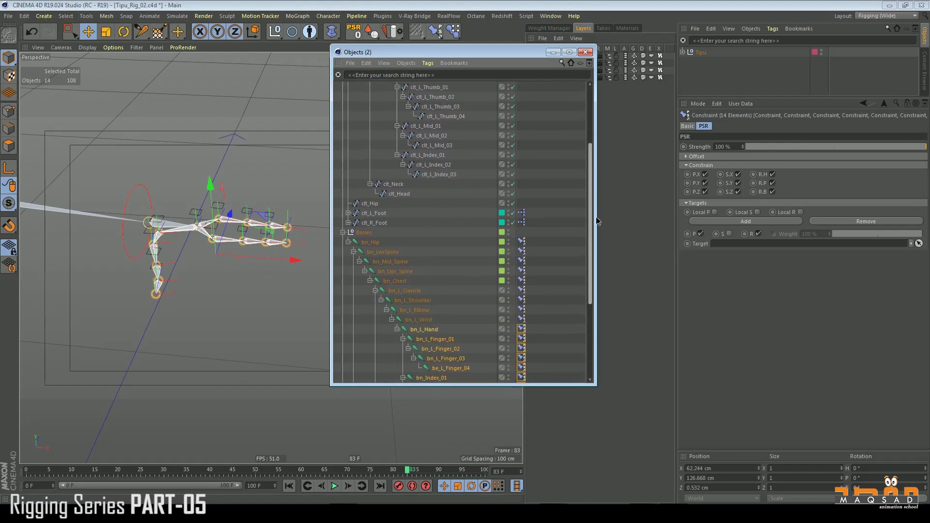
{"action": "left_click_drag", "start_coordinate": [481, 385], "coordinate": [481, 463]}
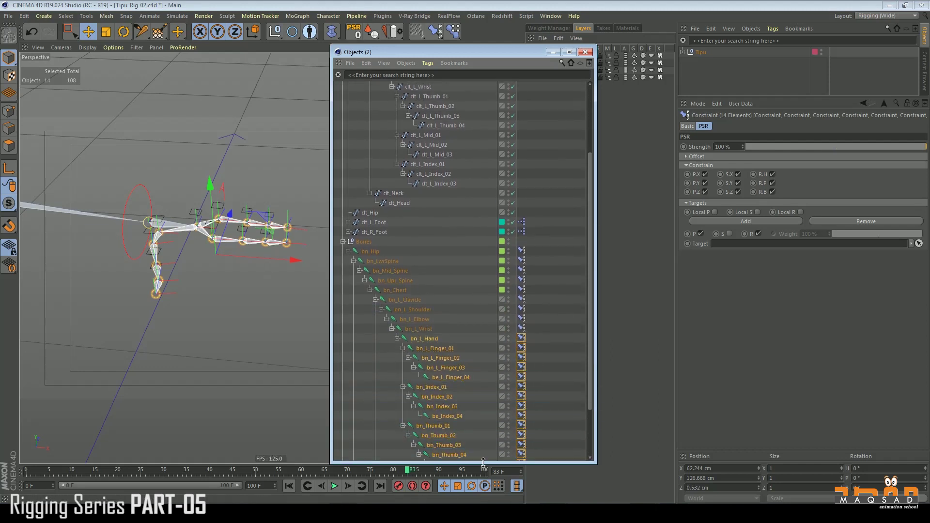
Set clt_L_Wrist as the target of the PSR constraint on bn_L_Hand
{"action": "left_click_drag", "start_coordinate": [180, 231], "coordinate": [209, 237], "text": "alt"}
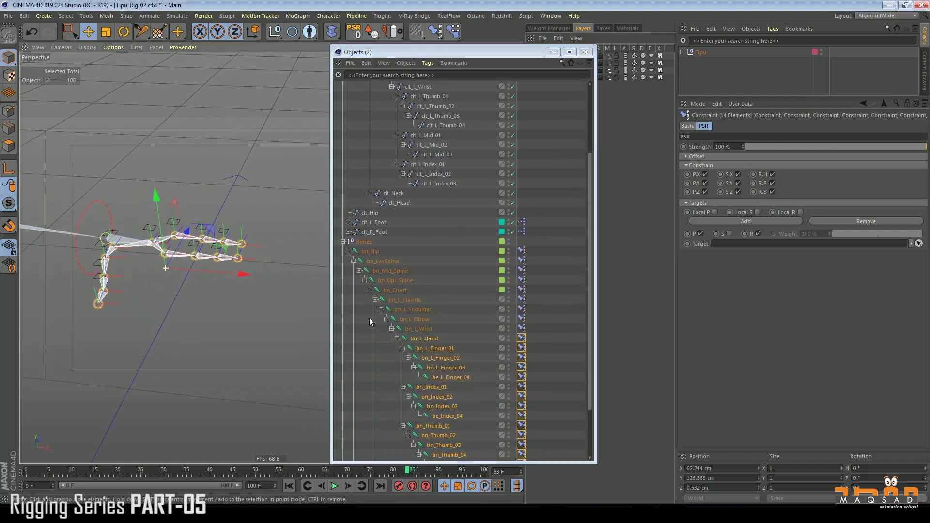
{"action": "left_click", "coordinate": [549, 359]}
{"action": "left_click", "coordinate": [427, 342]}
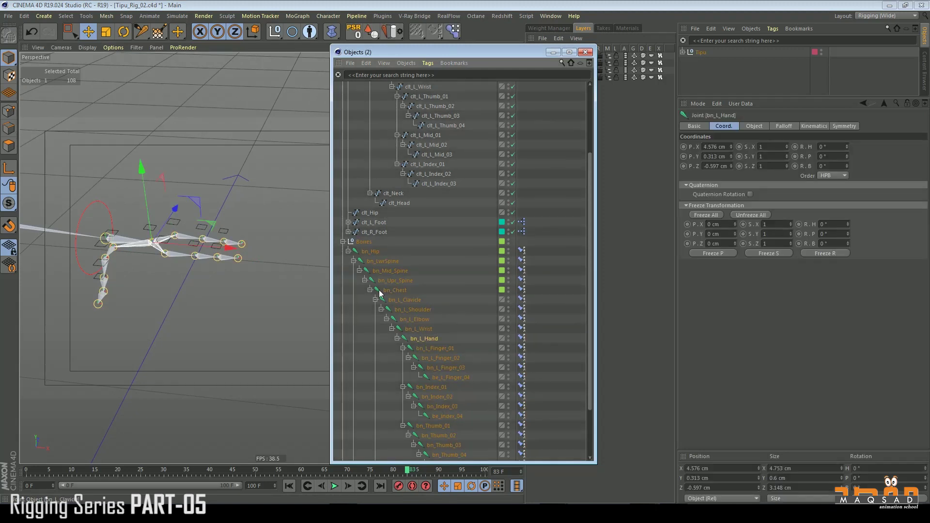
{"action": "left_click", "coordinate": [521, 338]}
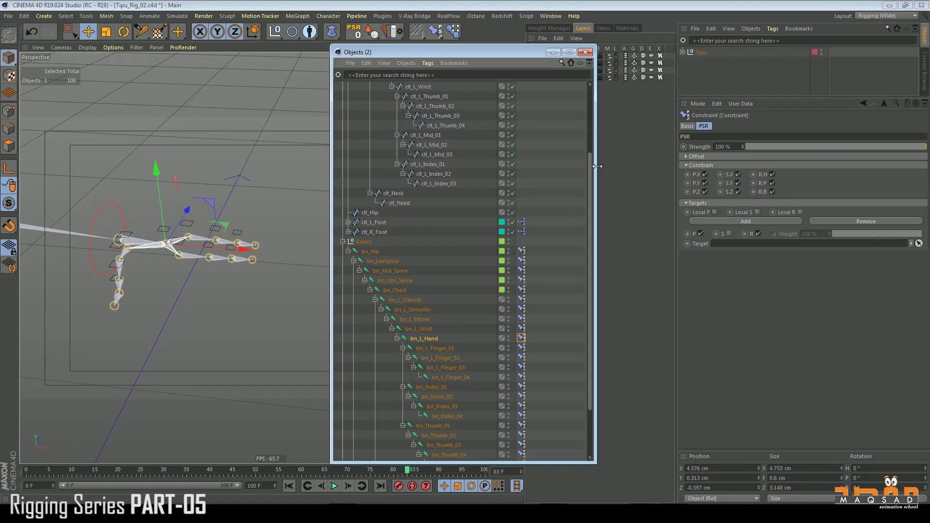
{"action": "left_click_drag", "start_coordinate": [592, 173], "coordinate": [584, 126]}
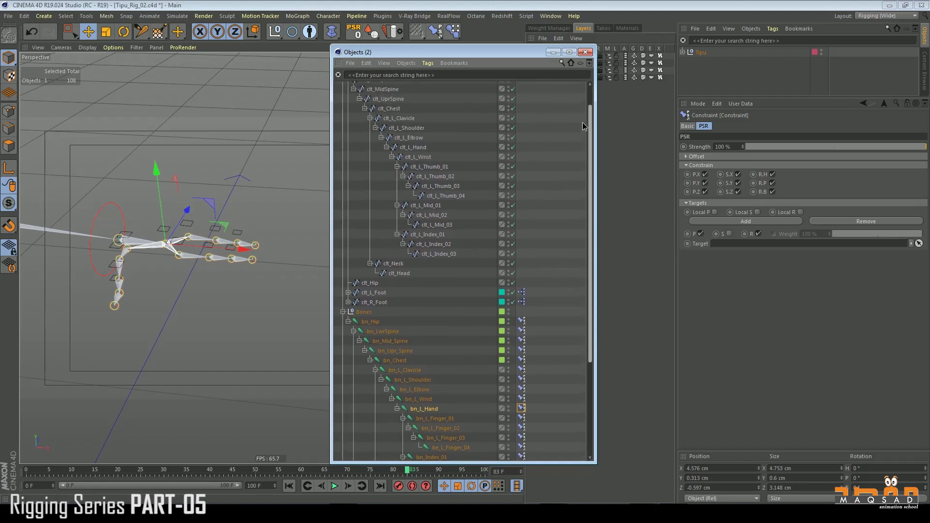
{"action": "left_click", "coordinate": [425, 157]}
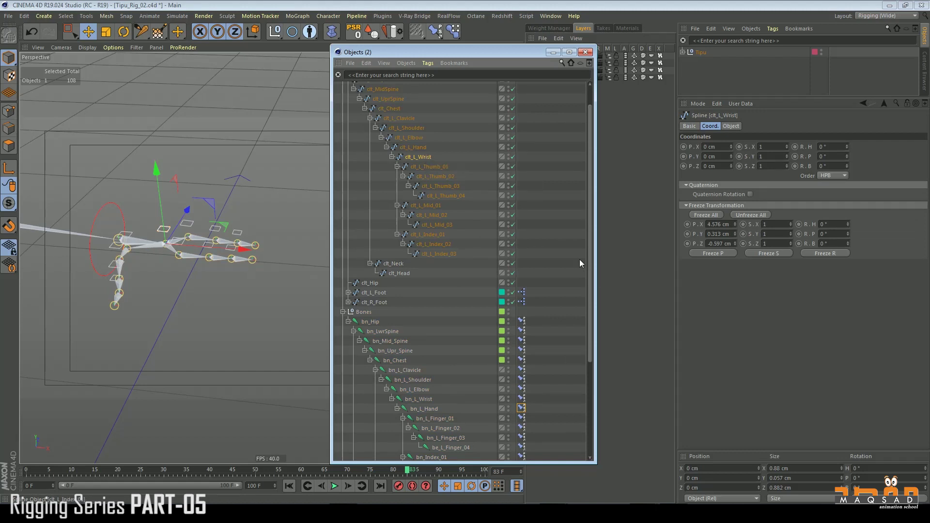
{"action": "scroll", "coordinate": [581, 264], "scroll_direction": "down", "scroll_amount": 3}
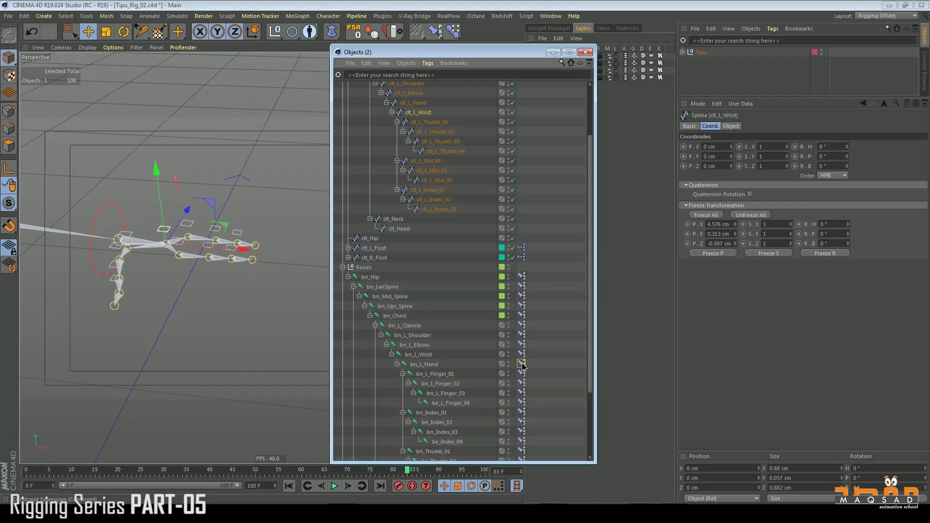
{"action": "left_click", "coordinate": [521, 364]}
{"action": "left_click_drag", "start_coordinate": [422, 114], "coordinate": [757, 279]}
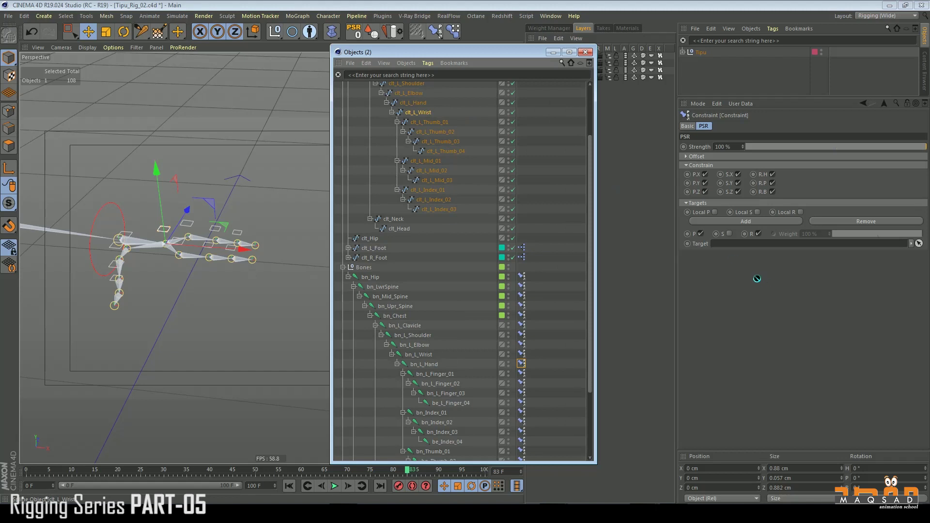
Try rotating the clt_L_Wrist controller to test the hand constraint, and undo the rotations
{"action": "key", "text": "t"}
{"action": "key", "text": "r"}
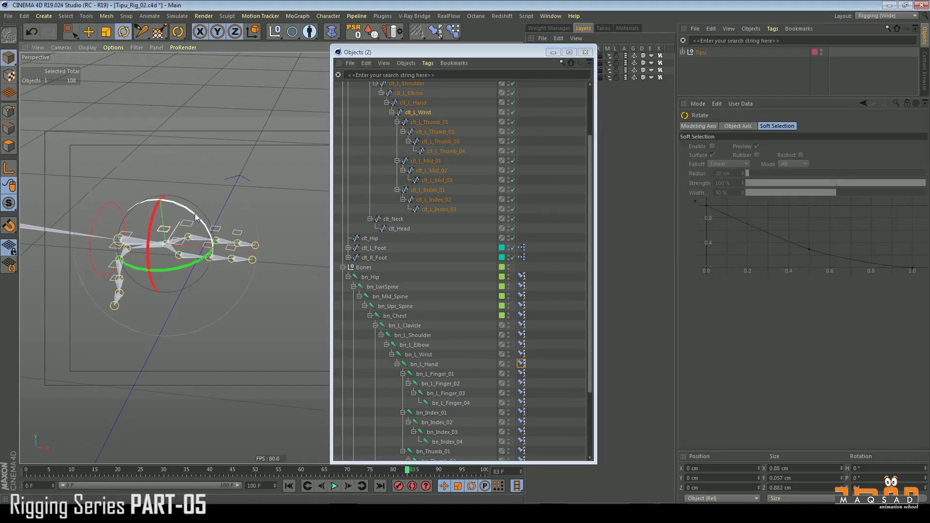
{"action": "key", "text": "t"}
{"action": "key", "text": "r"}
{"action": "left_click_drag", "start_coordinate": [200, 220], "coordinate": [233, 221]}
{"action": "left_click_drag", "start_coordinate": [233, 221], "coordinate": [185, 250], "text": "alt"}
{"action": "key", "text": "ctrl+z"}
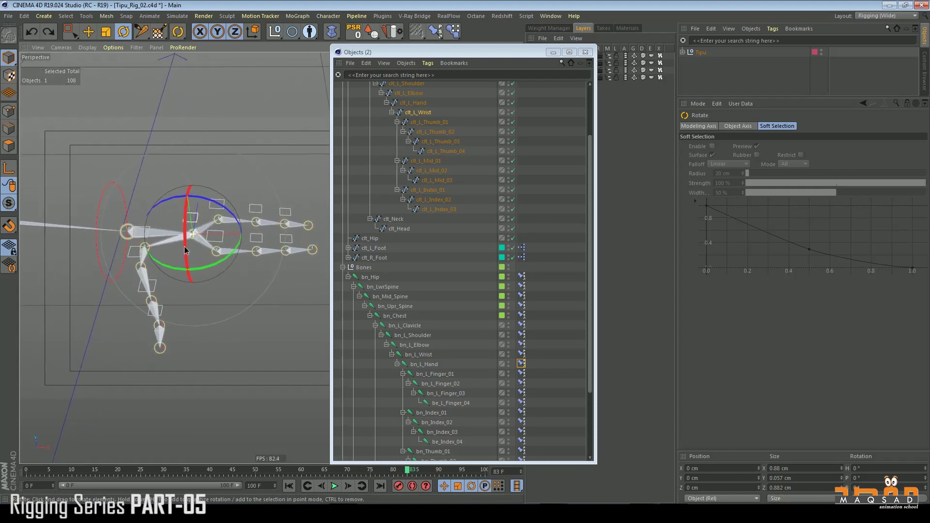
{"action": "mouse_move", "coordinate": [212, 206]}
{"action": "left_mouse_down"}
{"action": "mouse_move", "coordinate": [243, 223]}
{"action": "mouse_move", "coordinate": [212, 209]}
{"action": "left_mouse_up"}
{"action": "key", "text": "ctrl+z"}
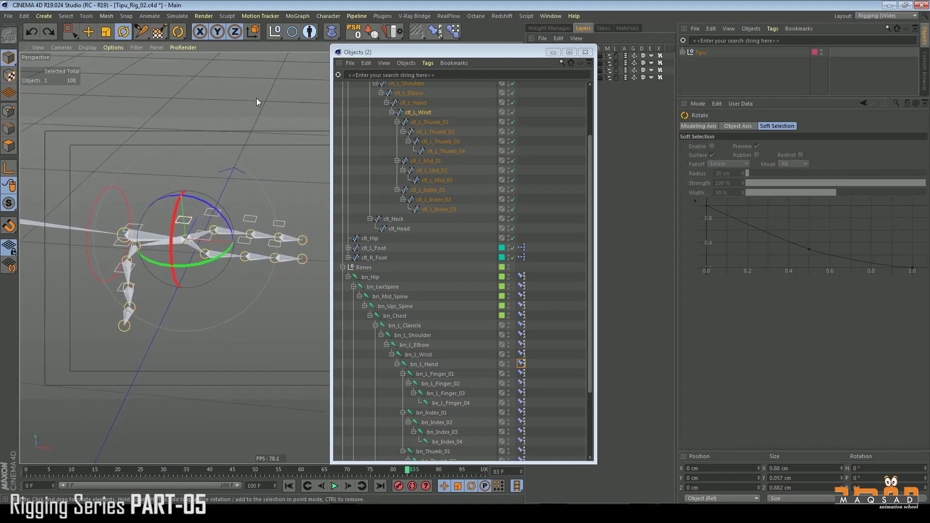
Set clt_L_Mid_01 and clt_L_Mid_02 as the PSR targets of bn_L_Finger_01 and bn_L_Finger_02 respectively
{"action": "left_click_drag", "start_coordinate": [242, 166], "coordinate": [322, 180], "text": "alt"}
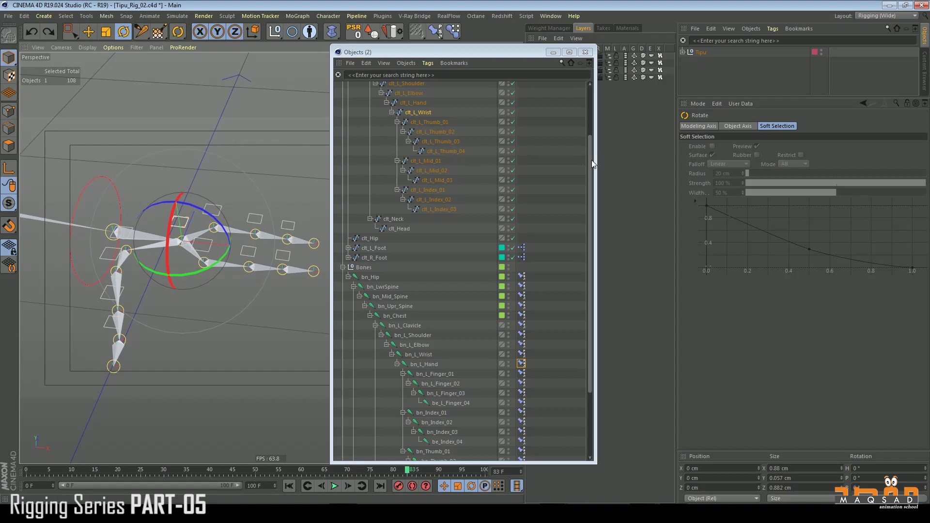
{"action": "left_click", "coordinate": [521, 373]}
{"action": "left_click", "coordinate": [442, 376]}
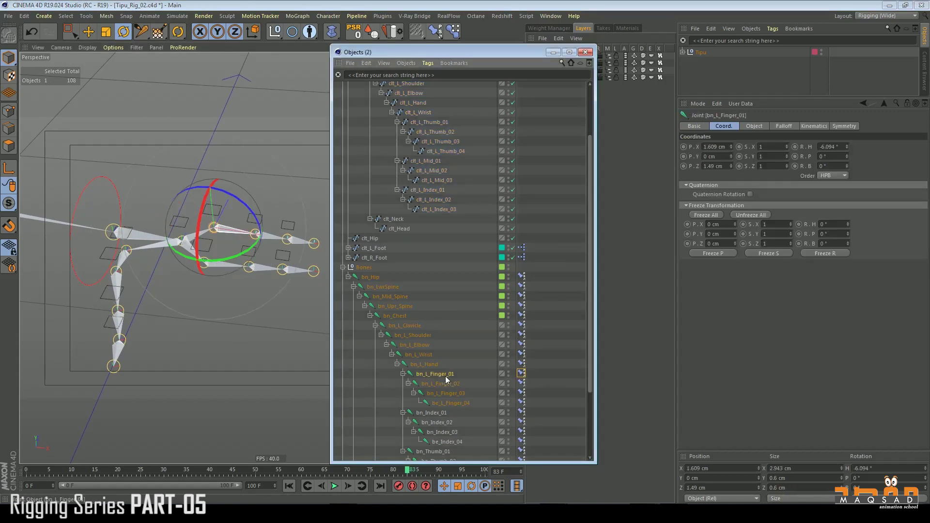
{"action": "left_click", "coordinate": [521, 373]}
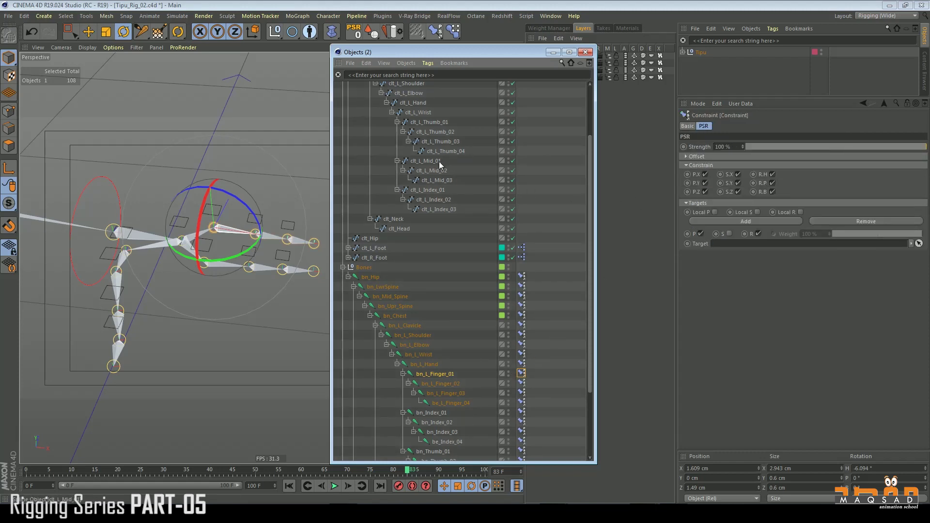
{"action": "left_click_drag", "start_coordinate": [438, 165], "coordinate": [802, 229]}
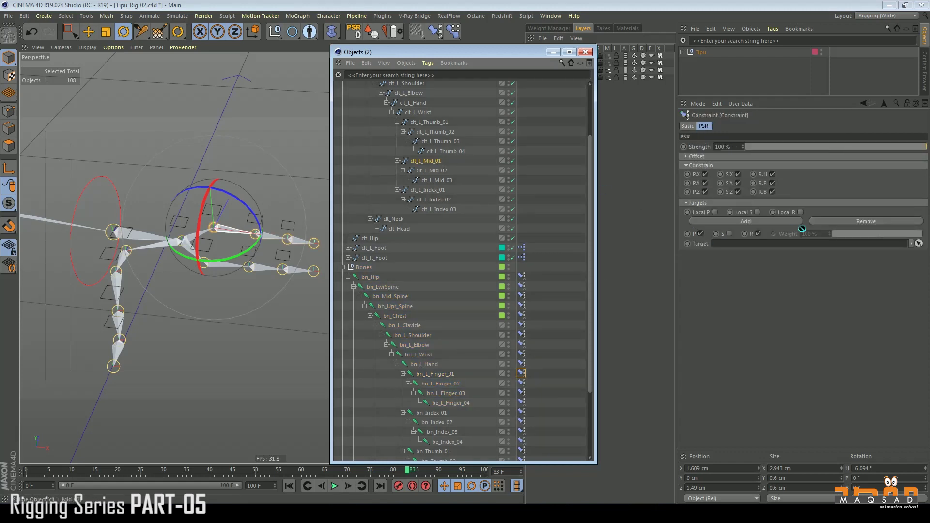
{"action": "left_click", "coordinate": [522, 383]}
{"action": "left_click_drag", "start_coordinate": [437, 171], "coordinate": [713, 235]}
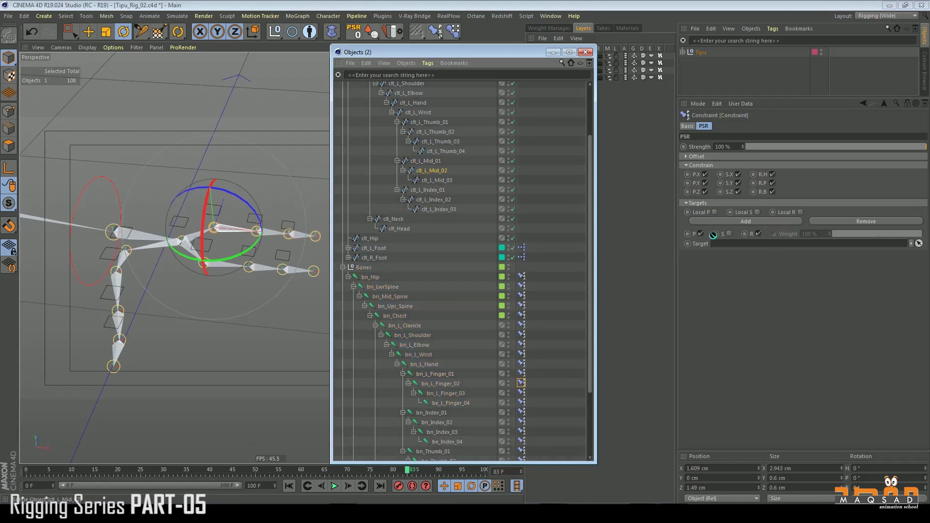
Try setting clt_L_Mid_03 as the PSR target of bn_L_Finger_03, and undo the assignment
{"action": "left_click", "coordinate": [521, 393]}
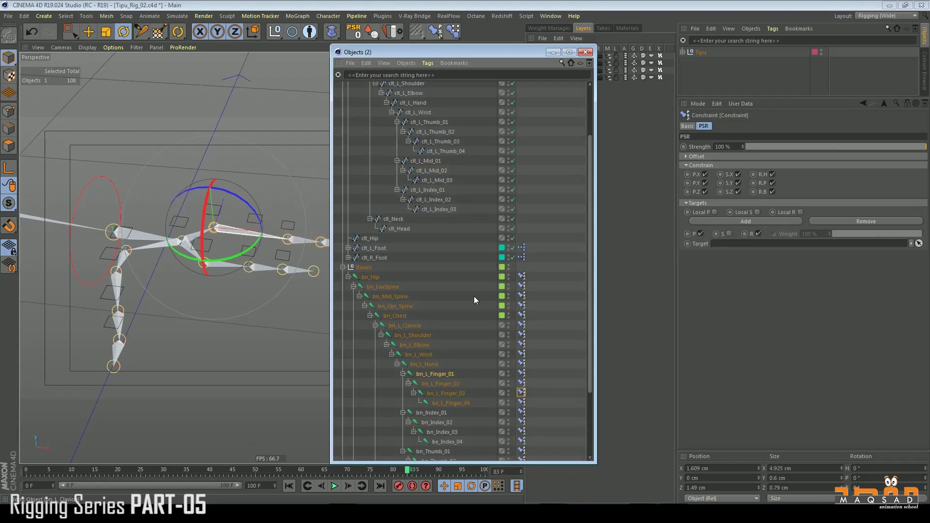
{"action": "left_click_drag", "start_coordinate": [436, 180], "coordinate": [726, 243]}
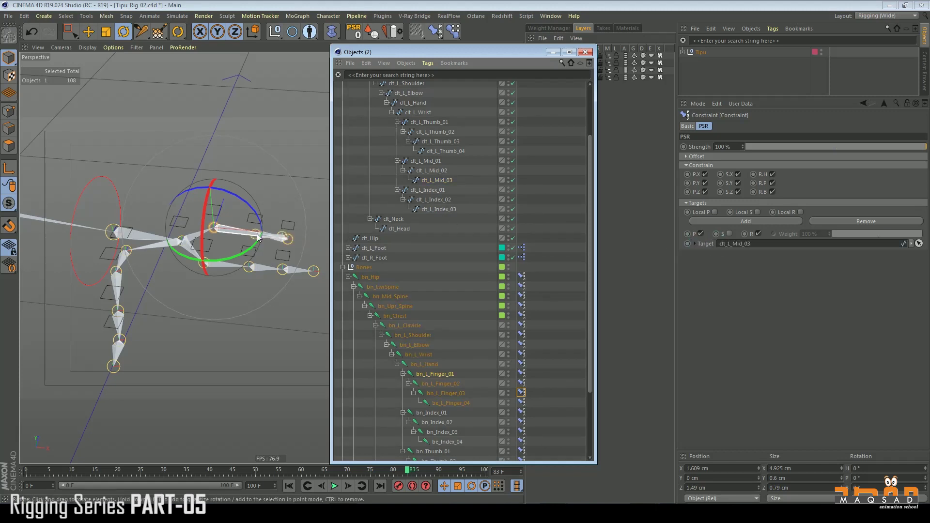
{"action": "left_click_drag", "start_coordinate": [222, 248], "coordinate": [248, 221], "text": "alt"}
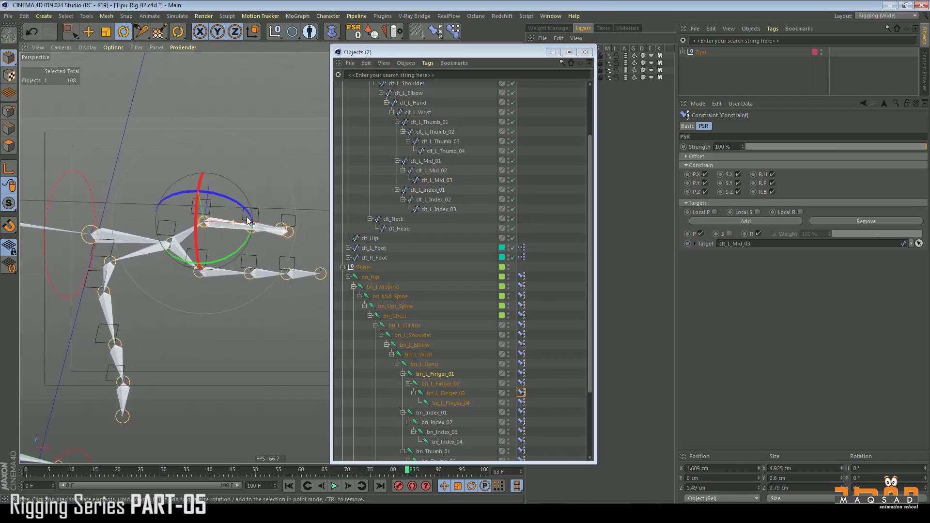
{"action": "key", "text": "ctrl+z"}
{"action": "key", "text": "ctrl+z"}
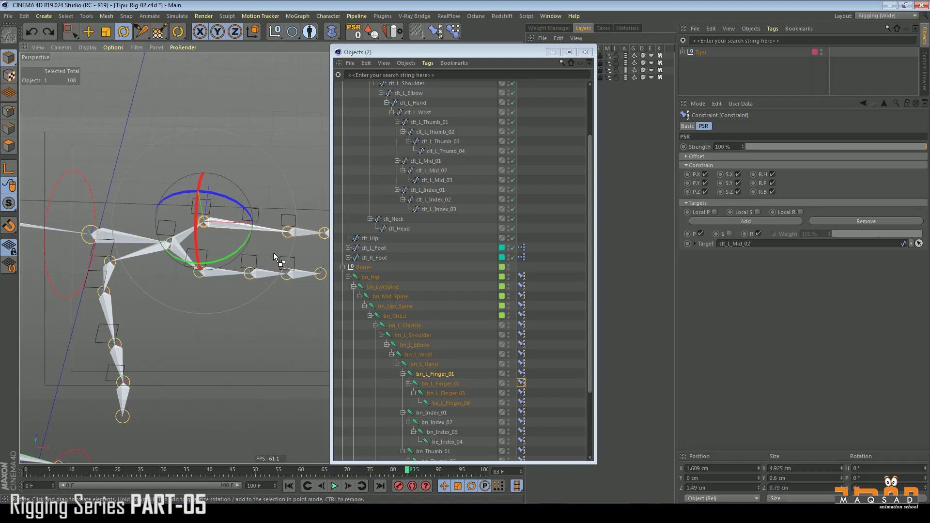
Examine how the bn_L_Finger_02 and bn_L_Finger_03 joints line up with the clt_L_Mid_02 and clt_L_Mid_03 controllers
{"action": "middle_click_drag", "start_coordinate": [273, 252], "coordinate": [188, 226], "text": "alt"}
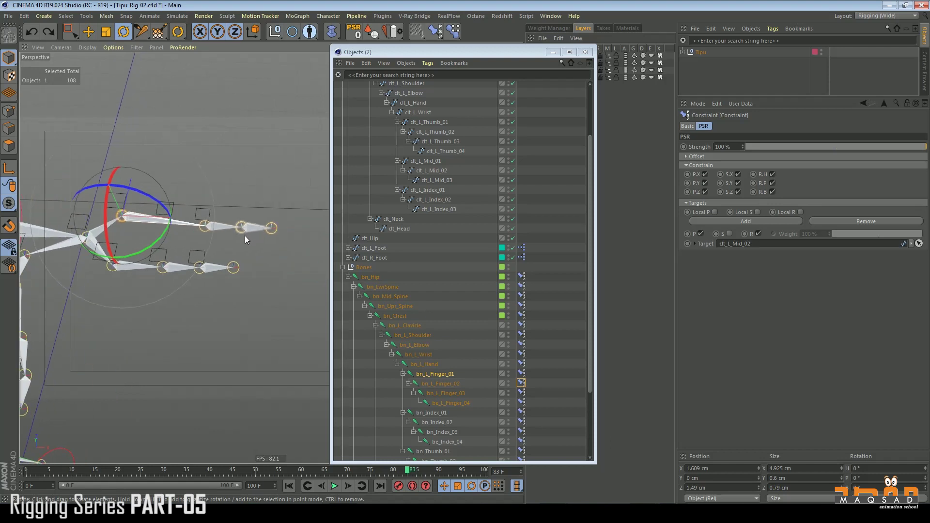
{"action": "left_click_drag", "start_coordinate": [245, 235], "coordinate": [262, 224], "text": "alt"}
{"action": "left_click", "coordinate": [271, 236]}
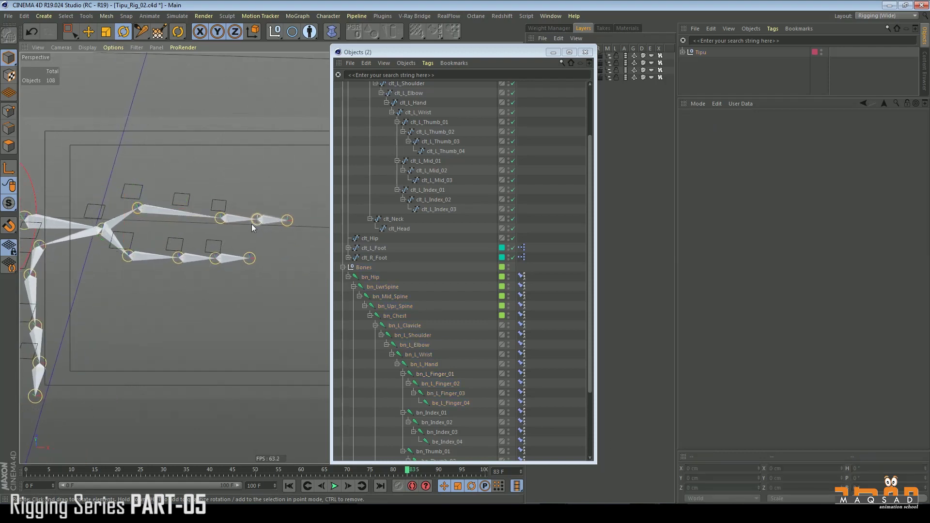
{"action": "left_click", "coordinate": [236, 219]}
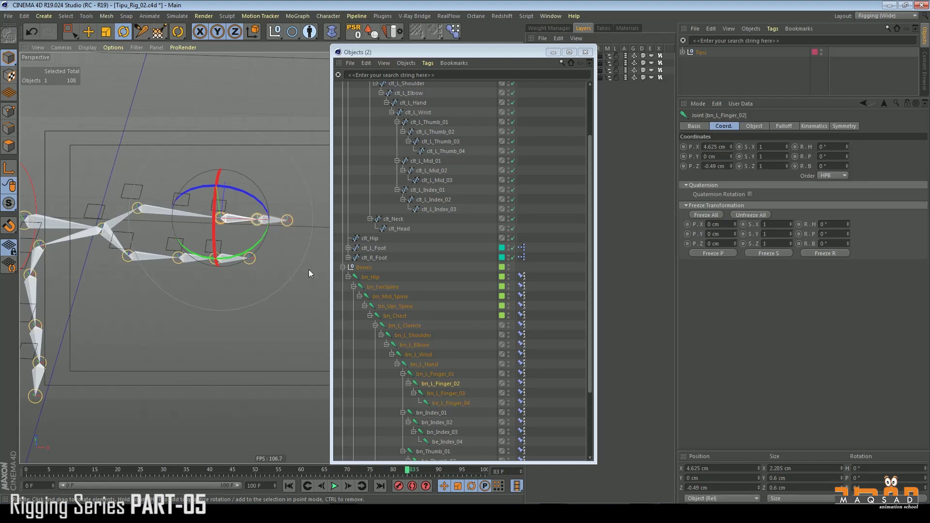
{"action": "left_click", "coordinate": [436, 382]}
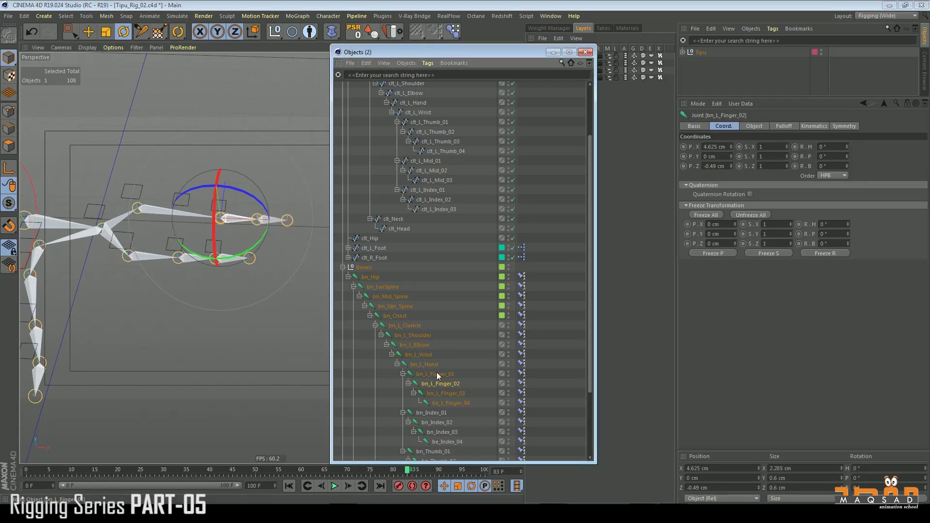
{"action": "left_click", "coordinate": [450, 394]}
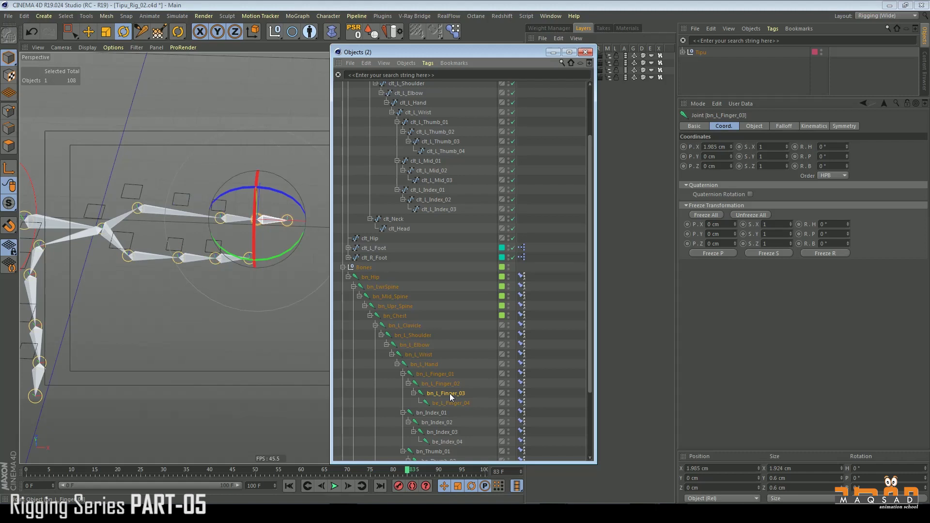
{"action": "left_click", "coordinate": [520, 390]}
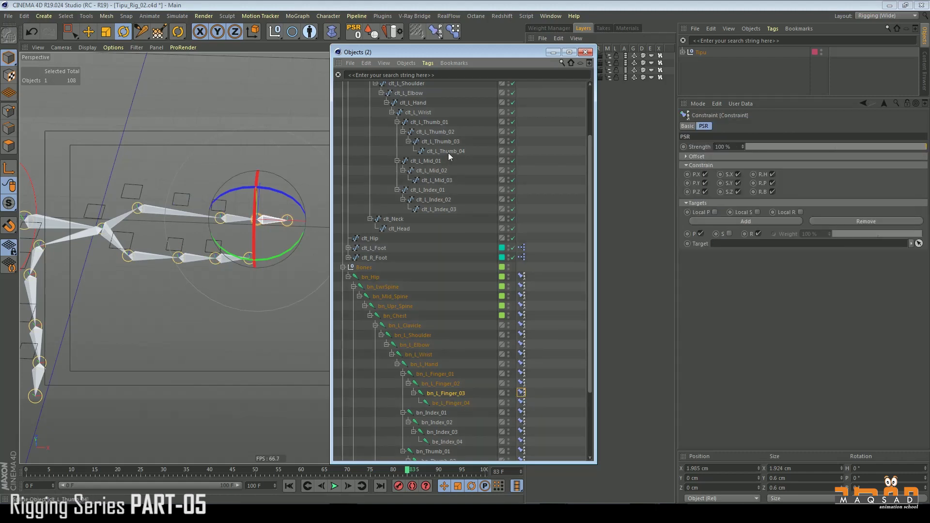
{"action": "left_click", "coordinate": [444, 181]}
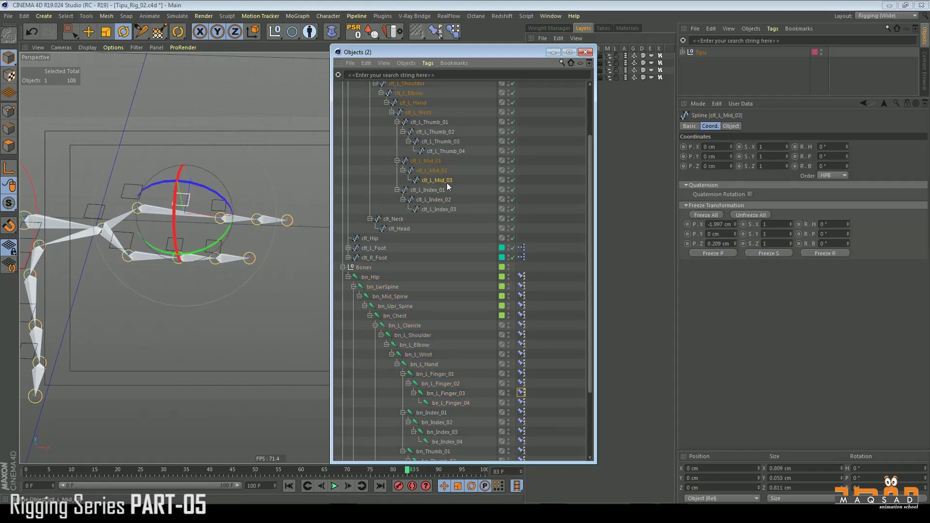
{"action": "left_click", "coordinate": [441, 173]}
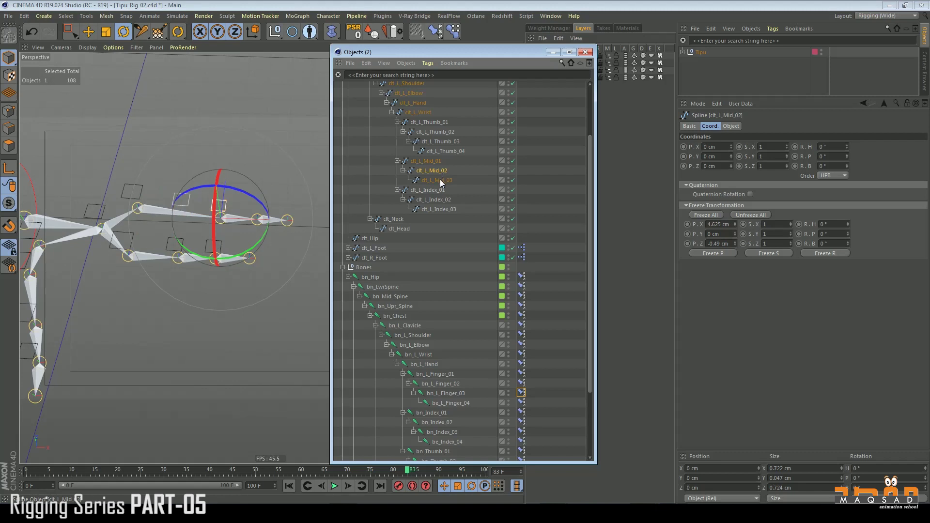
Snap the clt_L_Mid_03 controller onto the bn_L_Finger_03 joint's axis and freeze all its transformations
{"action": "left_click_drag", "start_coordinate": [199, 228], "coordinate": [258, 217], "text": "alt"}
{"action": "key", "text": "e"}
{"action": "left_click", "coordinate": [181, 200]}
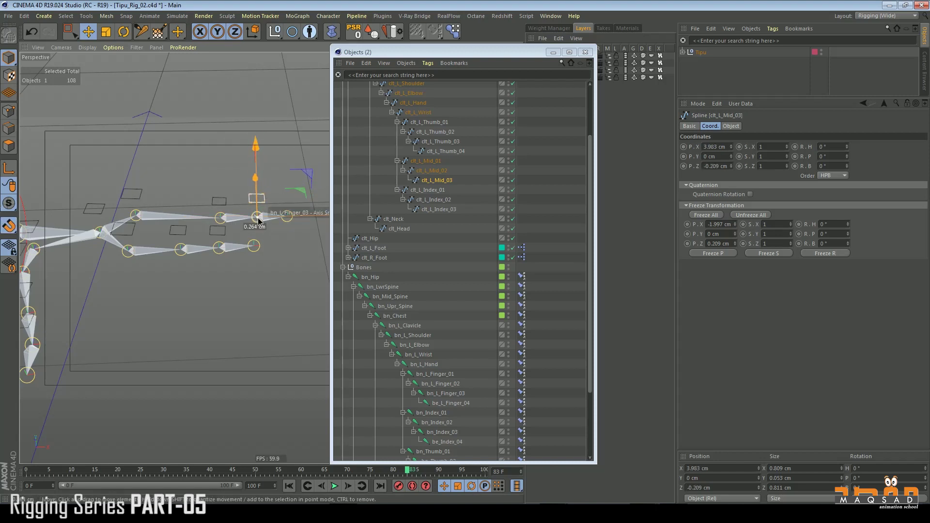
{"action": "left_click", "coordinate": [696, 215]}
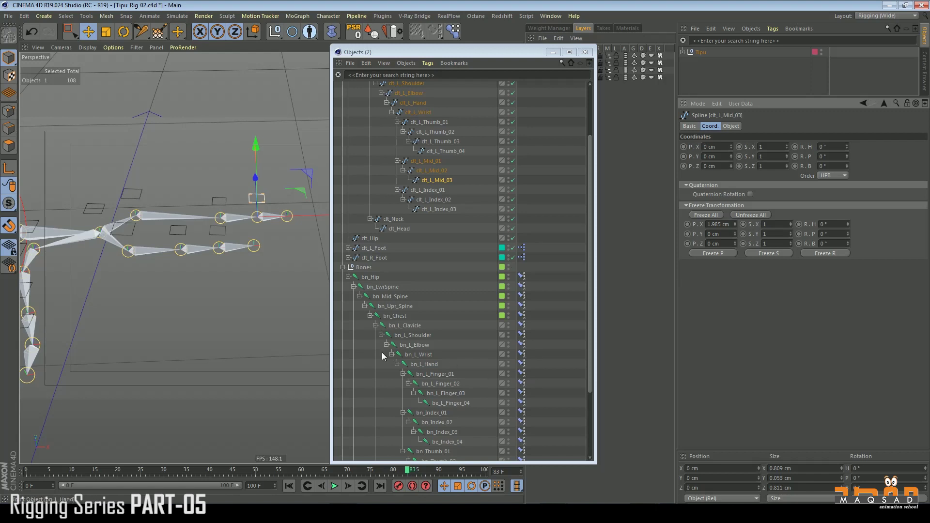
Set the clt_L_Mid_03 controller as the PSR target of the bn_L_Finger_03 bone
{"action": "left_click", "coordinate": [444, 376]}
{"action": "left_click", "coordinate": [450, 385]}
{"action": "left_click", "coordinate": [449, 394]}
{"action": "left_click", "coordinate": [431, 357]}
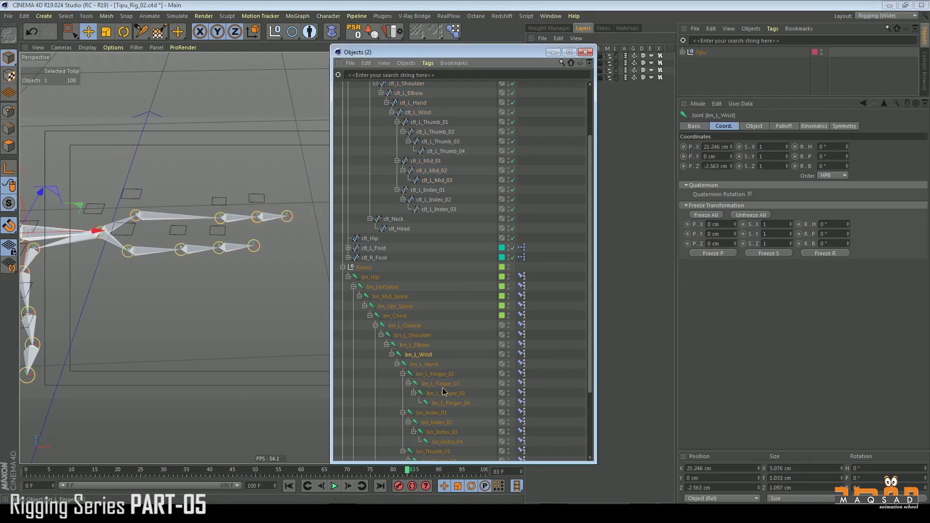
{"action": "left_click", "coordinate": [444, 386]}
{"action": "left_click", "coordinate": [453, 404]}
{"action": "left_click", "coordinate": [450, 393]}
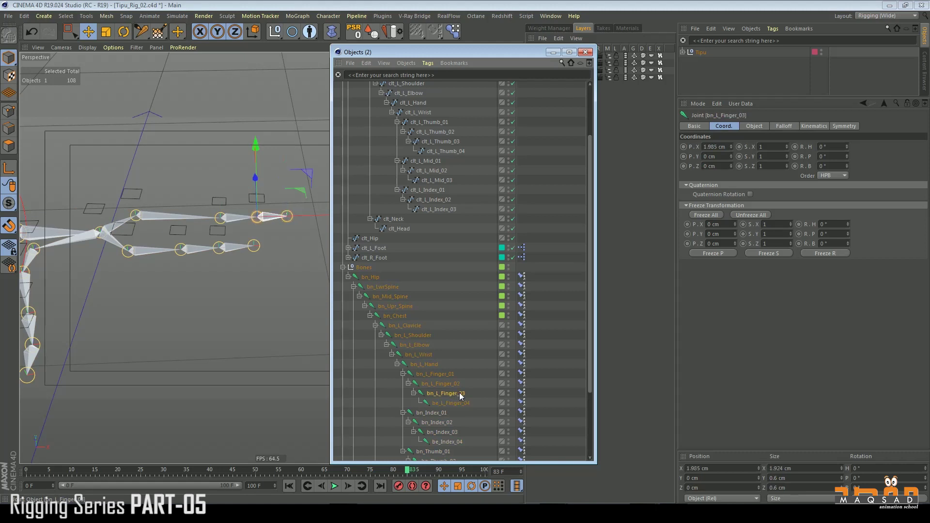
{"action": "left_click", "coordinate": [521, 393]}
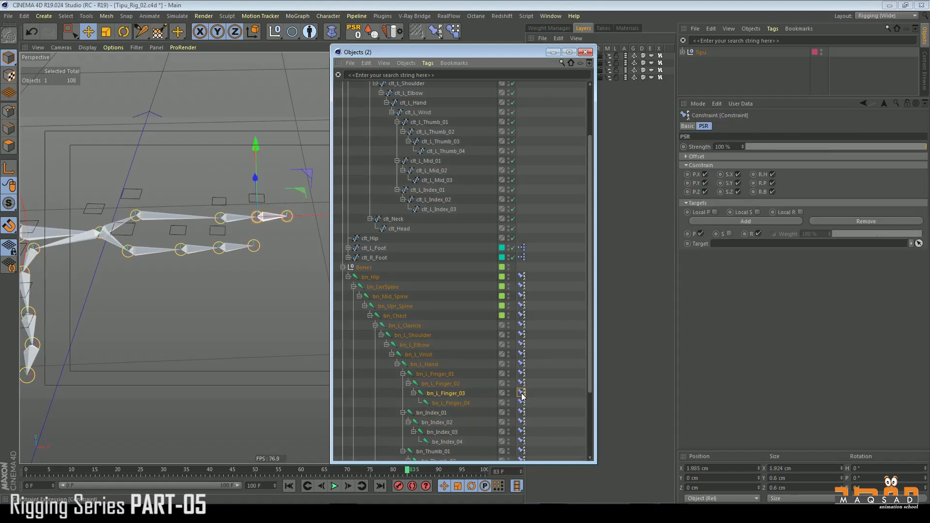
{"action": "left_click_drag", "start_coordinate": [452, 180], "coordinate": [522, 192]}
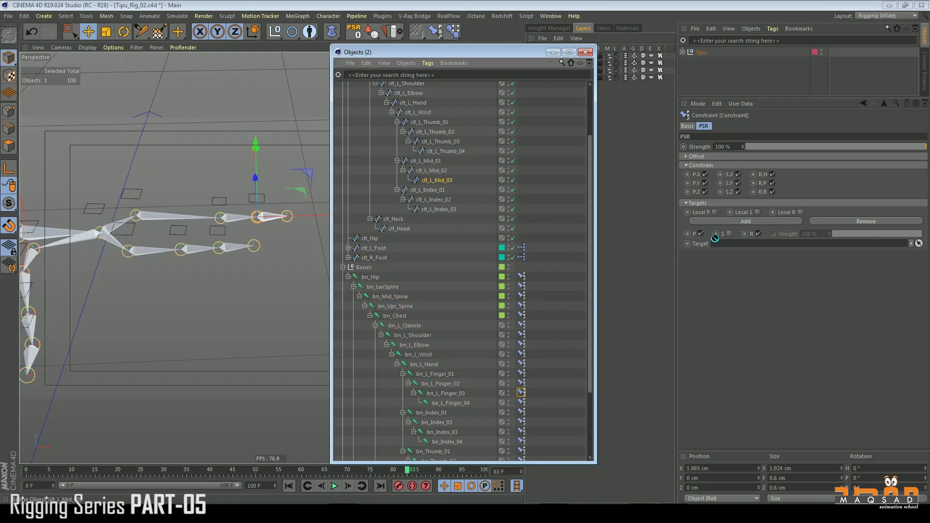
{"action": "left_click_drag", "start_coordinate": [715, 238], "coordinate": [716, 242]}
Test-rotate the clt_L_Mid_02 controller to check how the finger bones follow, and undo the rotation
{"action": "left_click", "coordinate": [261, 188]}
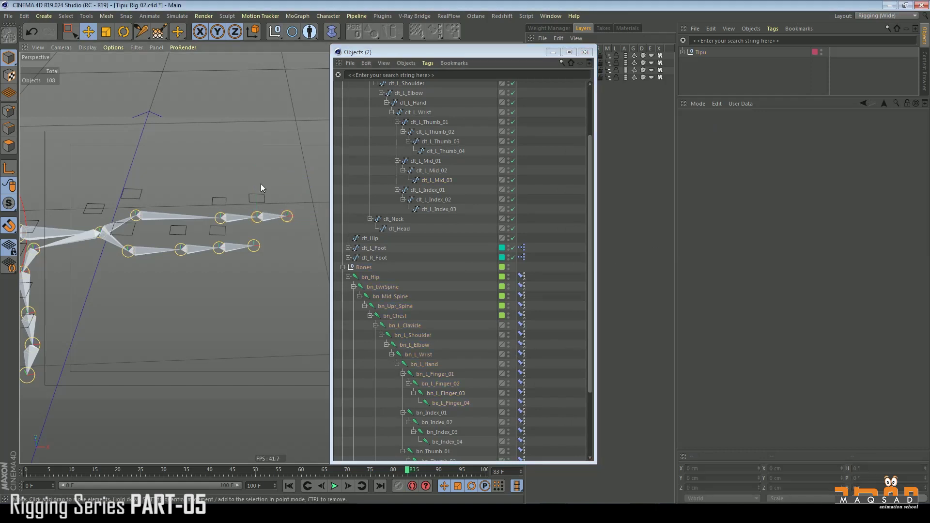
{"action": "left_click", "coordinate": [262, 195]}
{"action": "key", "text": "t"}
{"action": "key", "text": "r"}
{"action": "key", "text": "t"}
{"action": "key", "text": "r"}
{"action": "key", "text": "ctrl+z"}
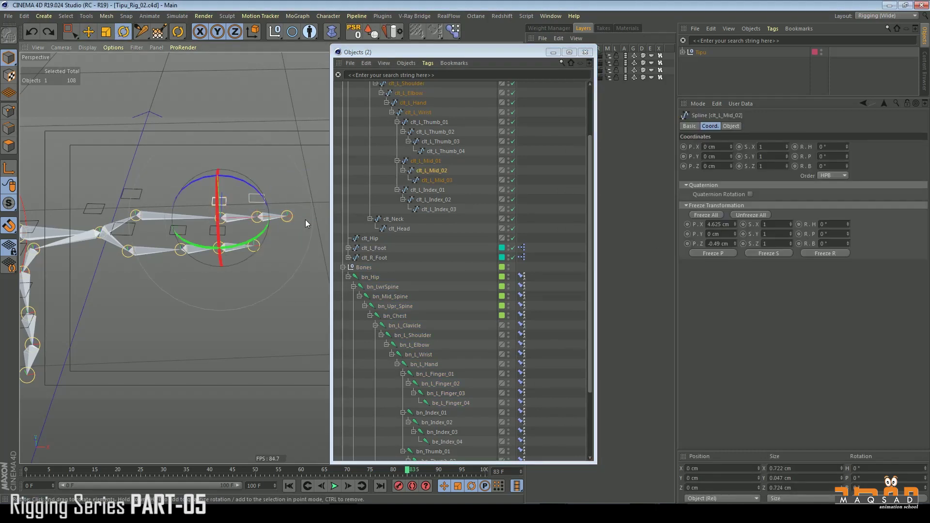
Set clt_L_Index_01 and clt_L_Index_02 as the PSR targets of bn_Index_01 and bn_Index_02 respectively
{"action": "scroll", "coordinate": [575, 186], "scroll_direction": "down", "scroll_amount": 5}
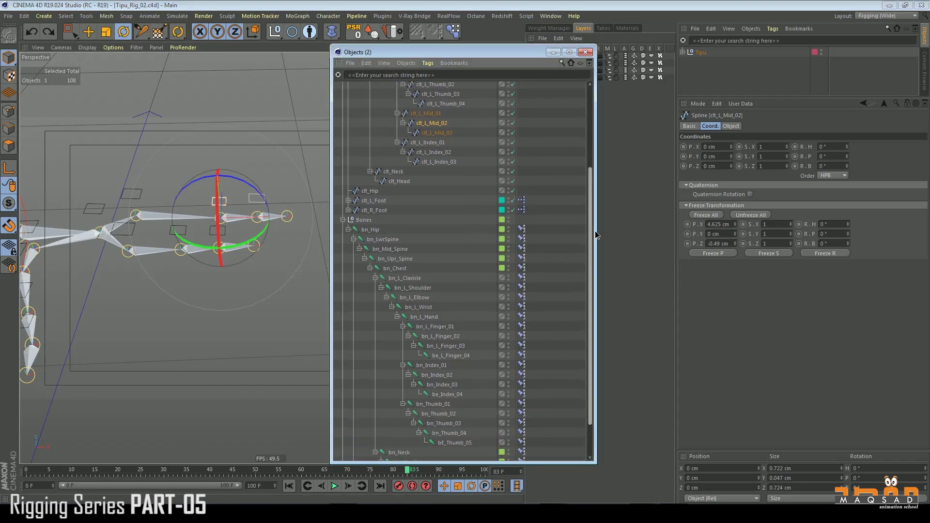
{"action": "scroll", "coordinate": [595, 230], "scroll_direction": "down", "scroll_amount": 5}
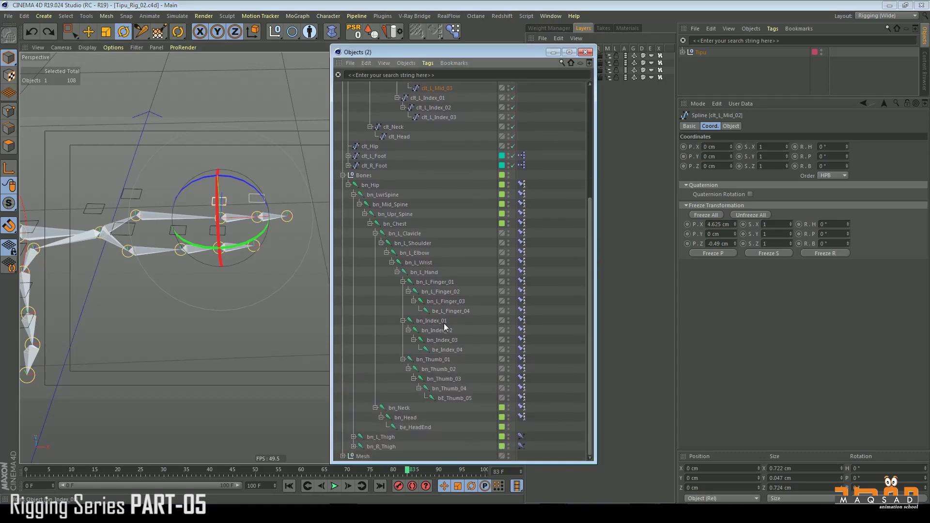
{"action": "left_click", "coordinate": [443, 321]}
{"action": "left_click", "coordinate": [527, 319]}
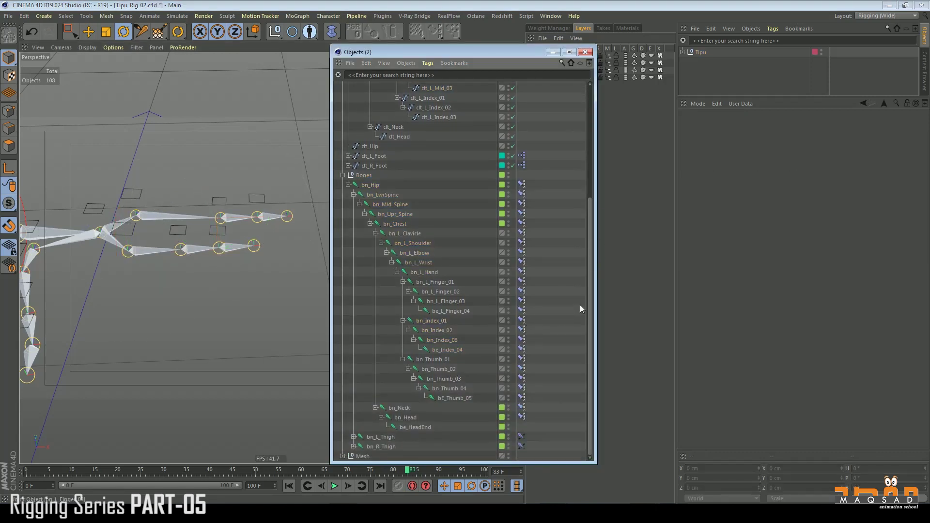
{"action": "left_click", "coordinate": [521, 320]}
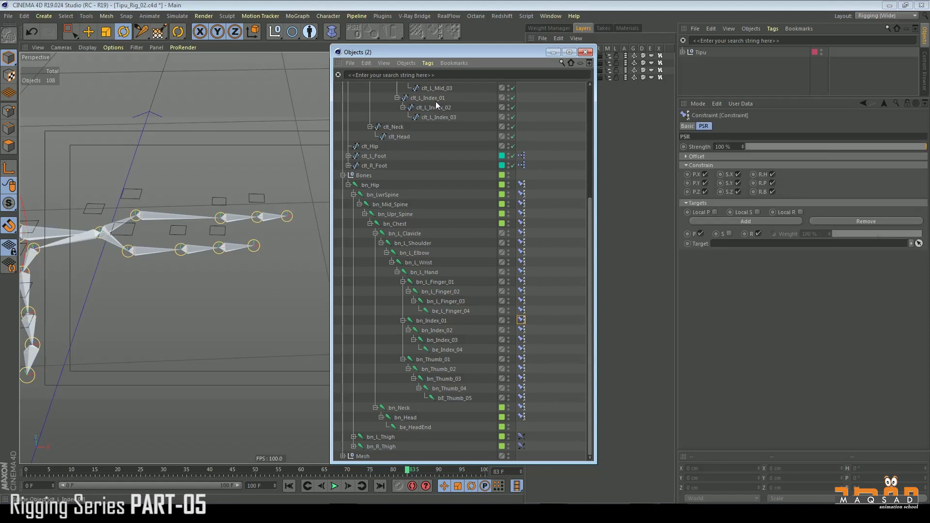
{"action": "left_click_drag", "start_coordinate": [427, 97], "coordinate": [766, 247]}
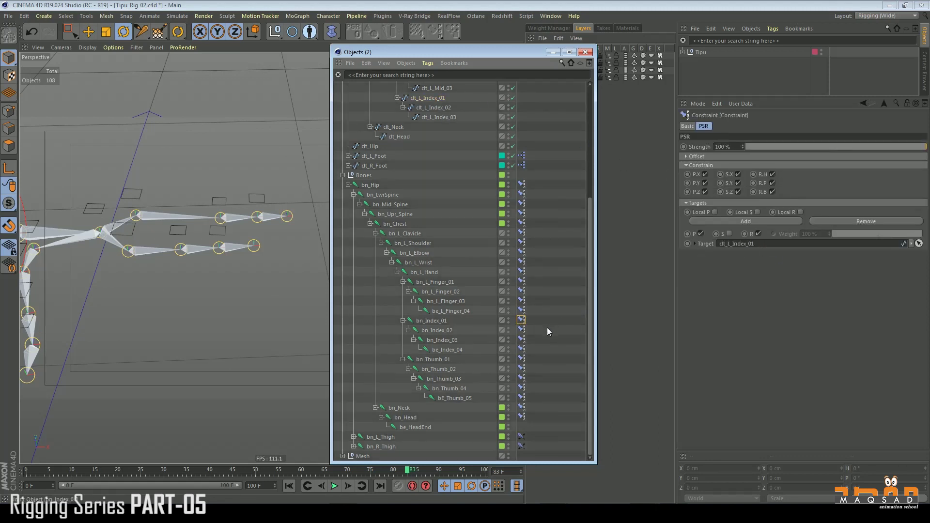
{"action": "left_click", "coordinate": [521, 330]}
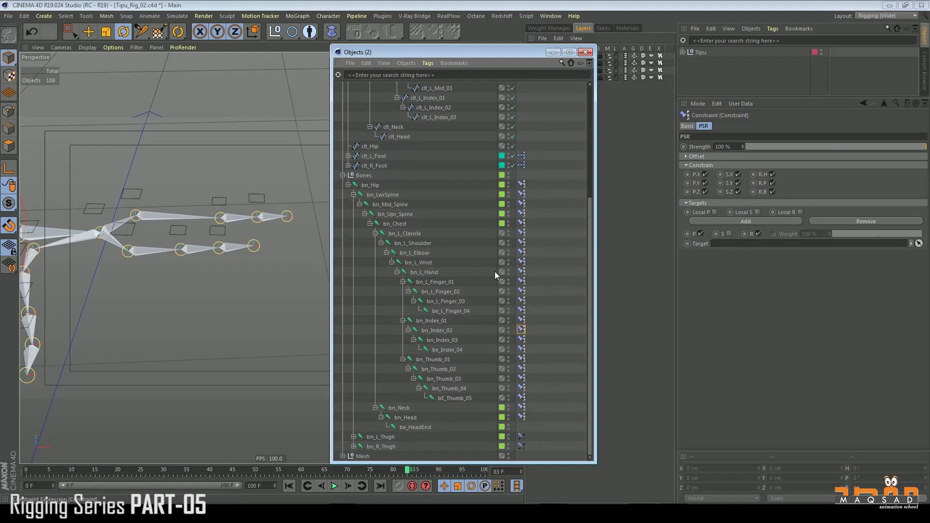
{"action": "left_click_drag", "start_coordinate": [433, 107], "coordinate": [728, 244]}
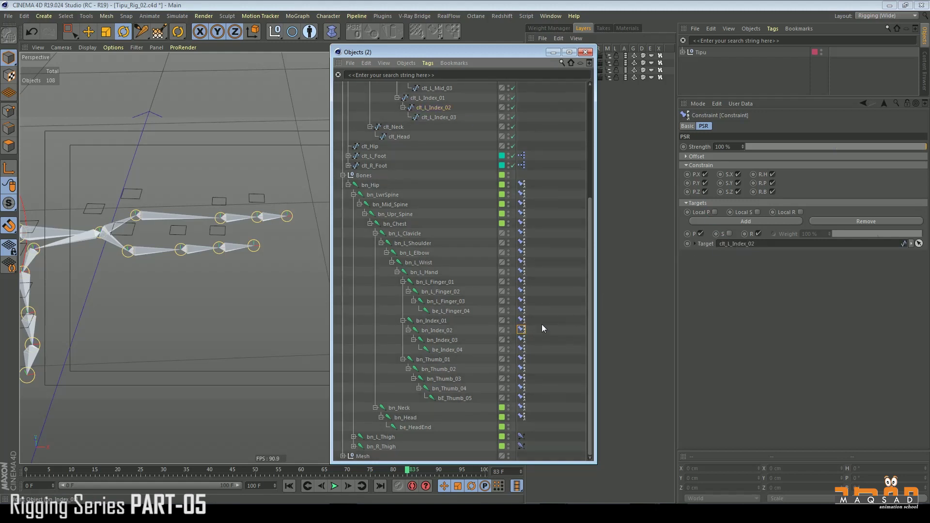
{"action": "left_click", "coordinate": [522, 340]}
Delete the constraint tags from the end joints be_Index_04, be_L_Finger_04 and bE_Thumb_05
{"action": "left_click", "coordinate": [523, 353]}
{"action": "left_click", "coordinate": [522, 349]}
{"action": "key", "text": "Delete"}
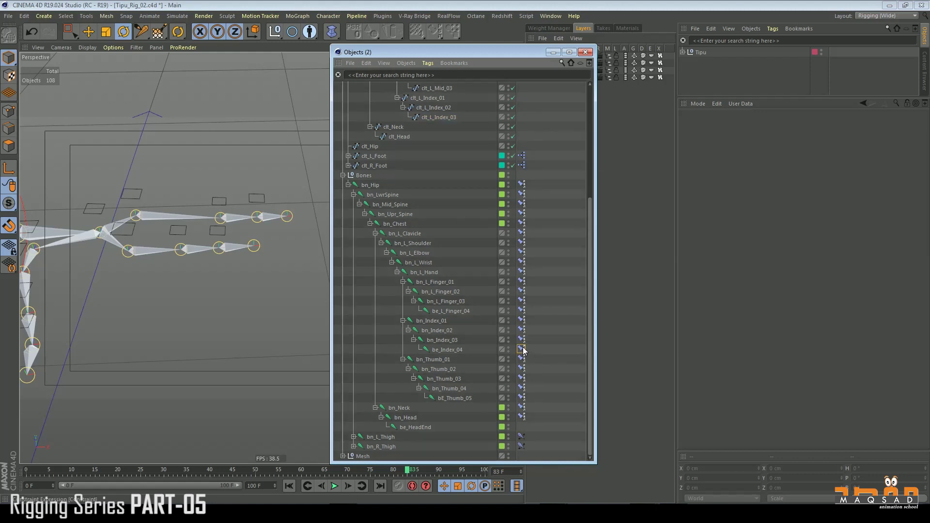
{"action": "left_click", "coordinate": [453, 311]}
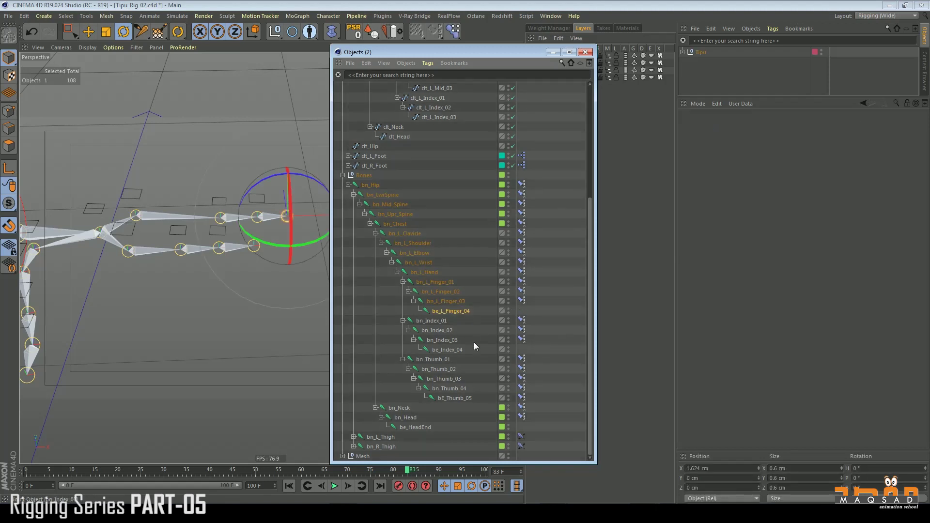
{"action": "left_click", "coordinate": [436, 359]}
{"action": "left_click", "coordinate": [521, 398]}
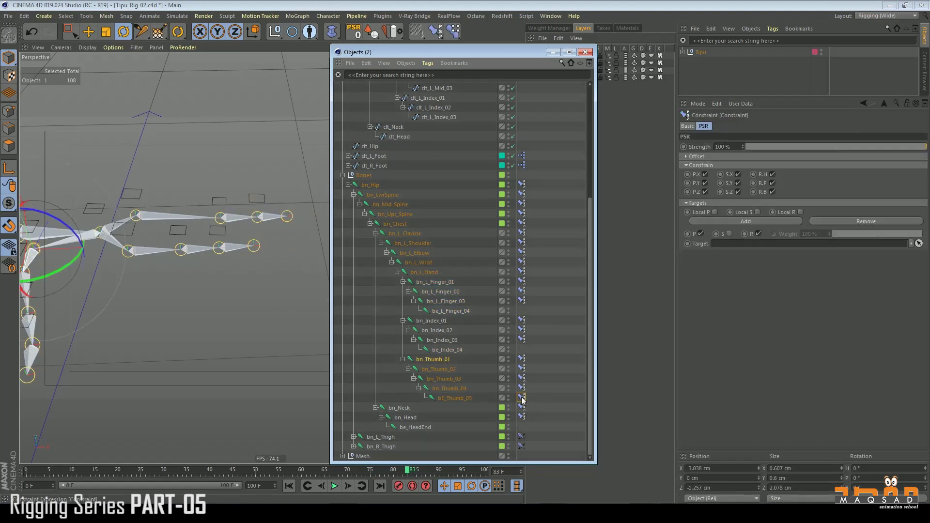
{"action": "key", "text": "Delete"}
Set the clt_L_Thumb_01 controller as the PSR target of the bn_Thumb_01 bone
{"action": "left_click_drag", "start_coordinate": [149, 289], "coordinate": [297, 270], "text": "alt"}
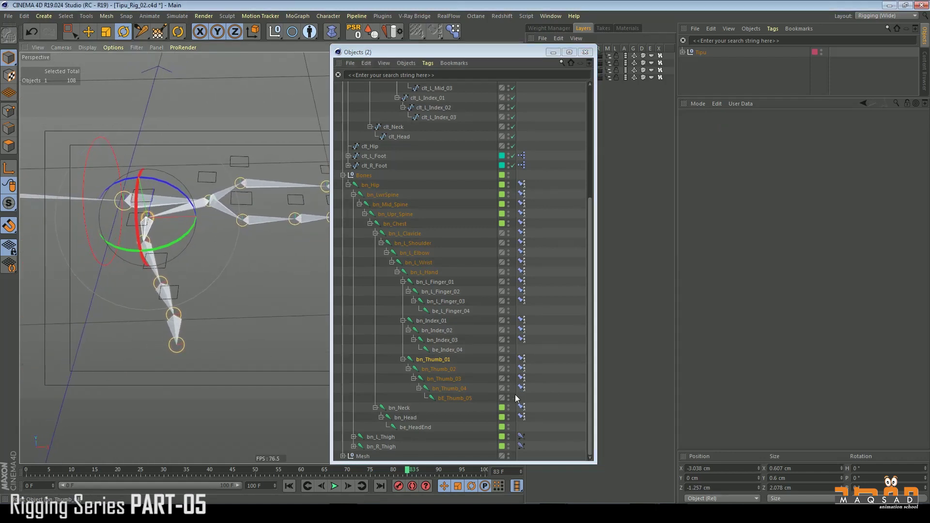
{"action": "left_click", "coordinate": [522, 358]}
{"action": "left_click", "coordinate": [445, 362]}
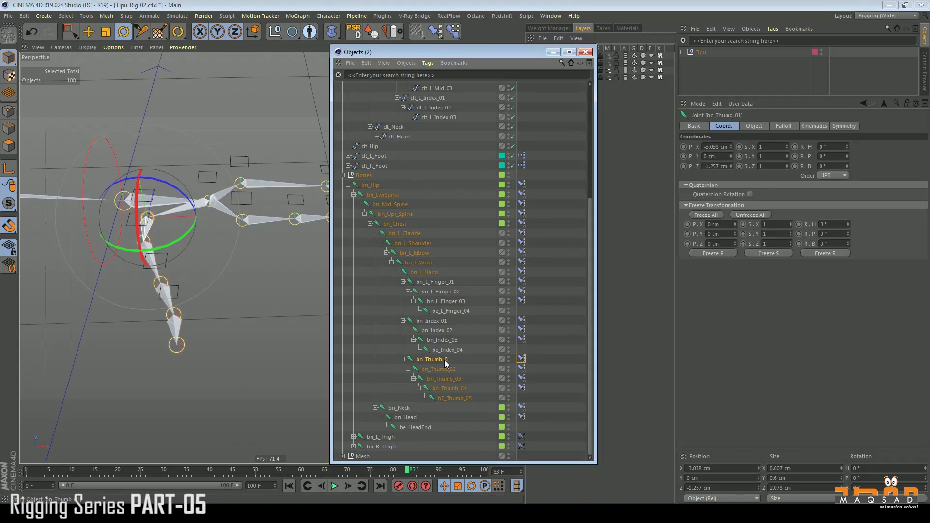
{"action": "left_click_drag", "start_coordinate": [175, 285], "coordinate": [205, 277], "text": "alt"}
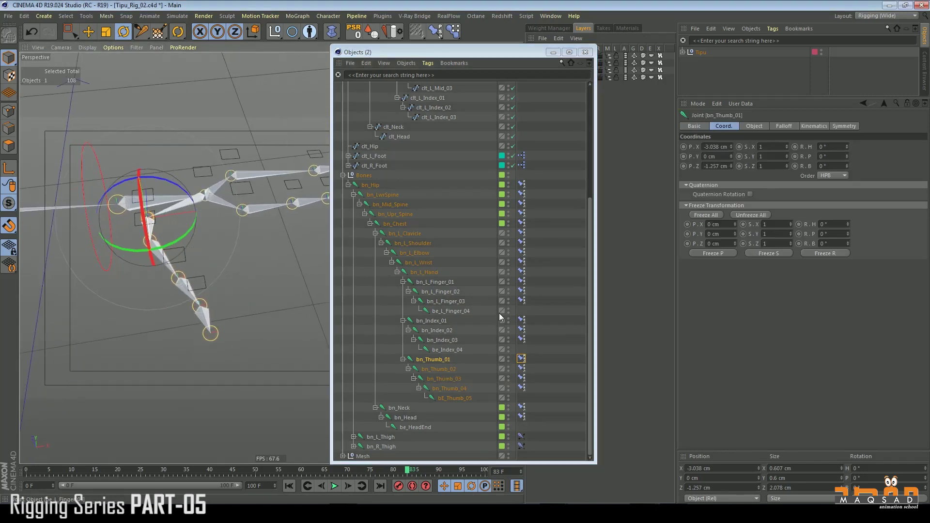
{"action": "left_click", "coordinate": [522, 359]}
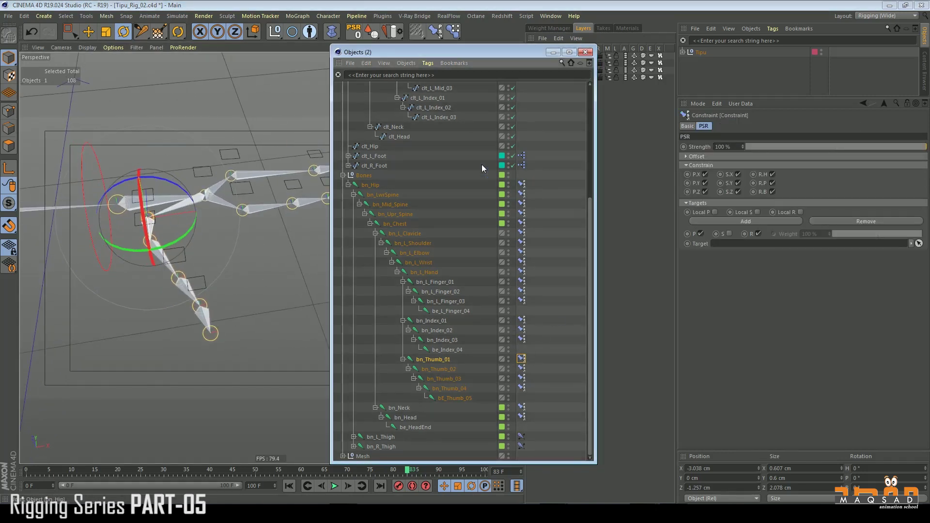
{"action": "left_click_drag", "start_coordinate": [592, 201], "coordinate": [584, 163]}
{"action": "left_click_drag", "start_coordinate": [429, 93], "coordinate": [722, 244]}
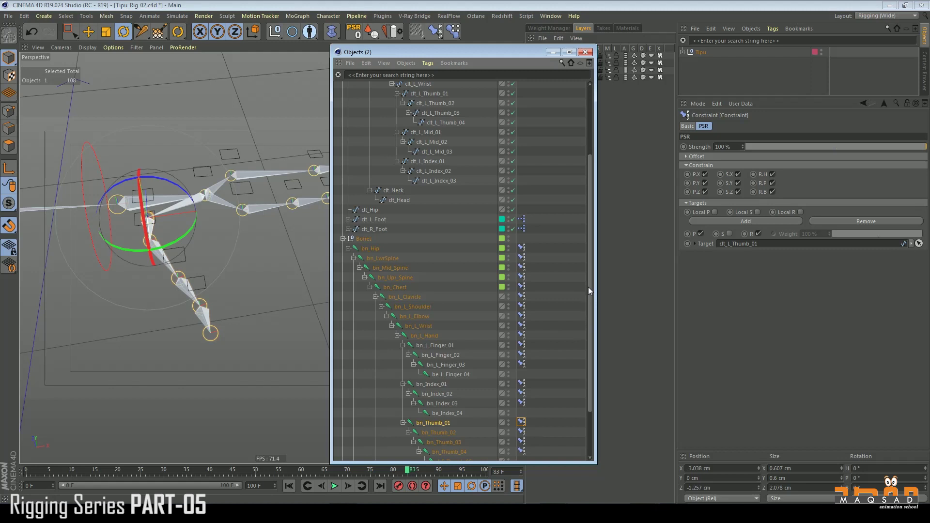
Try setting clt_L_Thumb_02 as the PSR target of bn_Thumb_02, and undo the assignment
{"action": "scroll", "coordinate": [557, 339], "scroll_direction": "down", "scroll_amount": 3}
{"action": "left_click", "coordinate": [521, 406]}
{"action": "left_click_drag", "start_coordinate": [590, 267], "coordinate": [589, 238]}
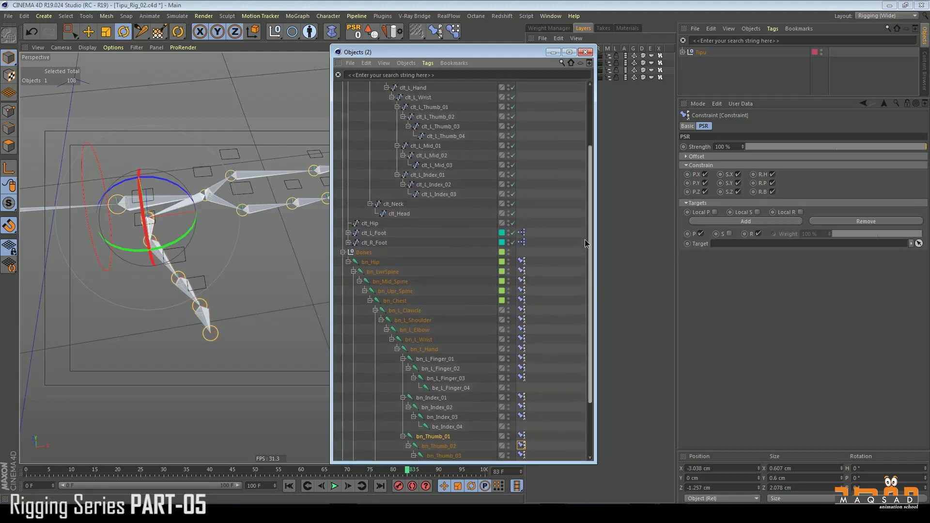
{"action": "left_click_drag", "start_coordinate": [432, 118], "coordinate": [722, 243]}
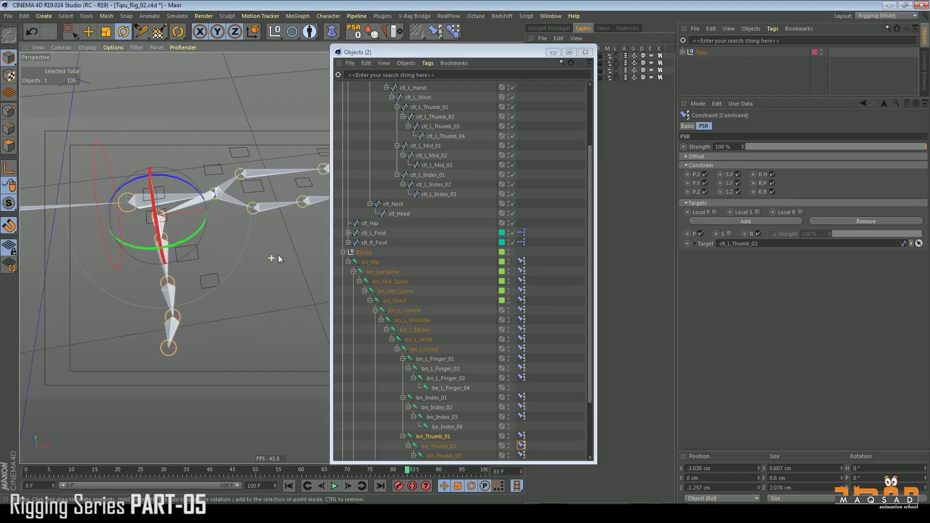
{"action": "key", "text": "ctrl+z"}
Compare the position and axes of the clt_L_Thumb_02 controller with the bn_Thumb_02 joint
{"action": "left_click_drag", "start_coordinate": [263, 246], "coordinate": [176, 231], "text": "alt"}
{"action": "left_click", "coordinate": [212, 236]}
{"action": "left_click", "coordinate": [161, 226]}
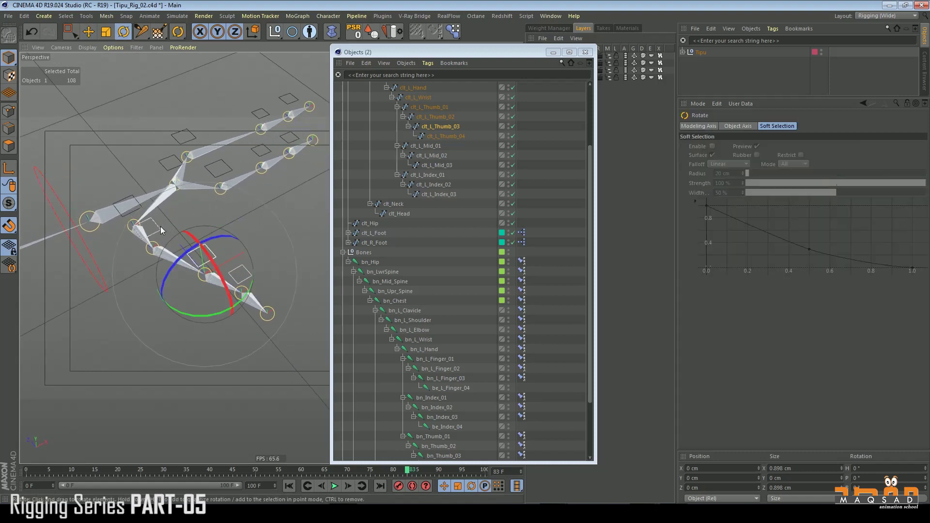
{"action": "left_click", "coordinate": [157, 227]}
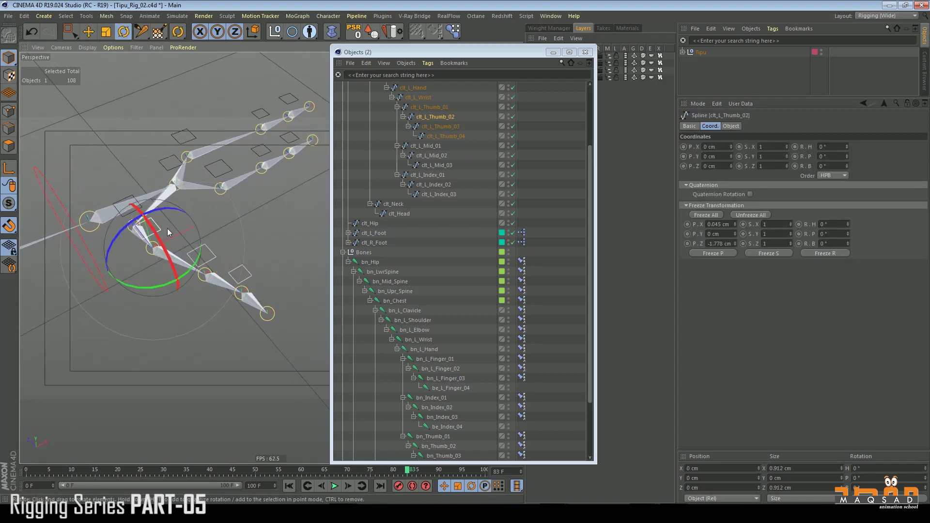
{"action": "key", "text": "e"}
{"action": "left_click_drag", "start_coordinate": [175, 262], "coordinate": [186, 247], "text": "alt"}
{"action": "left_click", "coordinate": [170, 259]}
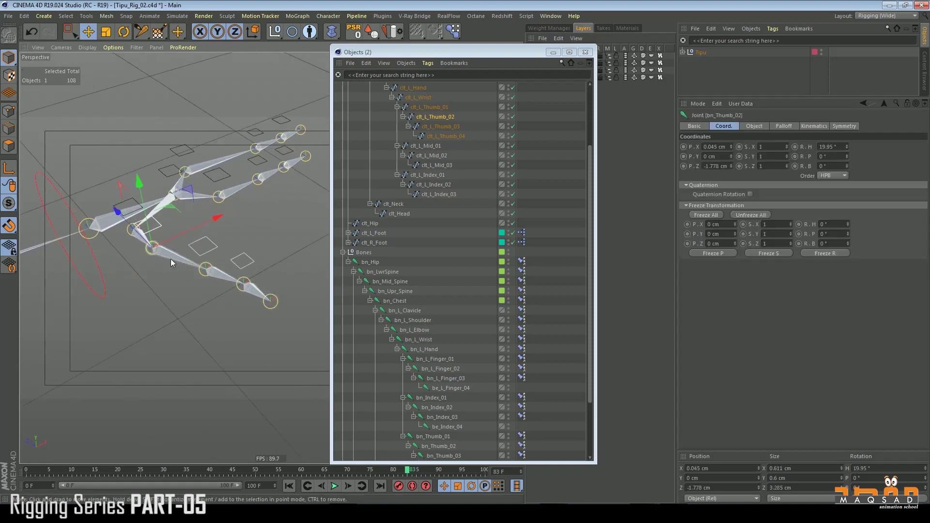
Retry the PSR assignment of clt_L_Thumb_02 to bn_Thumb_02, and undo it again
{"action": "left_click", "coordinate": [521, 445]}
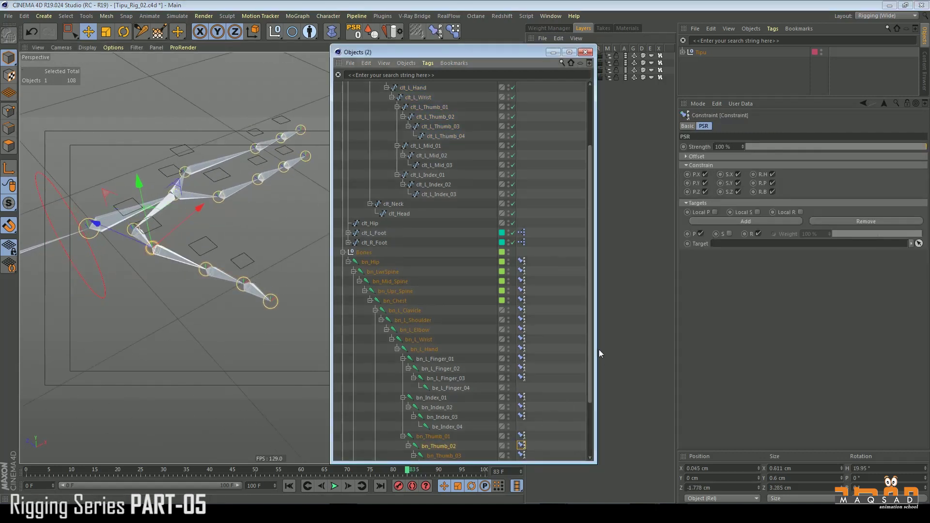
{"action": "left_click_drag", "start_coordinate": [434, 120], "coordinate": [733, 244]}
{"action": "key", "text": "ctrl+z"}
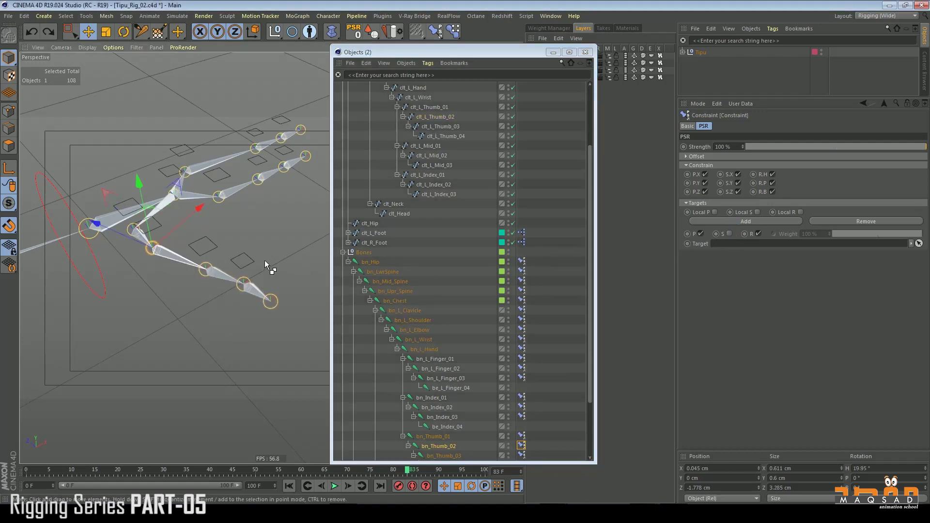
Examine how the clt_L_Thumb_02, clt_L_Thumb_03 and clt_L_Thumb_04 controllers line up with the bn_Thumb_02 and bn_Thumb_04 joints
{"action": "middle_click_drag", "start_coordinate": [234, 260], "coordinate": [264, 282], "text": "alt"}
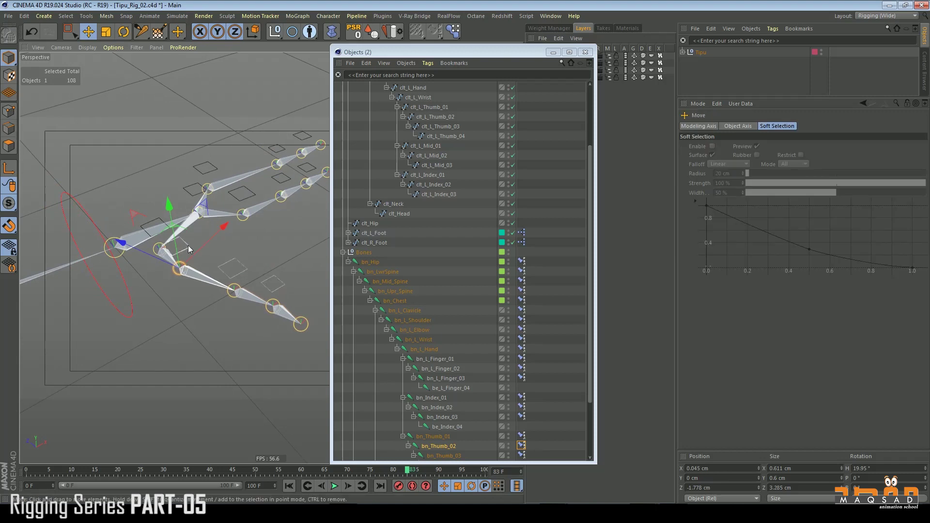
{"action": "left_click", "coordinate": [187, 248]}
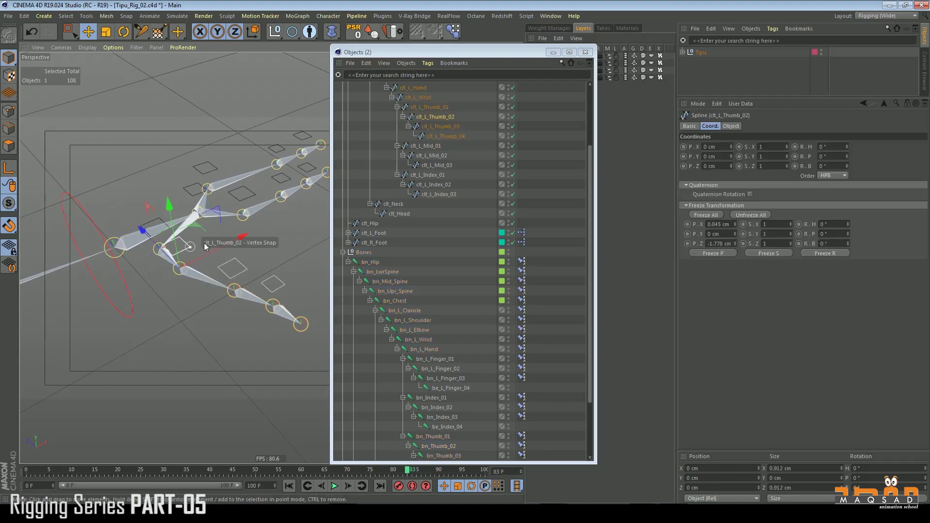
{"action": "left_click", "coordinate": [241, 266]}
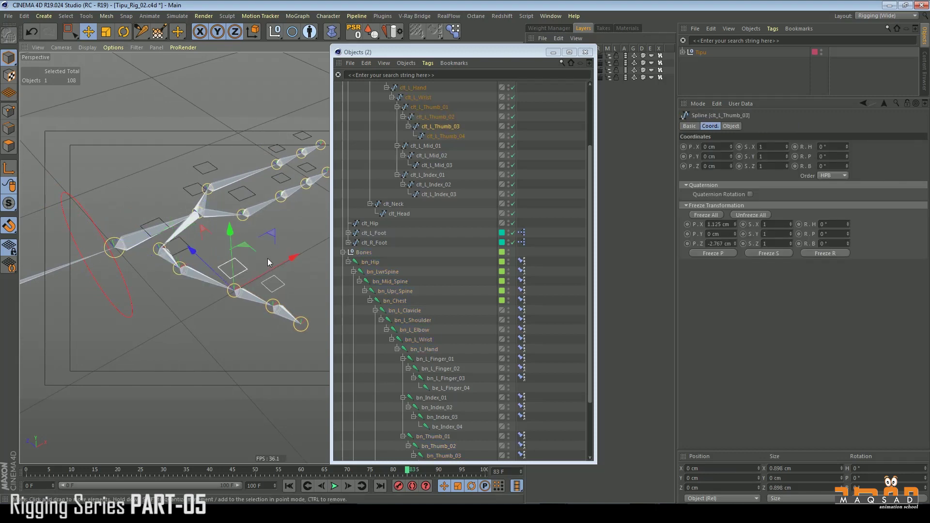
{"action": "left_click", "coordinate": [443, 136]}
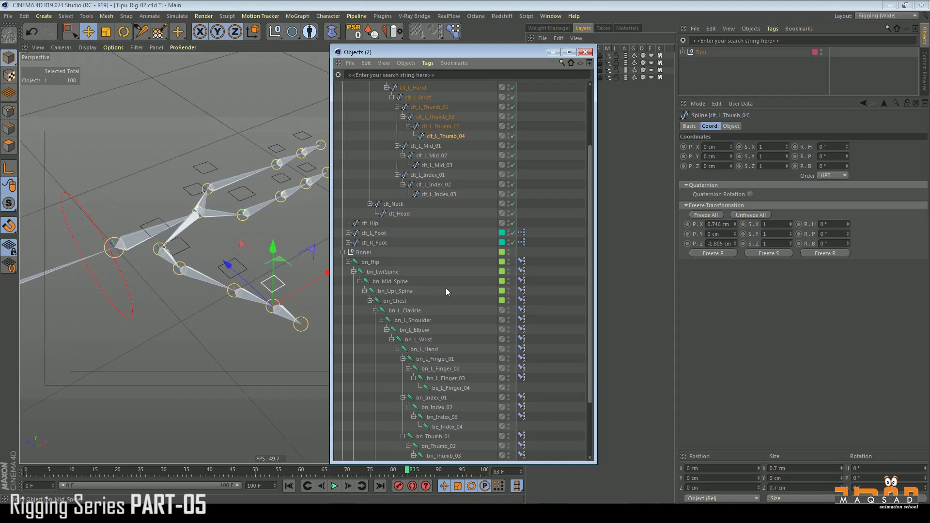
{"action": "scroll", "coordinate": [585, 336], "scroll_direction": "down", "scroll_amount": 4}
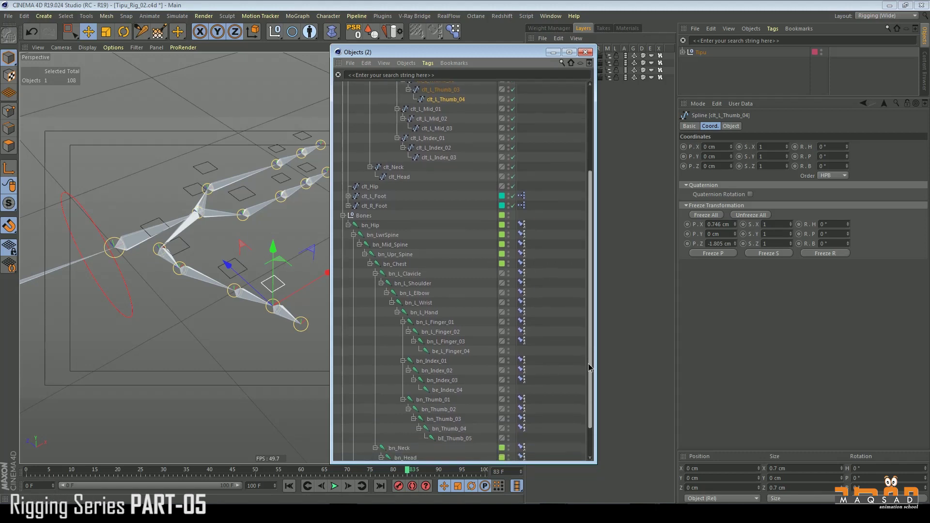
{"action": "left_click", "coordinate": [454, 439]}
{"action": "left_click", "coordinate": [451, 429]}
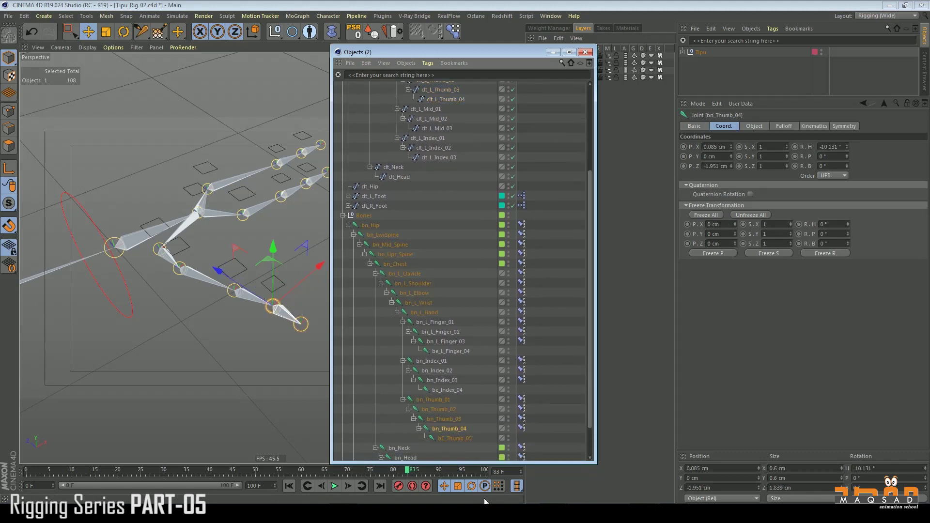
{"action": "left_click", "coordinate": [446, 409]}
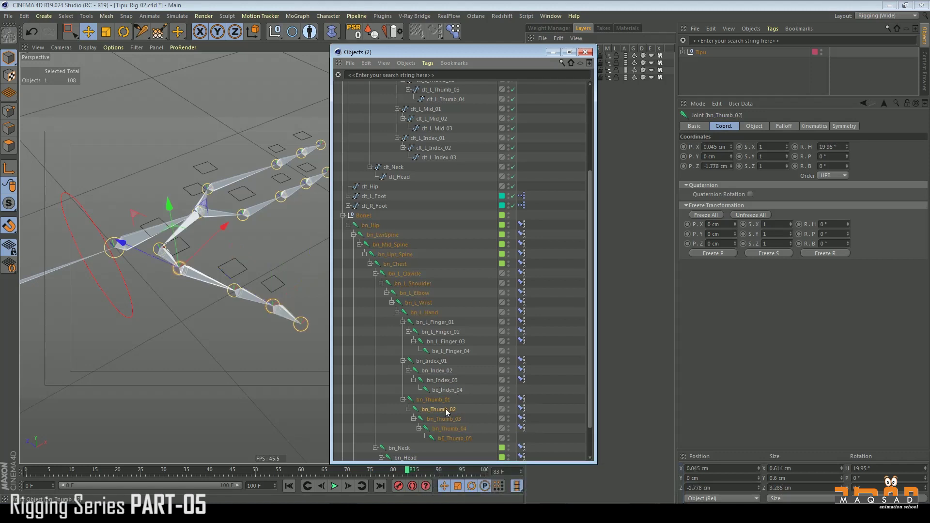
Freeze all transformations of the bn_Thumb_02 and bn_Thumb_01 joints
{"action": "right_click", "coordinate": [847, 145]}
{"action": "key", "text": "ctrl+z"}
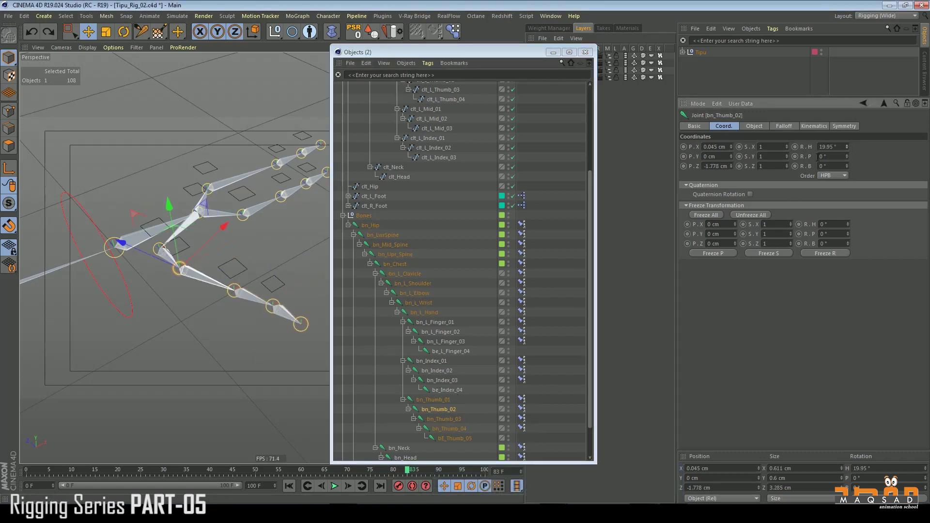
{"action": "left_click", "coordinate": [707, 214]}
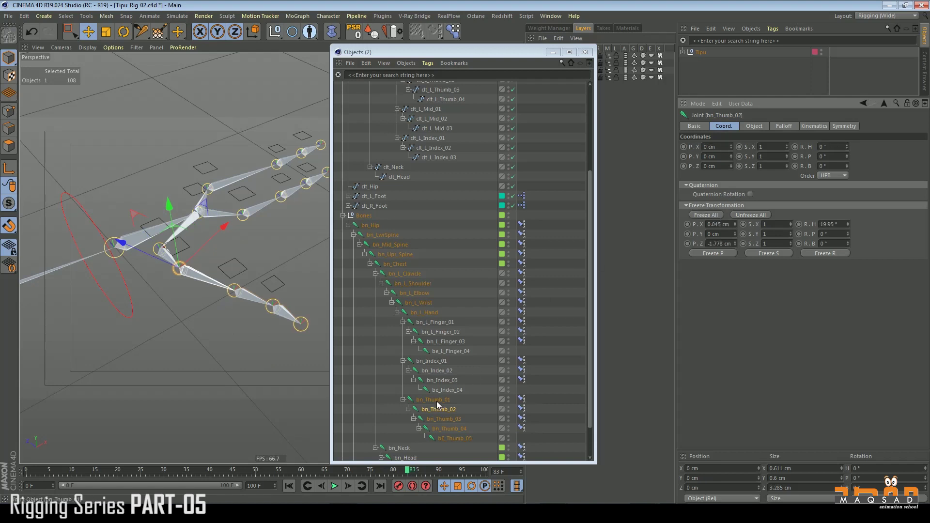
{"action": "middle_click", "coordinate": [437, 399]}
{"action": "left_click", "coordinate": [713, 215]}
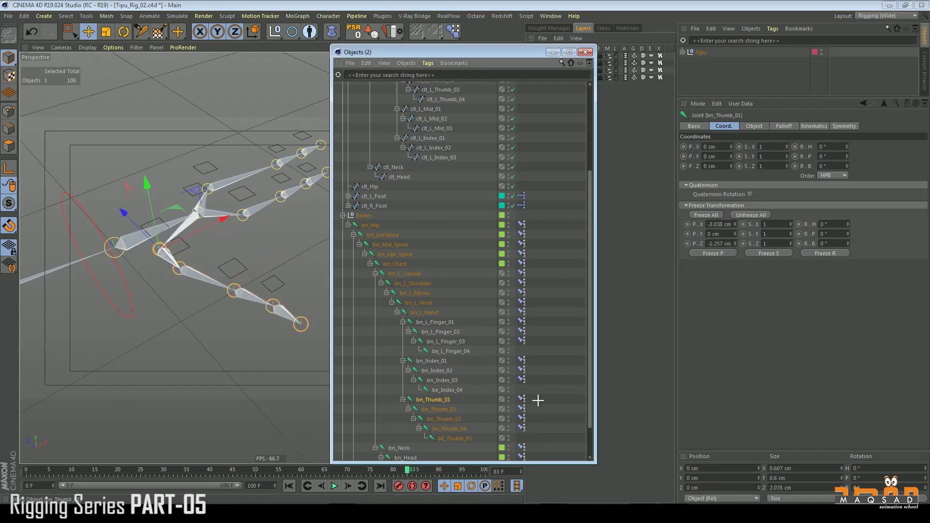
Try clt_L_Thumb_02 as the PSR target of the frozen bn_Thumb_02 joint, and undo the assignment
{"action": "left_click", "coordinate": [521, 410]}
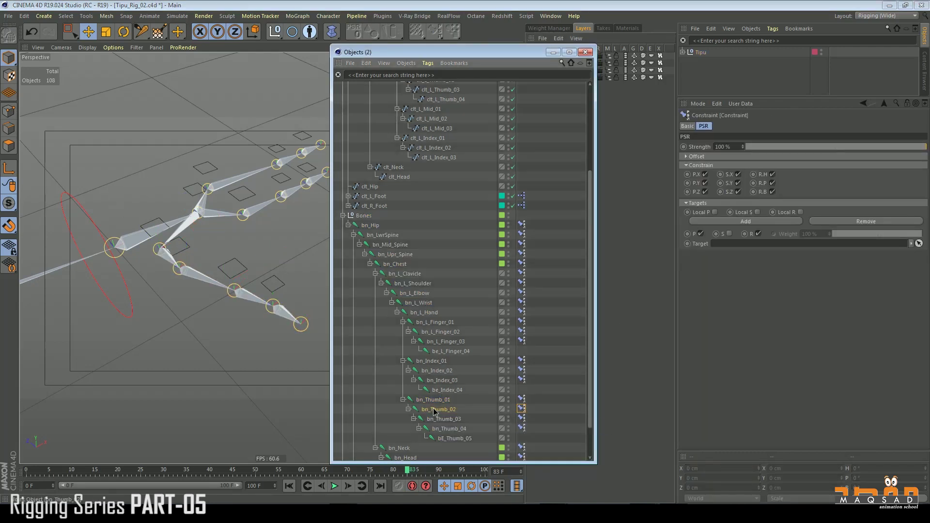
{"action": "left_click", "coordinate": [526, 407]}
{"action": "left_click", "coordinate": [522, 409]}
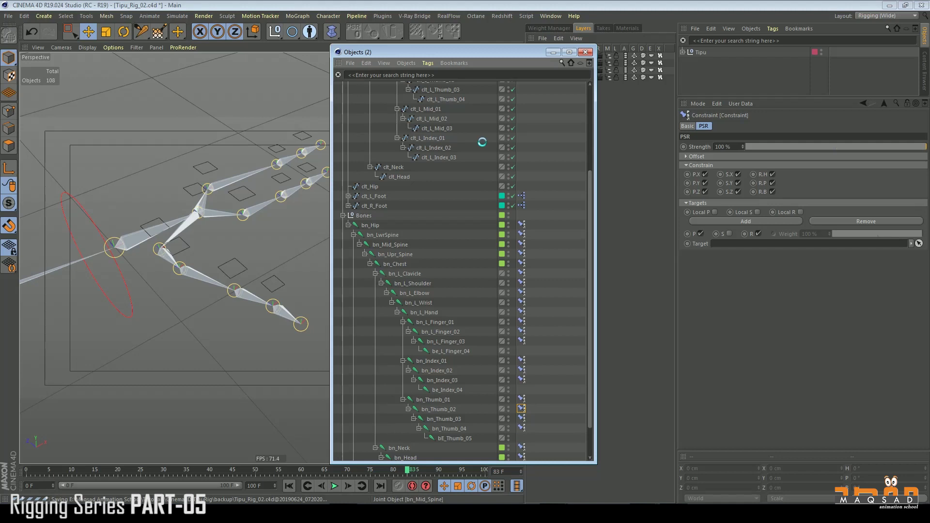
{"action": "scroll", "coordinate": [584, 165], "scroll_direction": "up", "scroll_amount": 2}
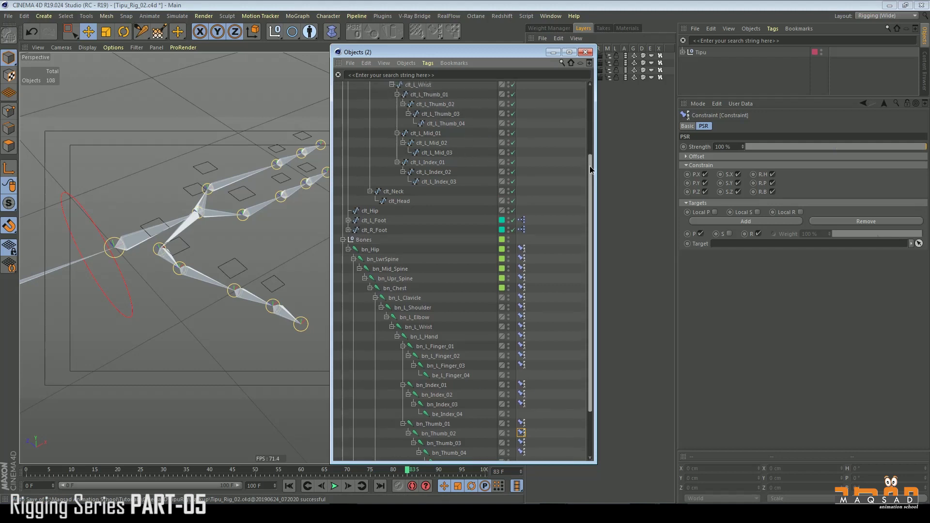
{"action": "left_click_drag", "start_coordinate": [435, 105], "coordinate": [716, 246]}
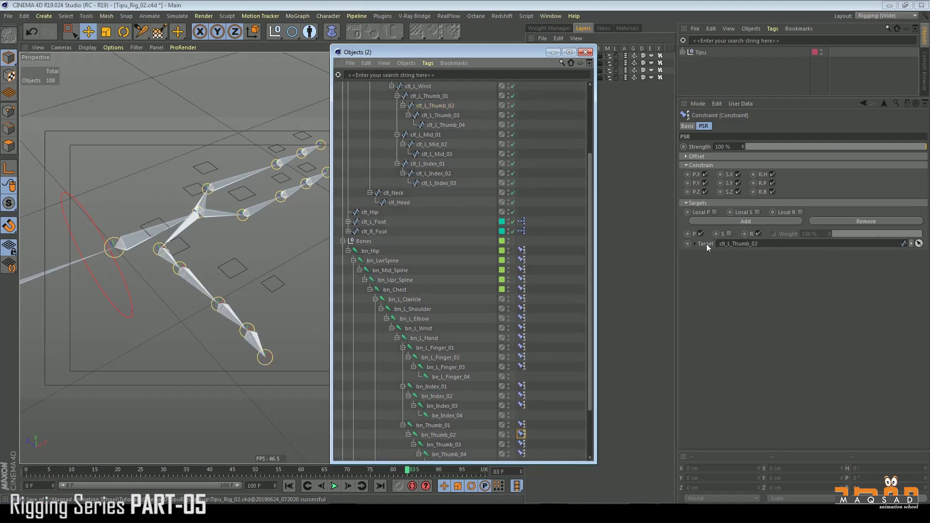
{"action": "key", "text": "ctrl+z"}
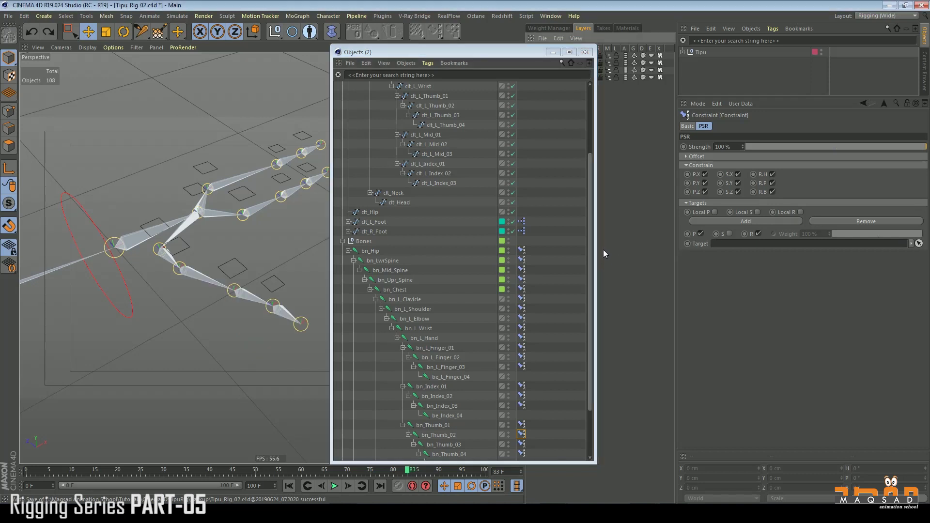
Compare the coordinates of the clt_L_Thumb_02 controller with those of the bn_Index_02 and thumb joints
{"action": "left_click", "coordinate": [186, 250]}
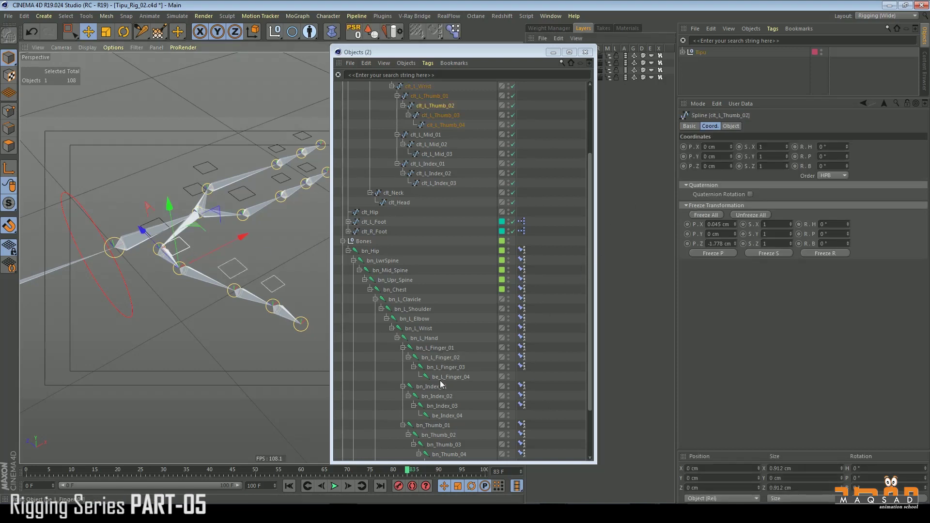
{"action": "left_click", "coordinate": [443, 396]}
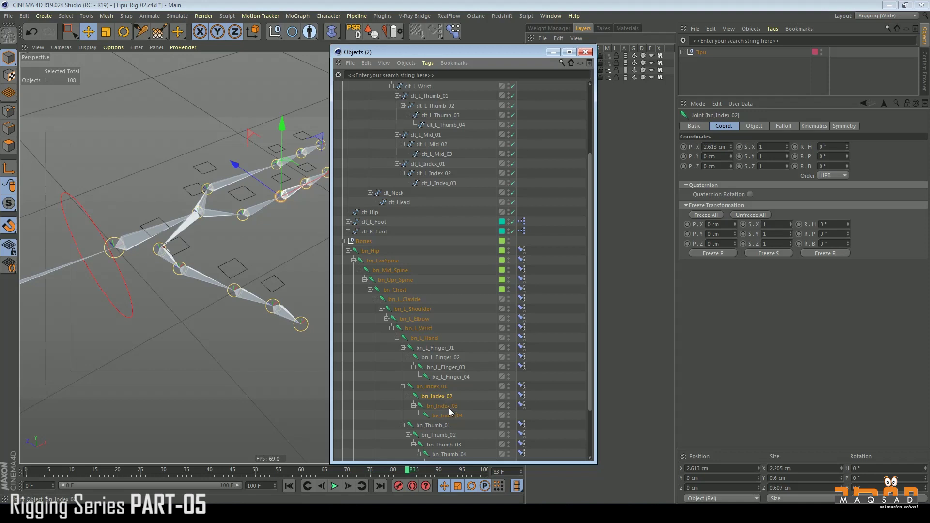
{"action": "left_click", "coordinate": [451, 425]}
{"action": "left_click", "coordinate": [438, 434]}
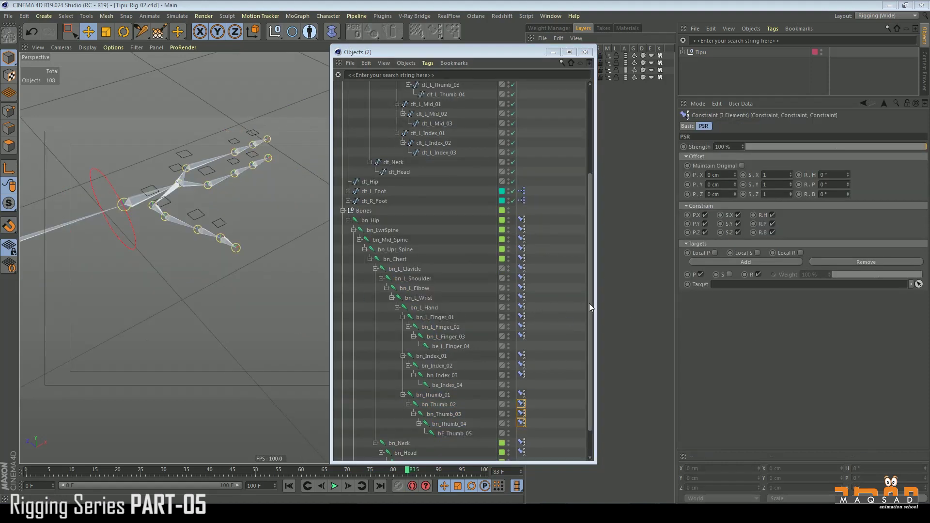
Set clt_L_Thumb_02 as the target of the PSR constraint on bn_Thumb_02
{"action": "left_click", "coordinate": [531, 404]}
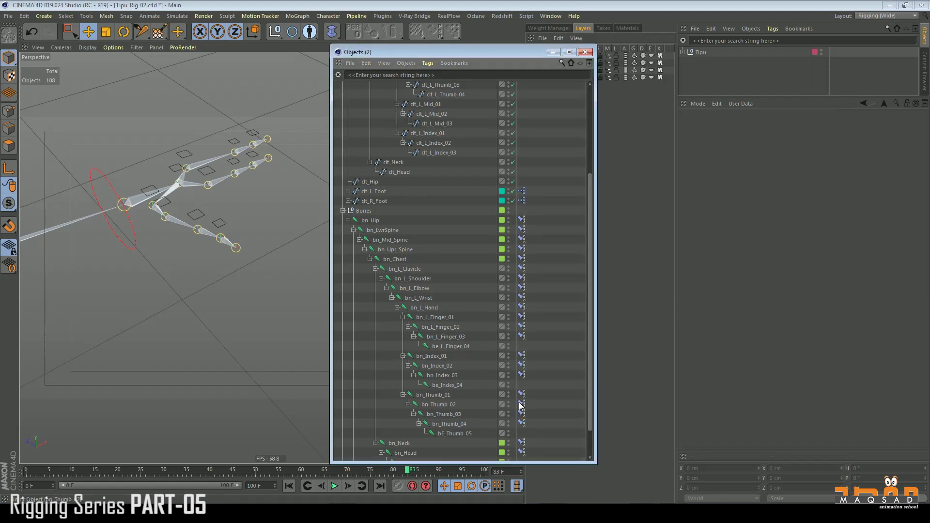
{"action": "left_click_drag", "start_coordinate": [591, 211], "coordinate": [588, 189]}
{"action": "left_click_drag", "start_coordinate": [438, 108], "coordinate": [761, 289]}
Set clt_L_Thumb_03 as the target of the PSR constraint on bn_Thumb_03
{"action": "left_click_drag", "start_coordinate": [590, 225], "coordinate": [590, 234]}
{"action": "left_click", "coordinate": [522, 431]}
{"action": "left_click_drag", "start_coordinate": [590, 333], "coordinate": [589, 297]}
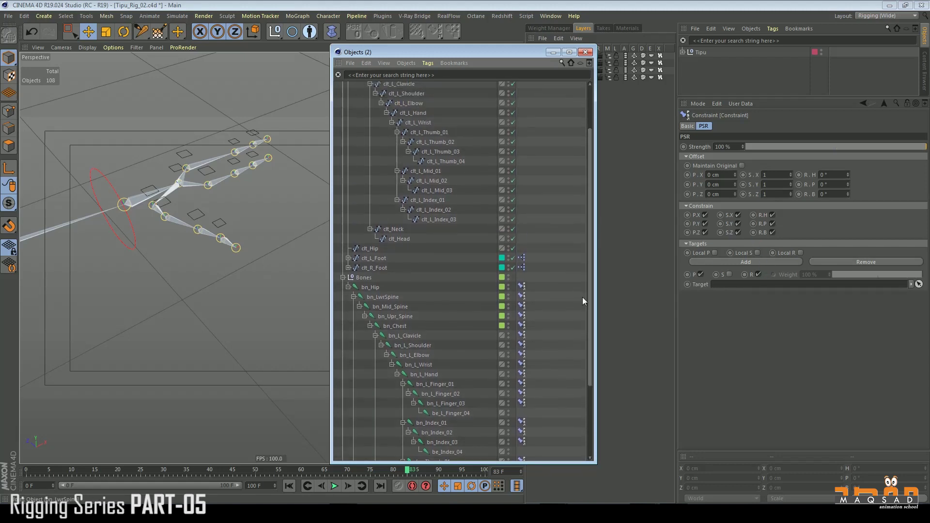
{"action": "left_click_drag", "start_coordinate": [435, 152], "coordinate": [731, 286]}
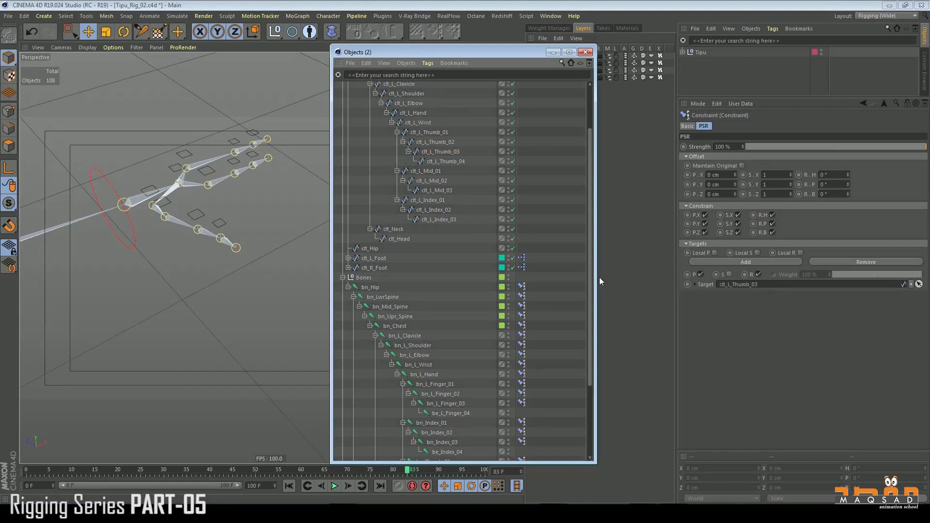
Set clt_L_Thumb_04 as the PSR target of bn_Thumb_04, and close the floating Objects window
{"action": "scroll", "coordinate": [590, 277], "scroll_direction": "down", "scroll_amount": 3}
{"action": "left_click", "coordinate": [521, 439]}
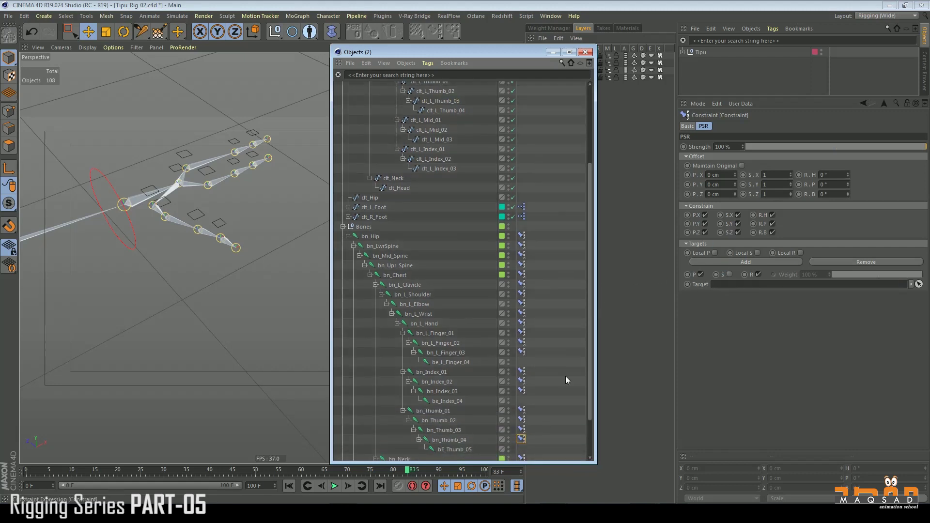
{"action": "scroll", "coordinate": [588, 296], "scroll_direction": "up", "scroll_amount": 5}
{"action": "left_click_drag", "start_coordinate": [445, 188], "coordinate": [445, 189]}
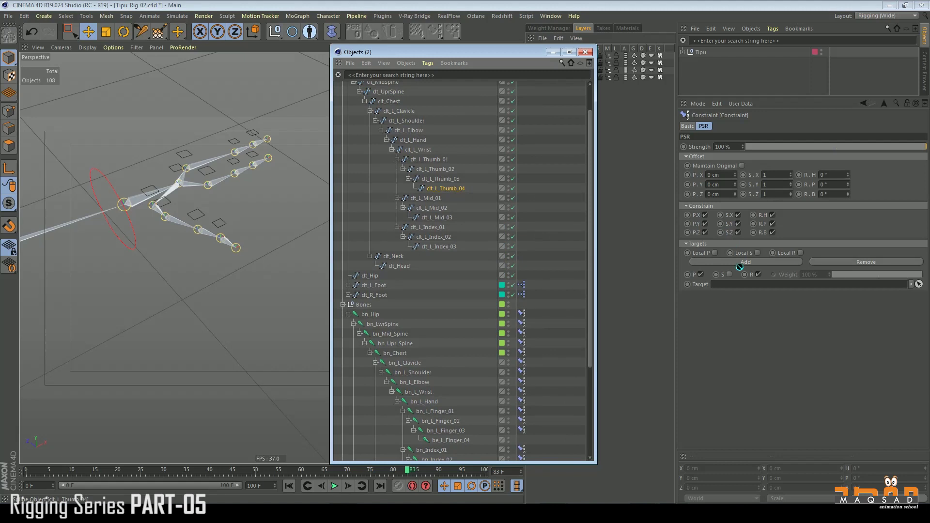
{"action": "left_click_drag", "start_coordinate": [739, 266], "coordinate": [740, 287]}
{"action": "left_click", "coordinate": [586, 51]}
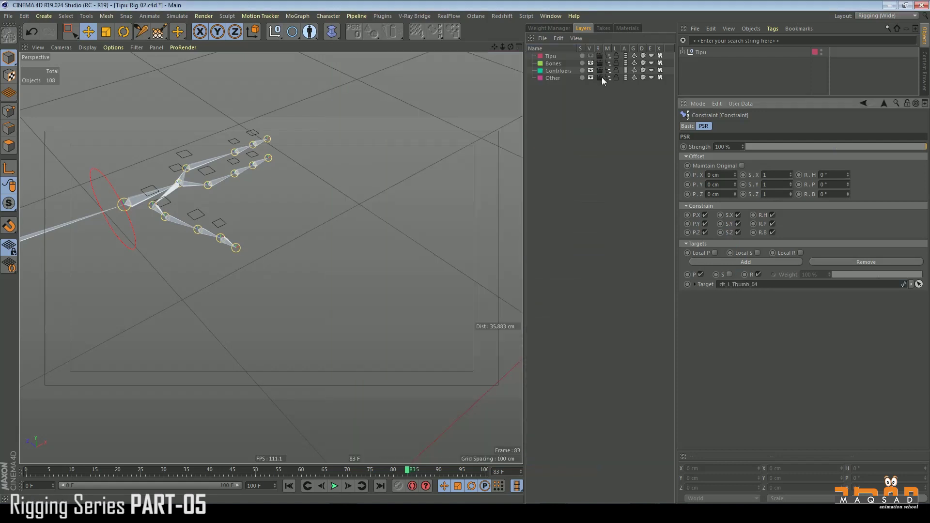
Test the thumb constraints by rotating the clt_L_Thumb_01 controller, and restore its rotation
{"action": "middle_click_drag", "start_coordinate": [330, 199], "coordinate": [296, 201], "text": "alt"}
{"action": "scroll", "coordinate": [283, 234], "scroll_direction": "up", "scroll_amount": 3}
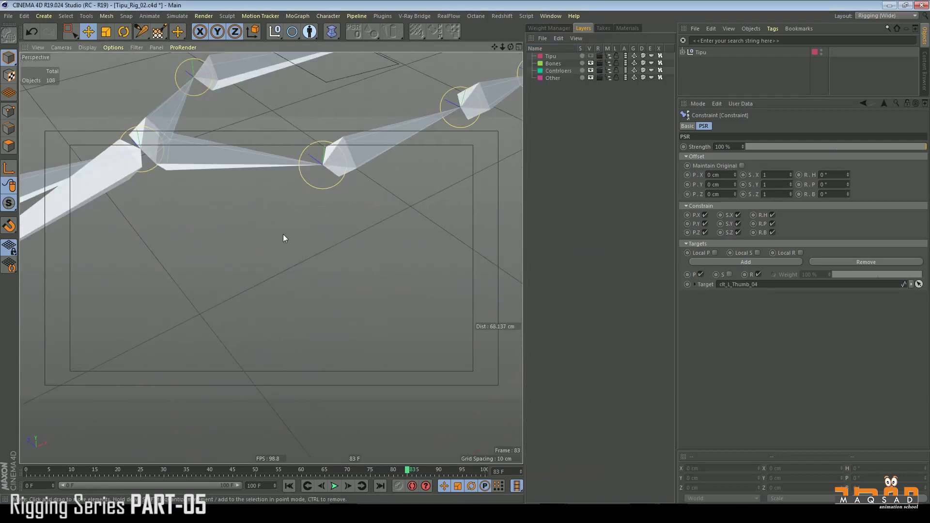
{"action": "scroll", "coordinate": [283, 234], "scroll_direction": "down", "scroll_amount": 4}
{"action": "middle_click_drag", "start_coordinate": [263, 244], "coordinate": [241, 253], "text": "alt"}
{"action": "scroll", "coordinate": [242, 257], "scroll_direction": "up", "scroll_amount": 2}
{"action": "left_click", "coordinate": [246, 261]}
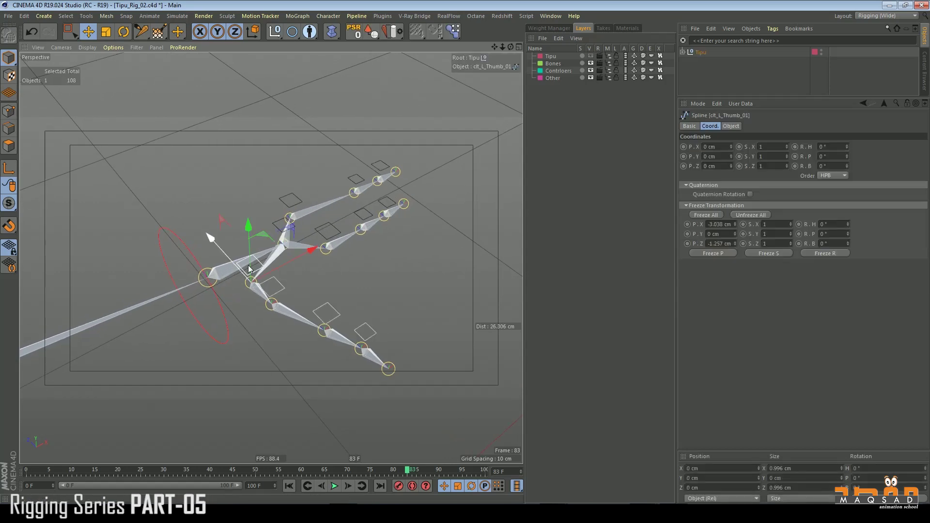
{"action": "key", "text": "r"}
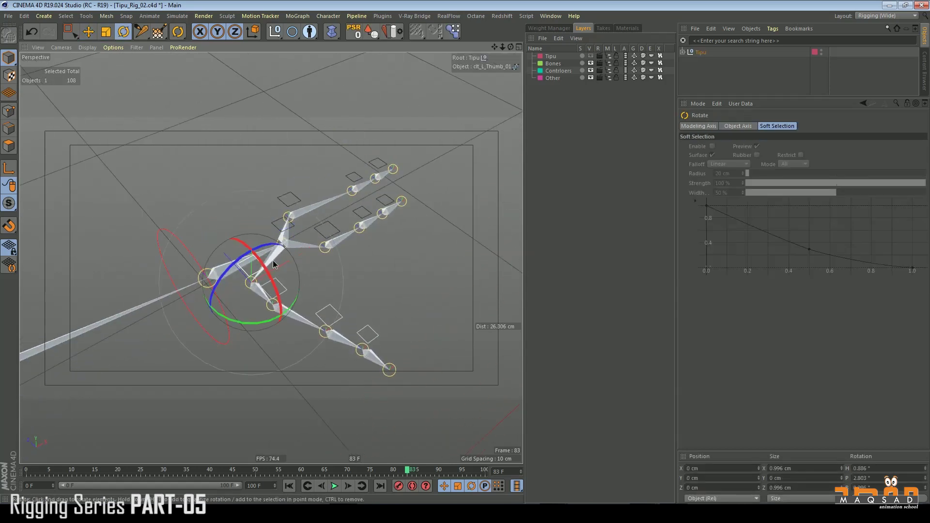
{"action": "key", "text": "e"}
Test-rotate the clt_L_Thumb_02 and clt_L_Thumb_03 controllers, undoing each rotation
{"action": "left_click", "coordinate": [285, 287]}
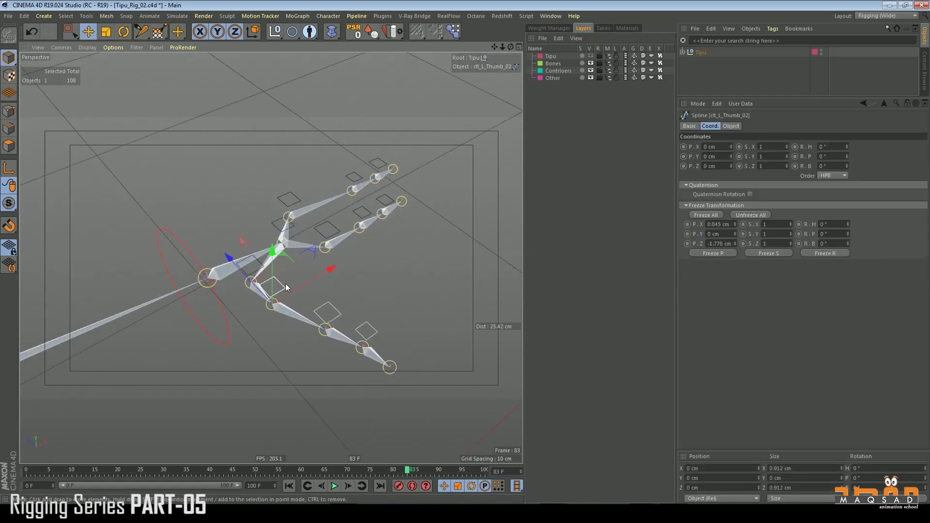
{"action": "key", "text": "t"}
{"action": "key", "text": "r"}
{"action": "mouse_move", "coordinate": [289, 285]}
{"action": "left_mouse_down"}
{"action": "mouse_move", "coordinate": [324, 299]}
{"action": "mouse_move", "coordinate": [305, 282]}
{"action": "left_mouse_up"}
{"action": "key", "text": "ctrl+z"}
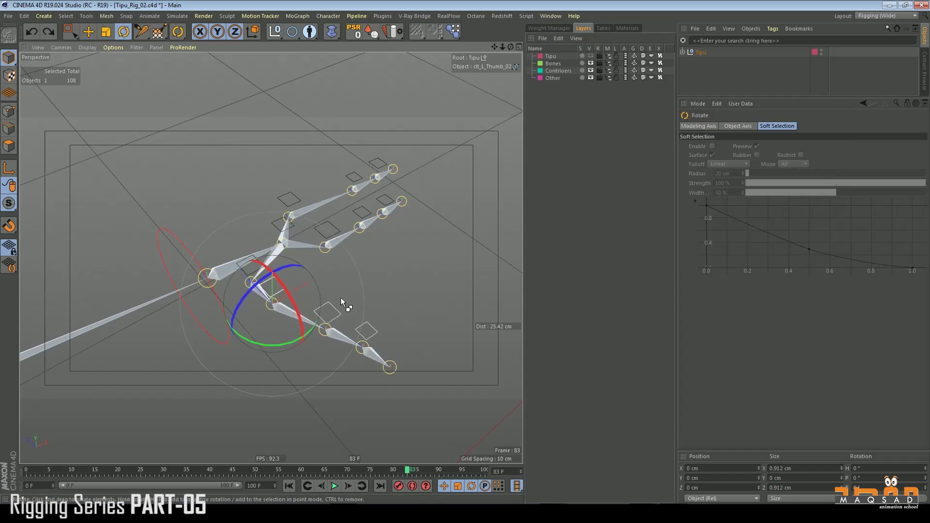
{"action": "key", "text": "e"}
{"action": "left_click", "coordinate": [338, 311]}
{"action": "key", "text": "t"}
{"action": "key", "text": "r"}
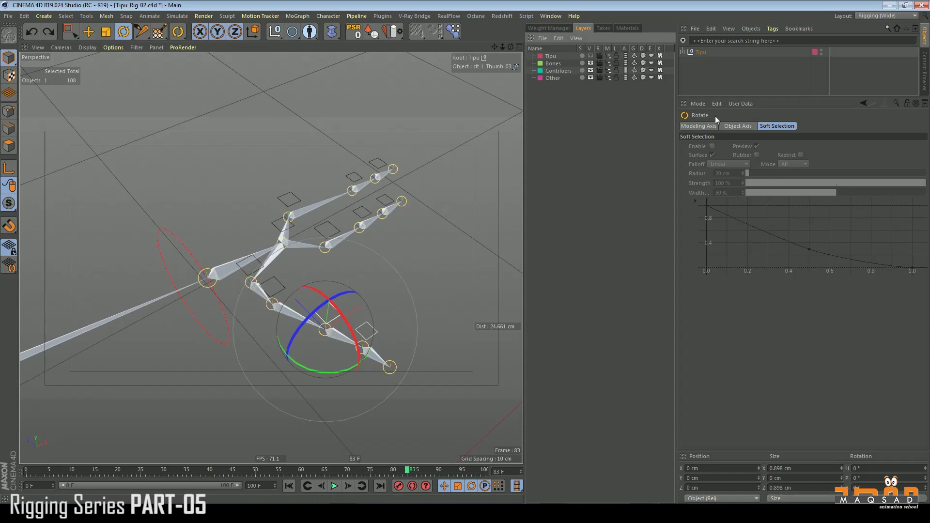
Examine the Controlers hierarchy under Tipu, including the contents of clt_L_Foot and clt_R_Foot
{"action": "left_click", "coordinate": [682, 52]}
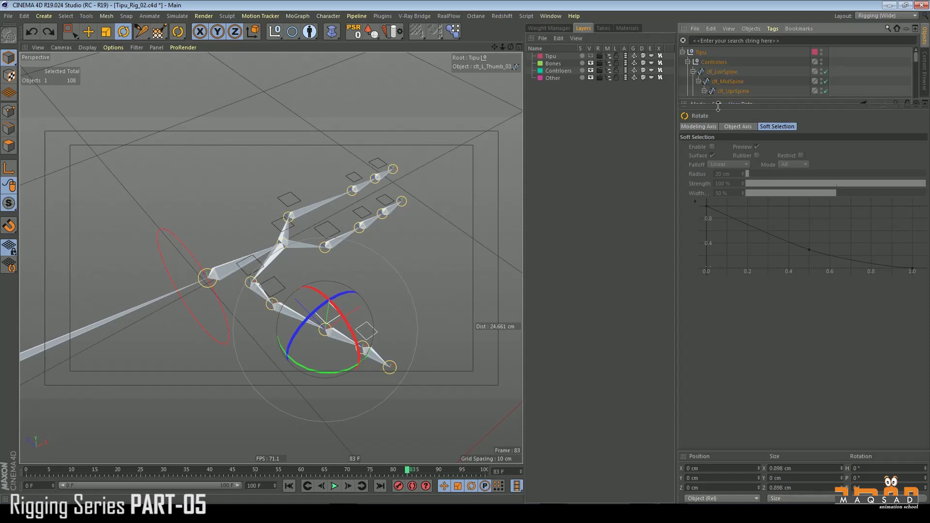
{"action": "left_click_drag", "start_coordinate": [718, 103], "coordinate": [718, 317]}
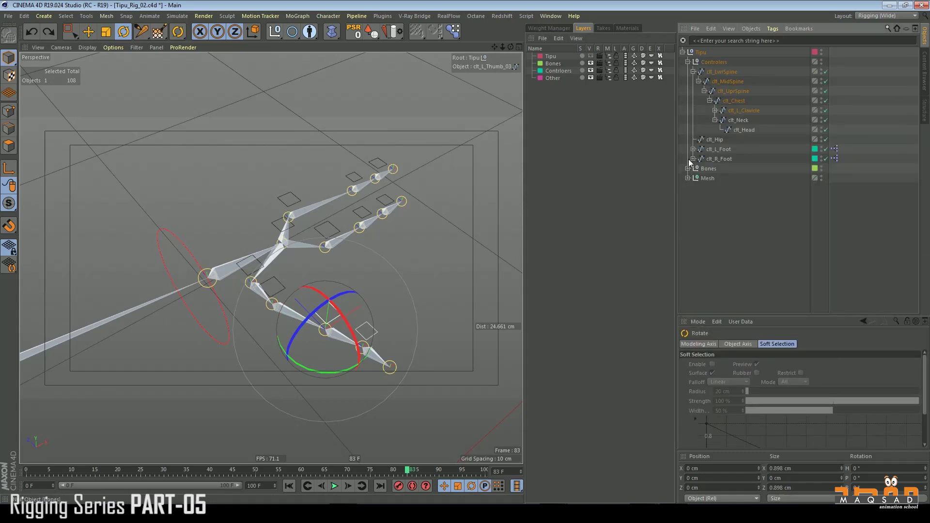
{"action": "left_click", "coordinate": [687, 62]}
{"action": "middle_click", "coordinate": [705, 63]}
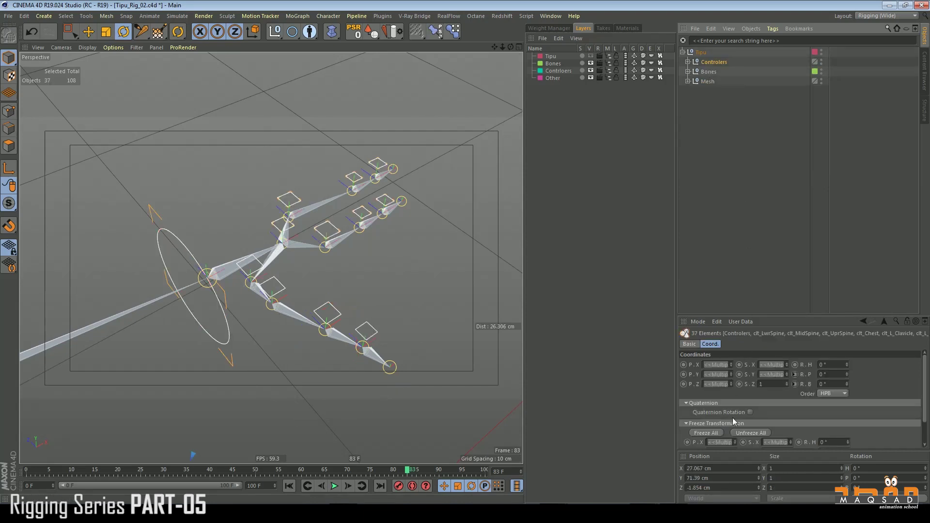
{"action": "left_click", "coordinate": [688, 62]}
{"action": "key", "text": "ctrl+shift+a"}
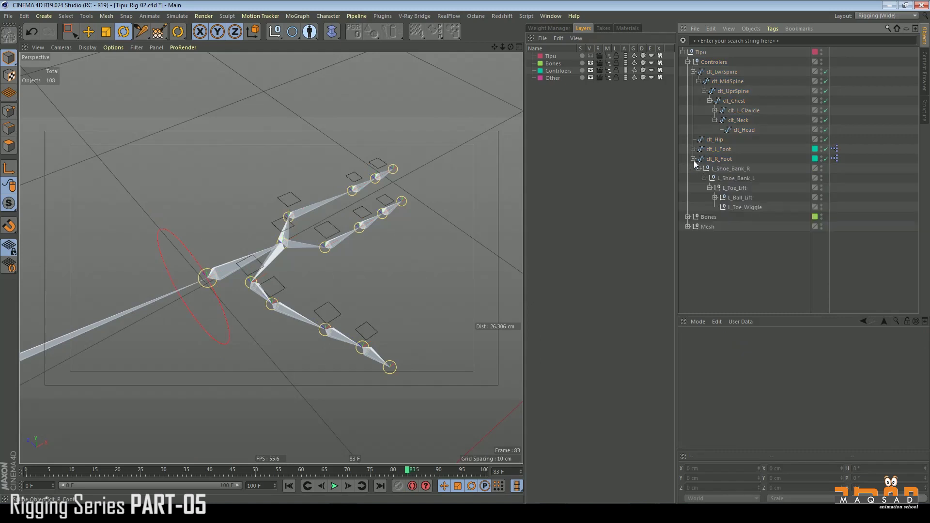
{"action": "left_click", "coordinate": [694, 149]}
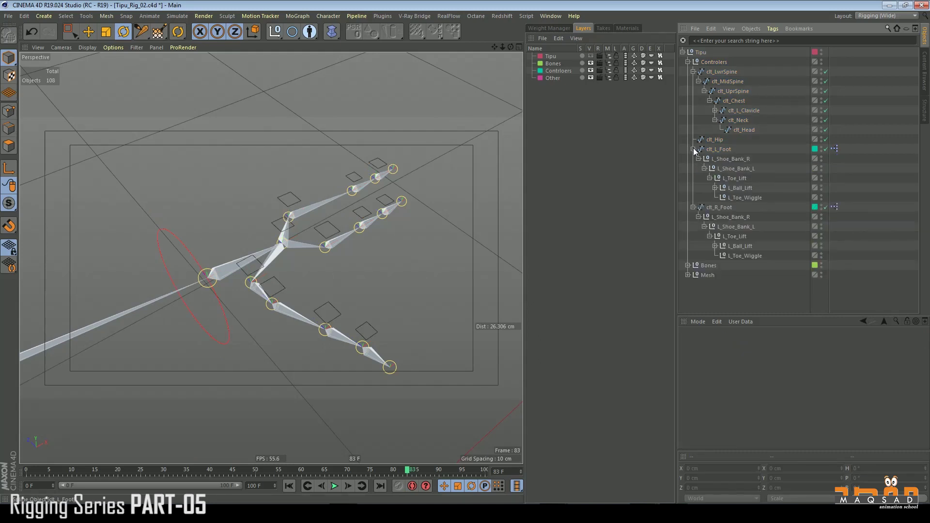
{"action": "left_click", "coordinate": [693, 149]}
Freeze all transformations of the Controlers null together with all its child controllers, and clear the selection
{"action": "left_click", "coordinate": [687, 62]}
{"action": "left_click", "coordinate": [712, 62]}
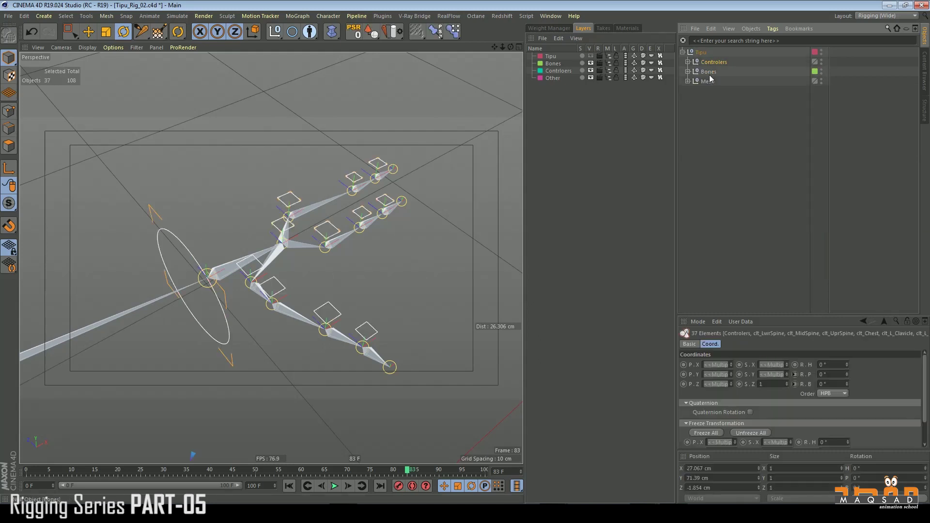
{"action": "left_click", "coordinate": [710, 432]}
{"action": "left_click", "coordinate": [713, 152]}
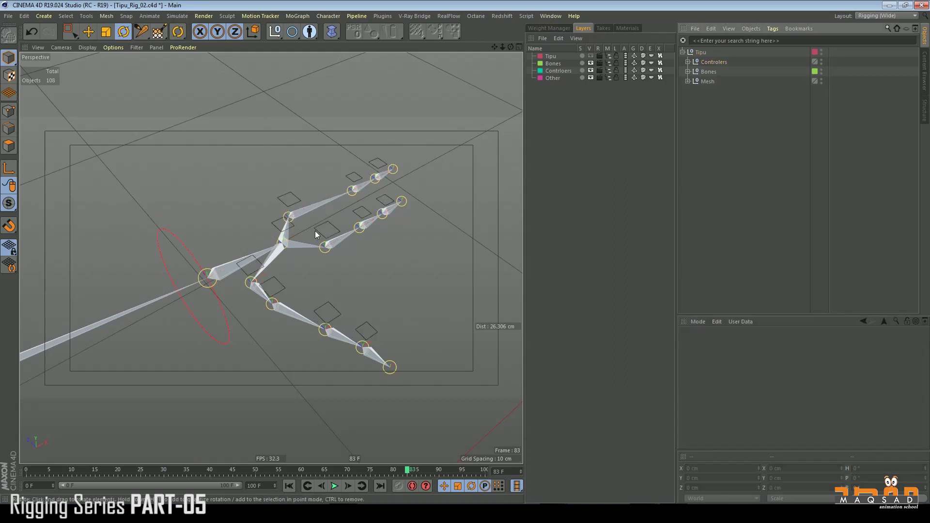
Test the thumb chain by moving clt_L_Thumb_01 away from the hand, and reset its PSR
{"action": "left_click", "coordinate": [266, 269]}
{"action": "key", "text": "e"}
{"action": "left_click_drag", "start_coordinate": [266, 269], "coordinate": [388, 339]}
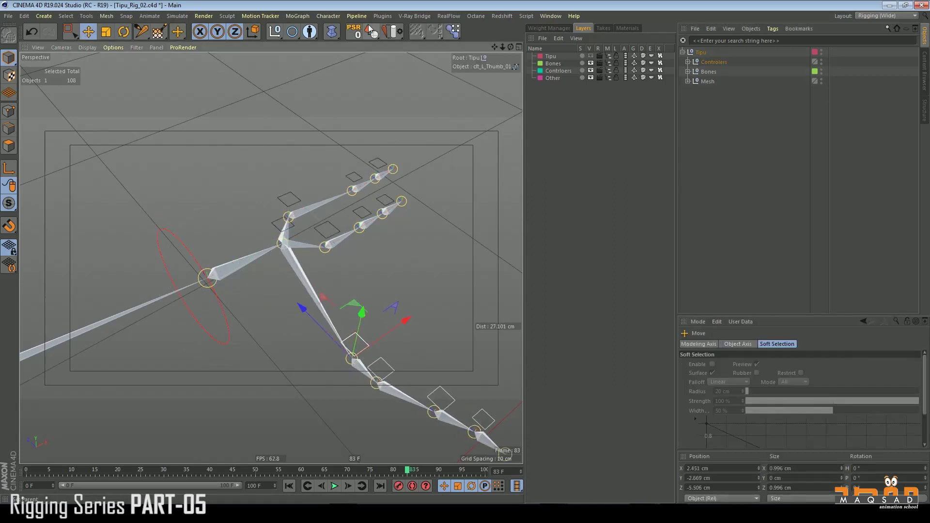
{"action": "left_click", "coordinate": [355, 32]}
Move clt_L_Thumb_03 away from the thumb to test its constraint, and reset its PSR
{"action": "left_click_drag", "start_coordinate": [345, 194], "coordinate": [341, 157], "text": "alt"}
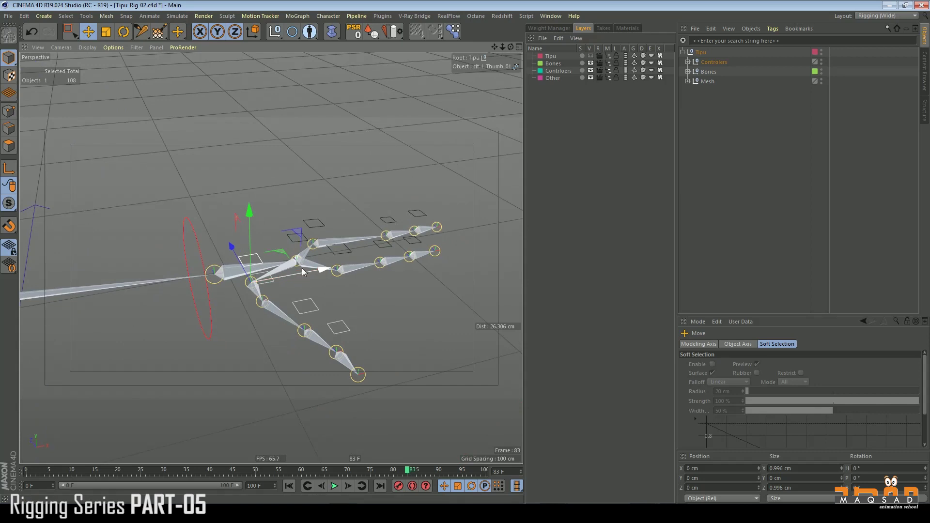
{"action": "left_click", "coordinate": [305, 306]}
{"action": "left_click_drag", "start_coordinate": [305, 306], "coordinate": [370, 368]}
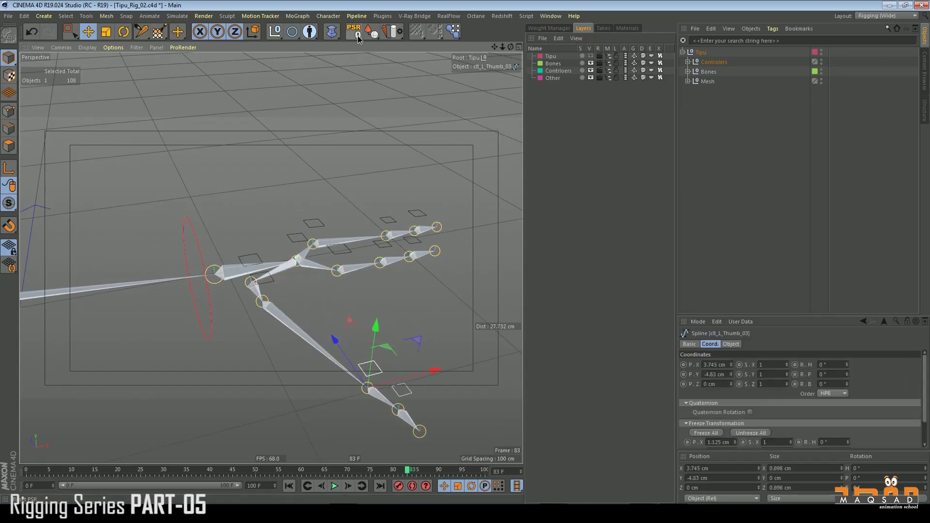
{"action": "left_click", "coordinate": [356, 32]}
Test-rotate the clt_L_Wrist controller to check how the hand bones follow, and undo the rotation
{"action": "left_click_drag", "start_coordinate": [359, 266], "coordinate": [313, 254], "text": "alt"}
{"action": "scroll", "coordinate": [300, 205], "scroll_direction": "up", "scroll_amount": 2}
{"action": "left_click", "coordinate": [299, 202]}
{"action": "left_click_drag", "start_coordinate": [299, 203], "coordinate": [338, 205], "text": "alt"}
{"action": "key", "text": "r"}
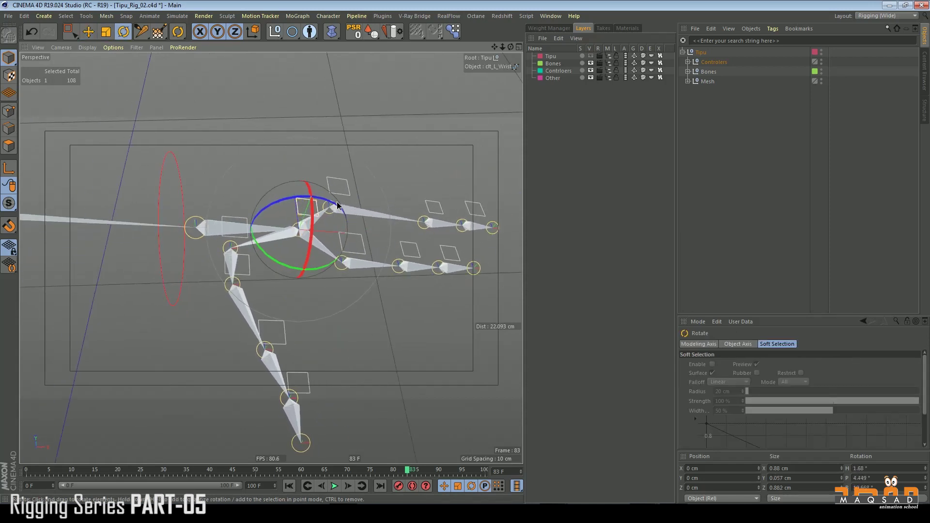
{"action": "key", "text": "ctrl+z"}
Select the bn_L_Hand and bn_Thumb_01 bones in the viewport to examine how the thumb connects to the hand
{"action": "key", "text": "e"}
{"action": "scroll", "coordinate": [251, 247], "scroll_direction": "up", "scroll_amount": 2}
{"action": "left_click", "coordinate": [264, 239]}
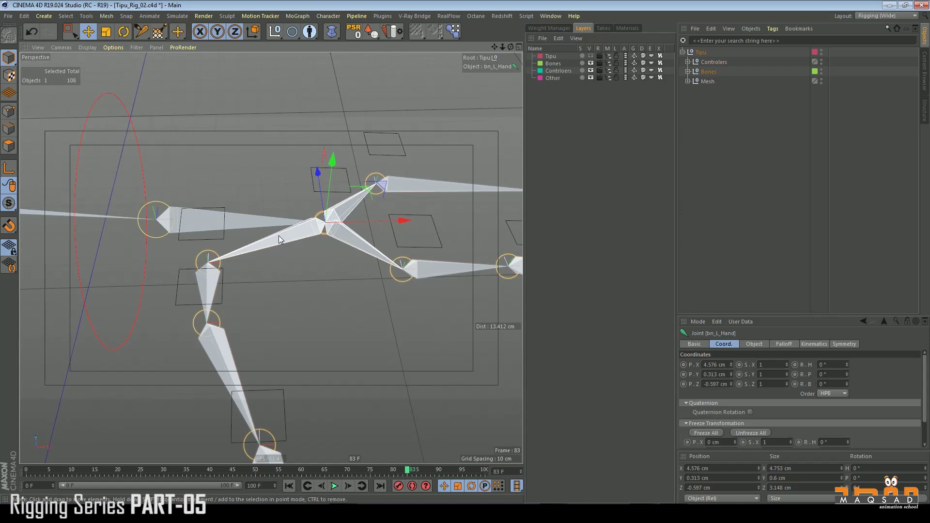
{"action": "scroll", "coordinate": [272, 242], "scroll_direction": "up", "scroll_amount": 3}
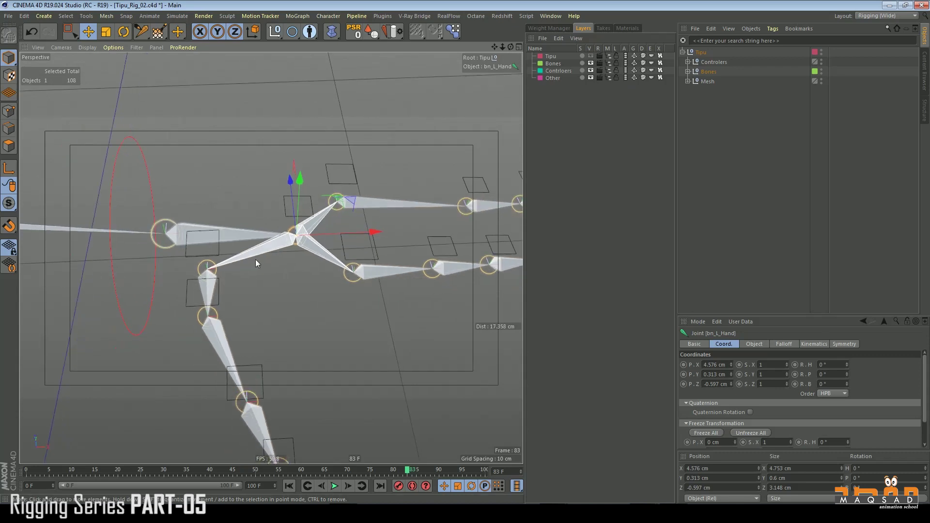
{"action": "left_click", "coordinate": [209, 280]}
Expand the whole Bones hierarchy, fold the finger, index and thumb chains under bn_L_Hand, and select bn_Thumb_01
{"action": "left_click", "coordinate": [688, 71]}
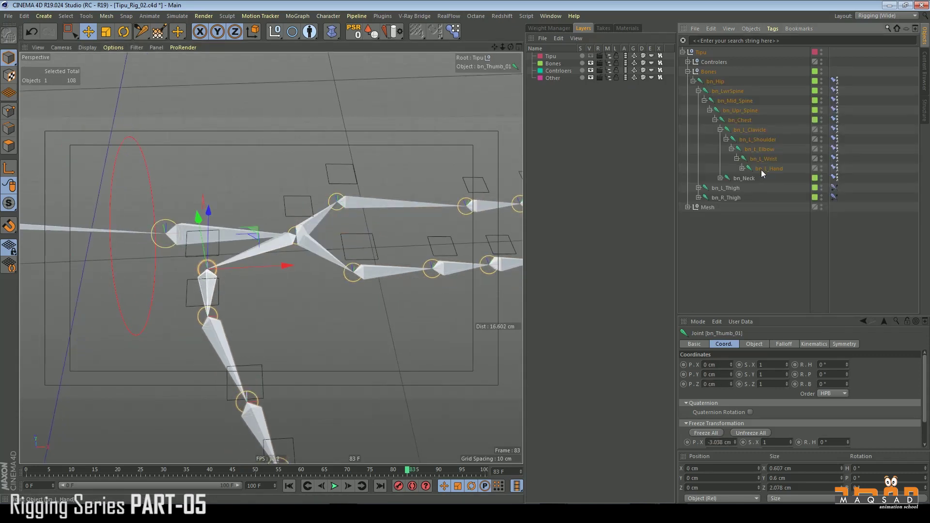
{"action": "left_click", "coordinate": [705, 100]}
{"action": "left_click", "coordinate": [701, 94]}
{"action": "left_click", "coordinate": [699, 91]}
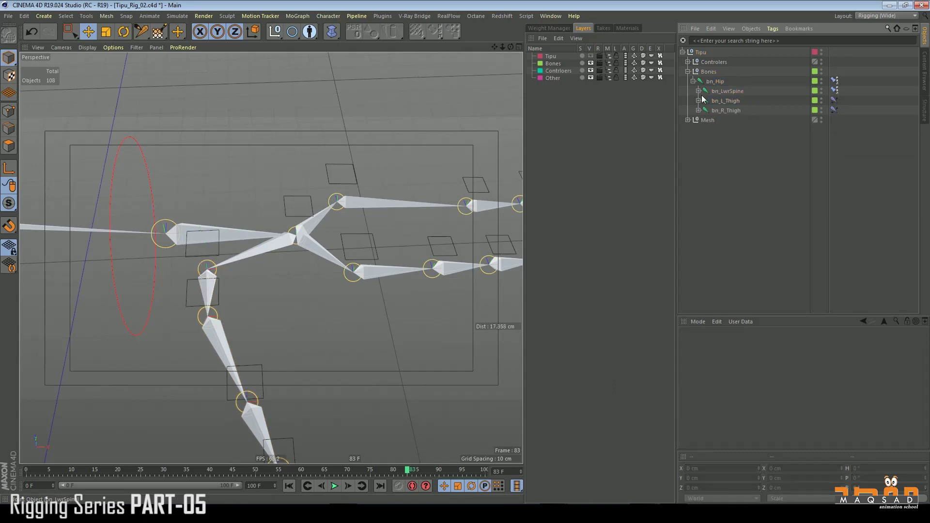
{"action": "left_click", "coordinate": [720, 110]}
{"action": "left_click", "coordinate": [721, 100]}
{"action": "left_click", "coordinate": [723, 92]}
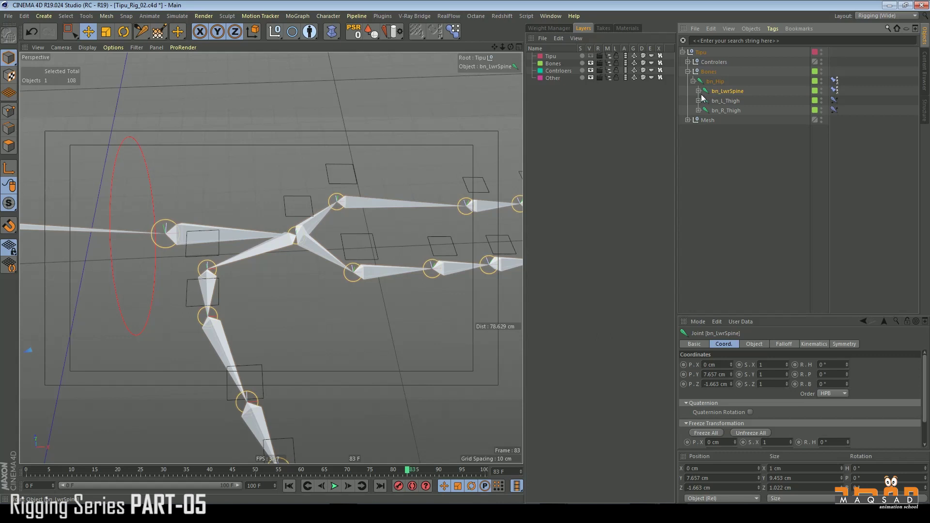
{"action": "left_click", "coordinate": [698, 90]}
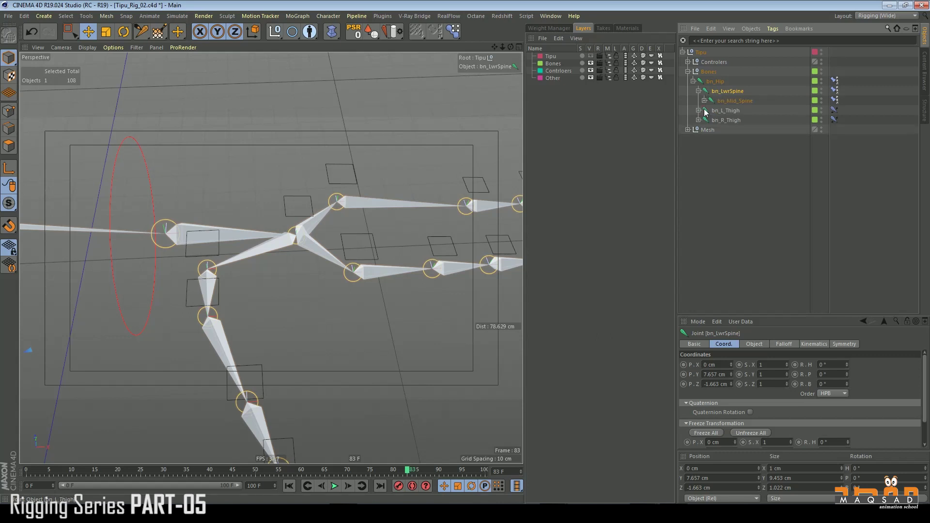
{"action": "left_click", "coordinate": [708, 104]}
{"action": "left_click", "coordinate": [705, 101], "text": "ctrl"}
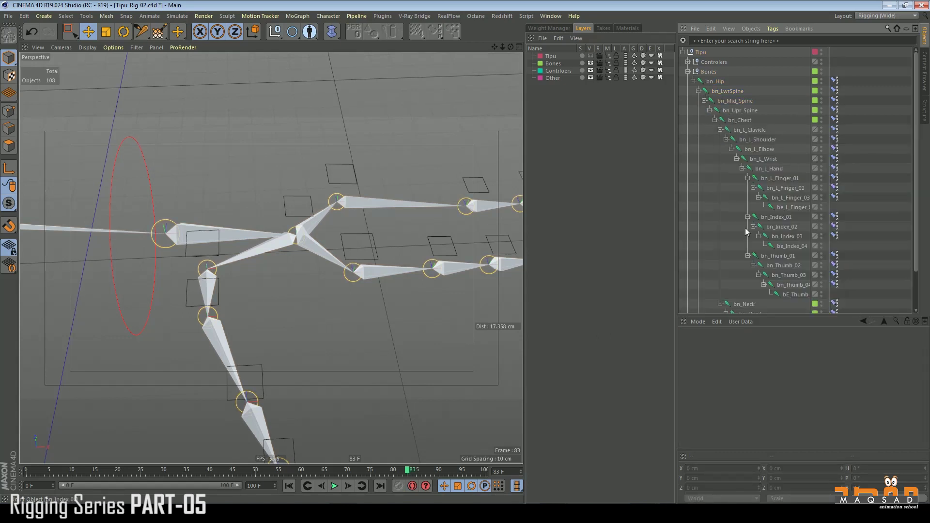
{"action": "left_click", "coordinate": [747, 178]}
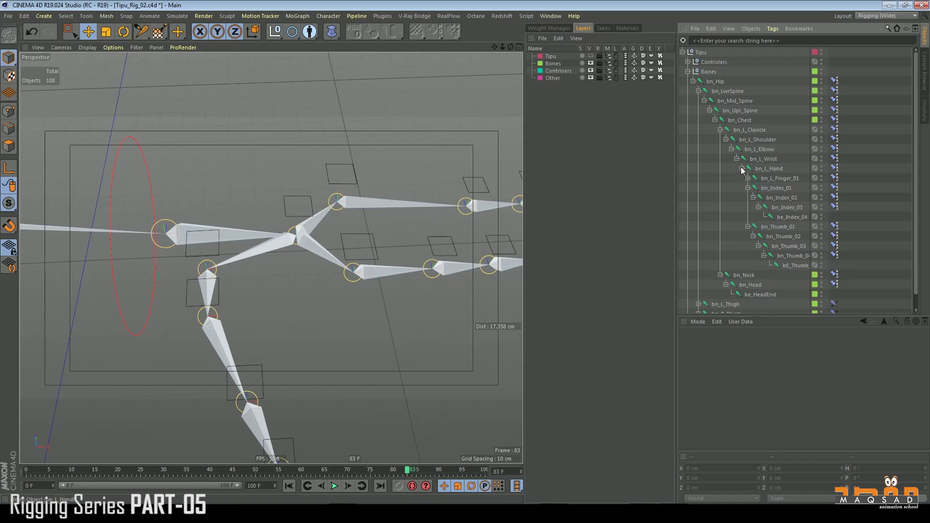
{"action": "left_click", "coordinate": [742, 168]}
{"action": "left_click", "coordinate": [741, 168]}
{"action": "left_click", "coordinate": [748, 188]}
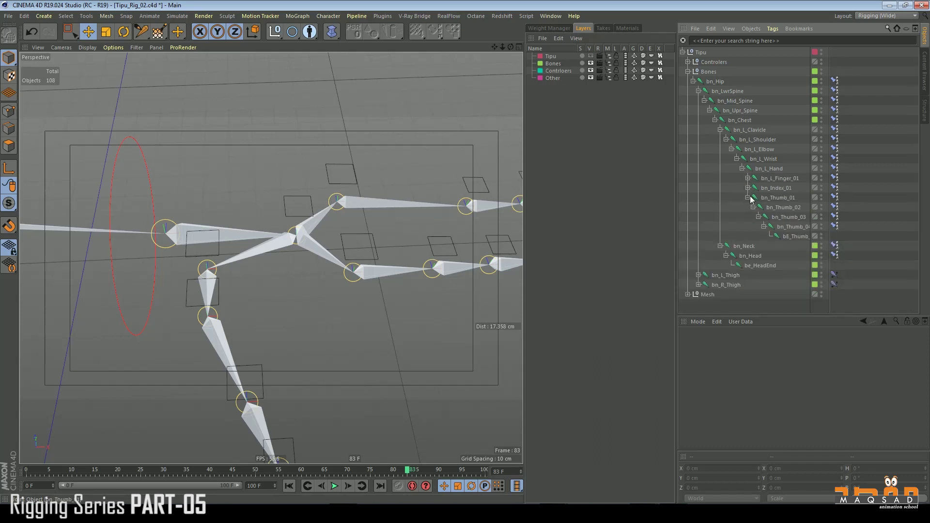
{"action": "left_click", "coordinate": [748, 197]}
{"action": "left_click", "coordinate": [769, 197]}
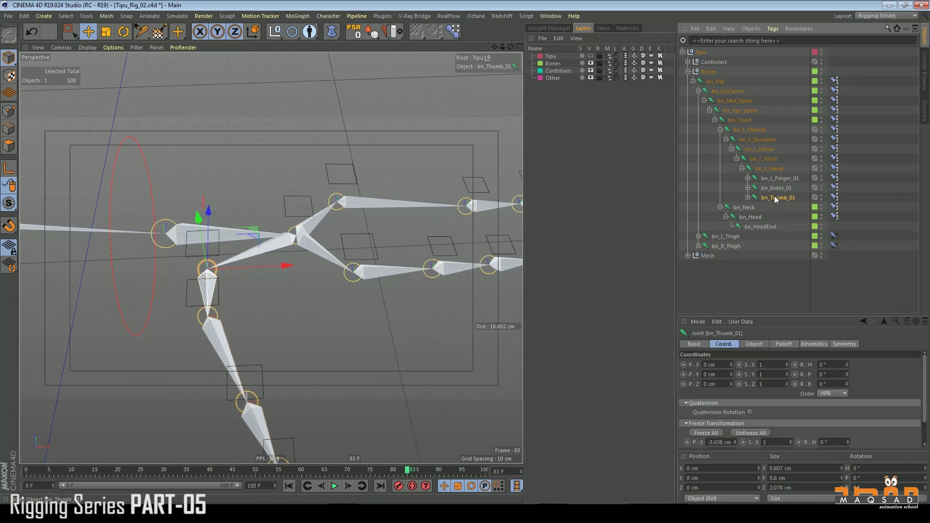
Try grouping bn_Thumb_01 into a null under bn_L_Hand, test-rotate clt_L_Wrist, and undo both the rotation and the grouping
{"action": "key", "text": "alt+g"}
{"action": "scroll", "coordinate": [283, 220], "scroll_direction": "down", "scroll_amount": 3}
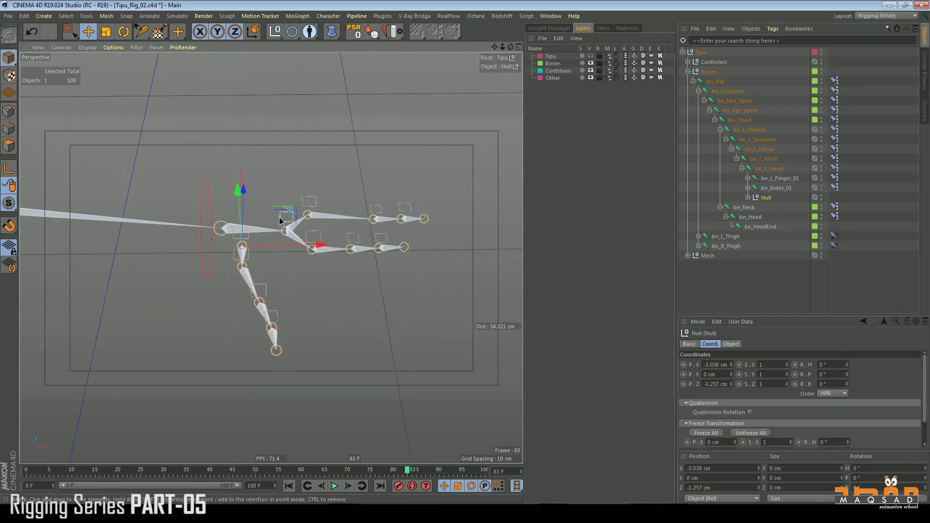
{"action": "left_click", "coordinate": [280, 220]}
{"action": "key", "text": "r"}
{"action": "left_click_drag", "start_coordinate": [280, 221], "coordinate": [343, 224]}
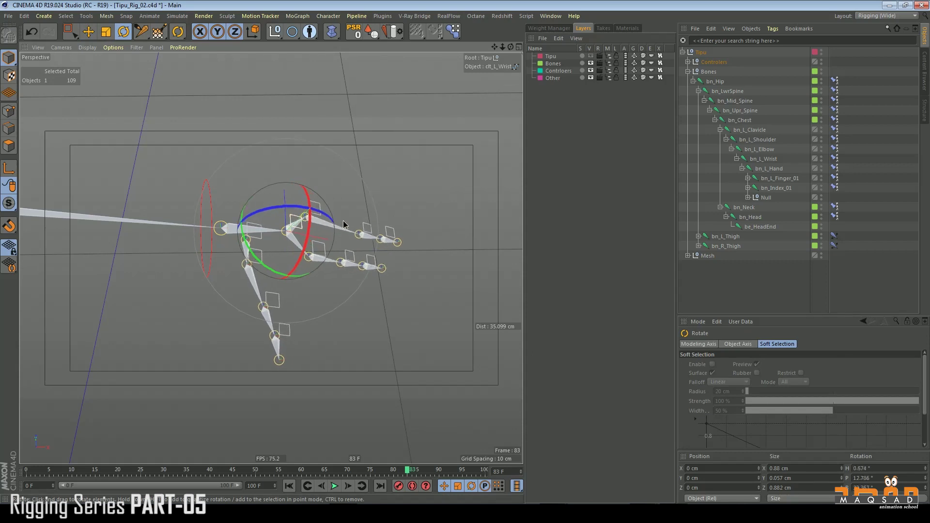
{"action": "key", "text": "ctrl+z"}
{"action": "scroll", "coordinate": [343, 225], "scroll_direction": "up", "scroll_amount": 2}
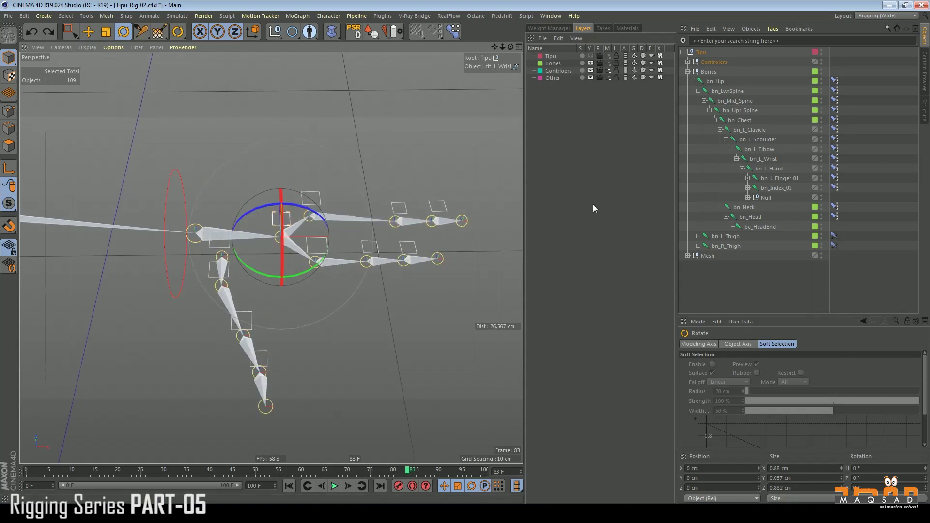
{"action": "left_click", "coordinate": [764, 200]}
{"action": "key", "text": "ctrl+z"}
{"action": "key", "text": "ctrl+z"}
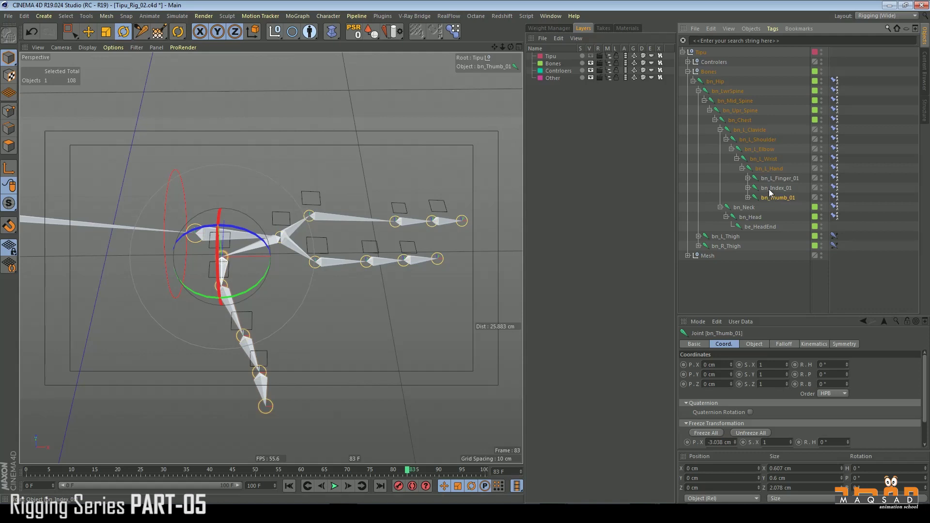
Reparent bn_Thumb_01 from bn_L_Hand to bn_L_Wrist, and fold the bn_L_Hand branch
{"action": "left_click", "coordinate": [768, 169]}
{"action": "left_click_drag", "start_coordinate": [772, 198], "coordinate": [765, 172]}
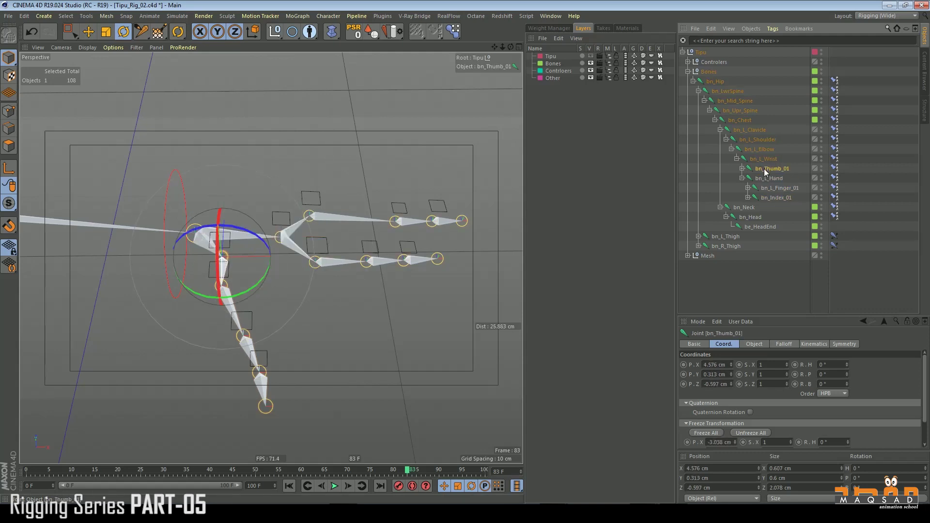
{"action": "left_click", "coordinate": [741, 178]}
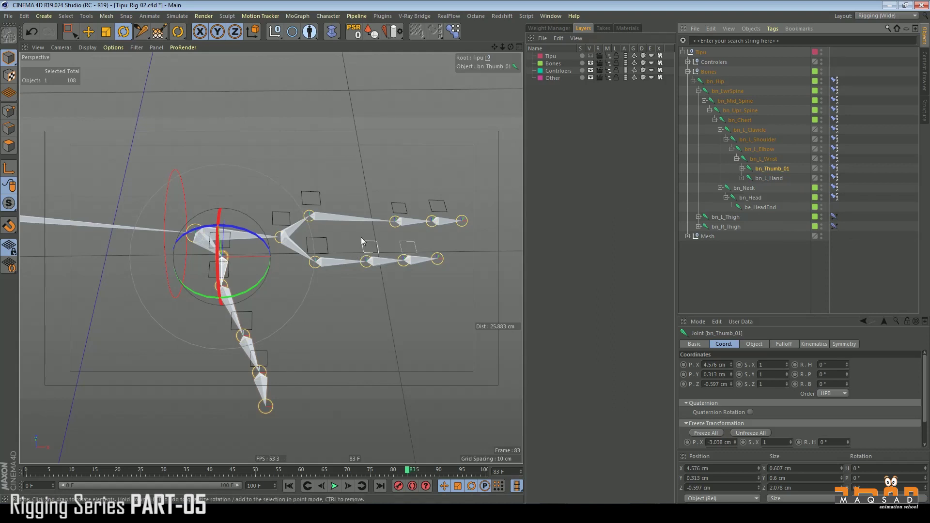
Test-rotate clt_L_Wrist with the thumb bones parented to bn_L_Wrist, and undo the rotation
{"action": "left_click", "coordinate": [280, 221]}
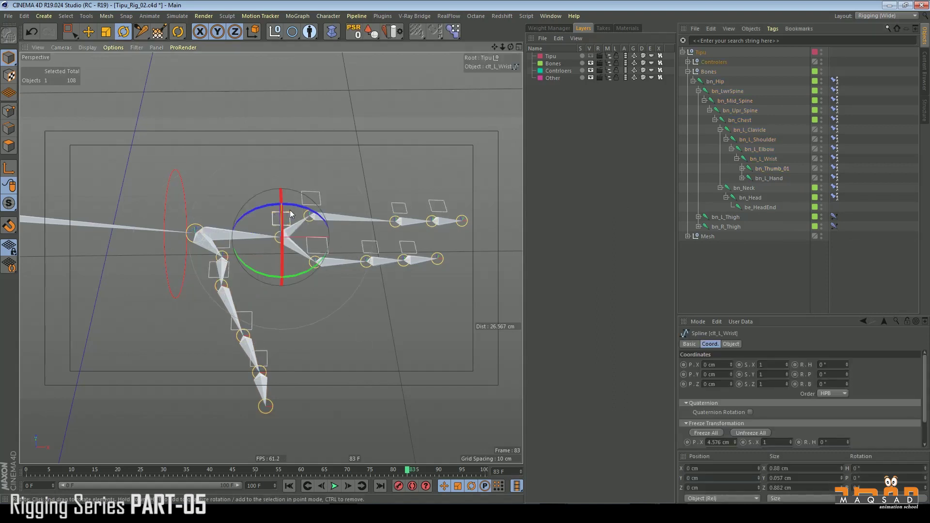
{"action": "left_click_drag", "start_coordinate": [308, 209], "coordinate": [329, 237]}
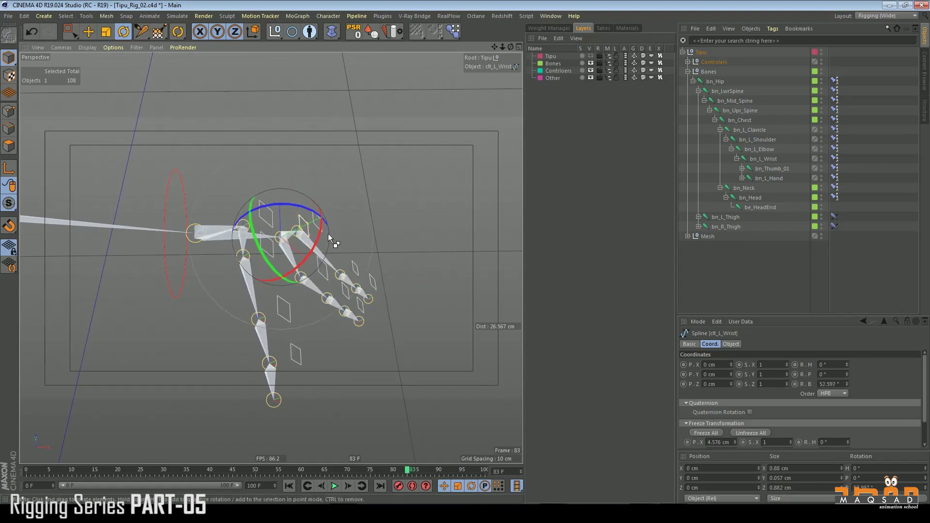
{"action": "key", "text": "ctrl+z"}
{"action": "key", "text": "e"}
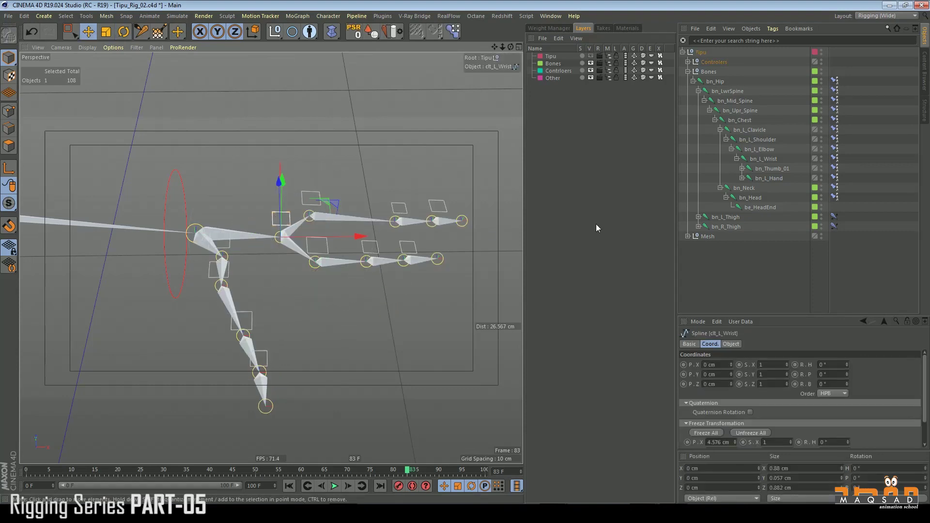
Expand the Controllers hierarchy down to clt_L_Wrist and reparent clt_L_Thumb_01 directly under clt_L_Hand
{"action": "left_click", "coordinate": [688, 62]}
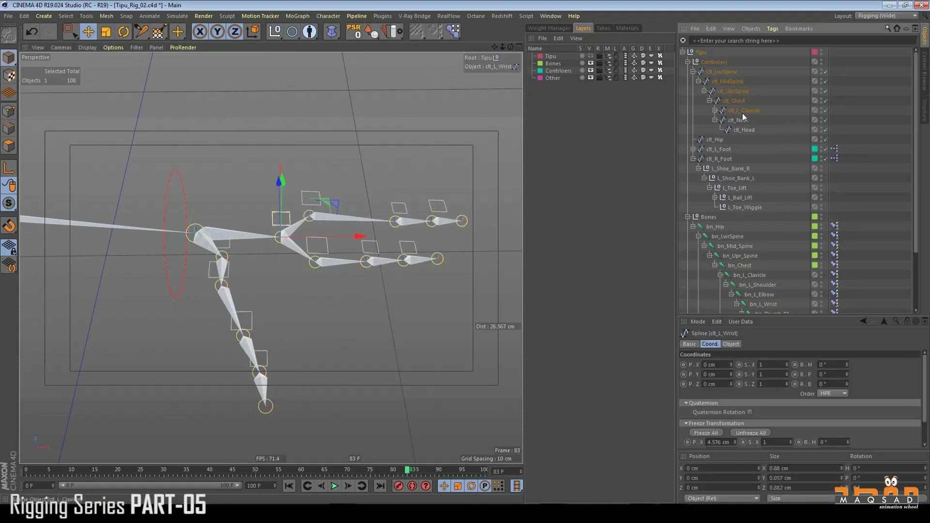
{"action": "left_click", "coordinate": [715, 111]}
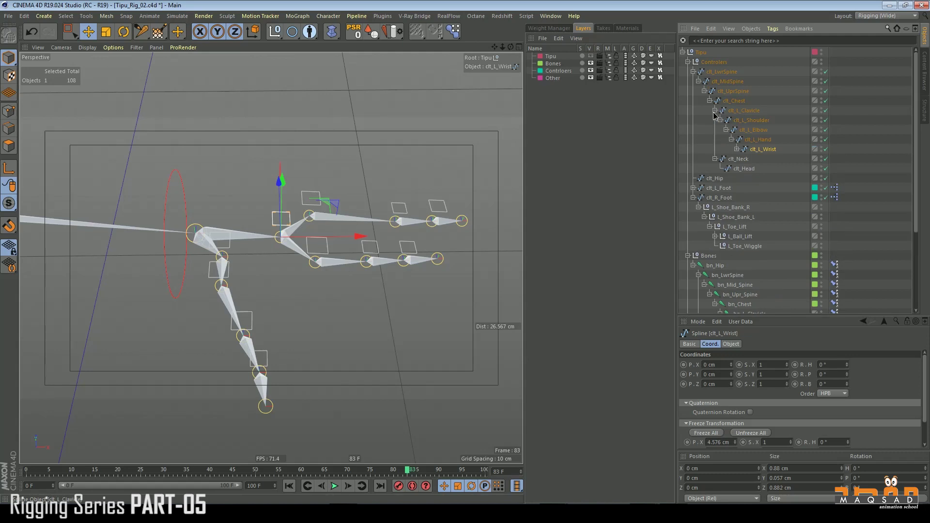
{"action": "left_click", "coordinate": [736, 150]}
{"action": "left_click", "coordinate": [776, 160]}
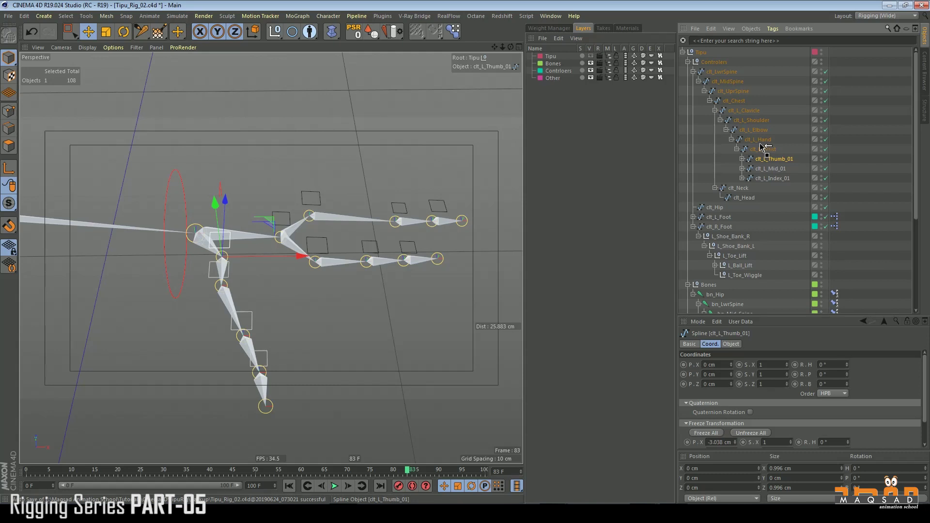
{"action": "left_click_drag", "start_coordinate": [761, 143], "coordinate": [762, 146]}
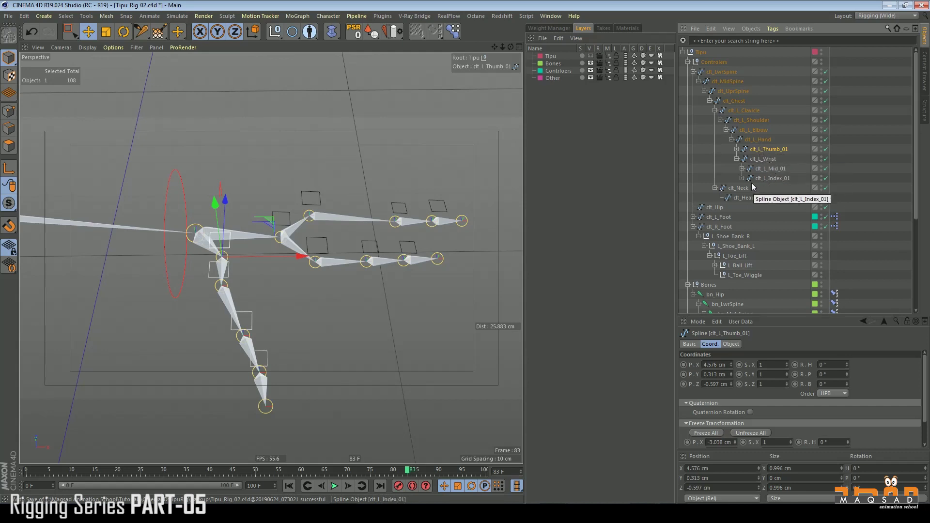
Test-rotate clt_L_Wrist to check how the thumb reacts to its controller's new parent, and undo the rotation
{"action": "left_click", "coordinate": [312, 215]}
{"action": "key", "text": "r"}
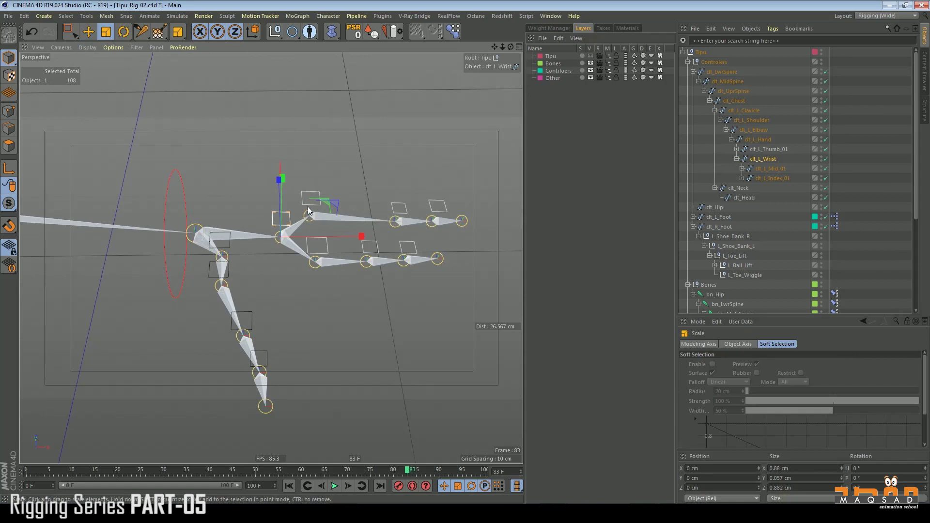
{"action": "left_click_drag", "start_coordinate": [314, 215], "coordinate": [364, 234]}
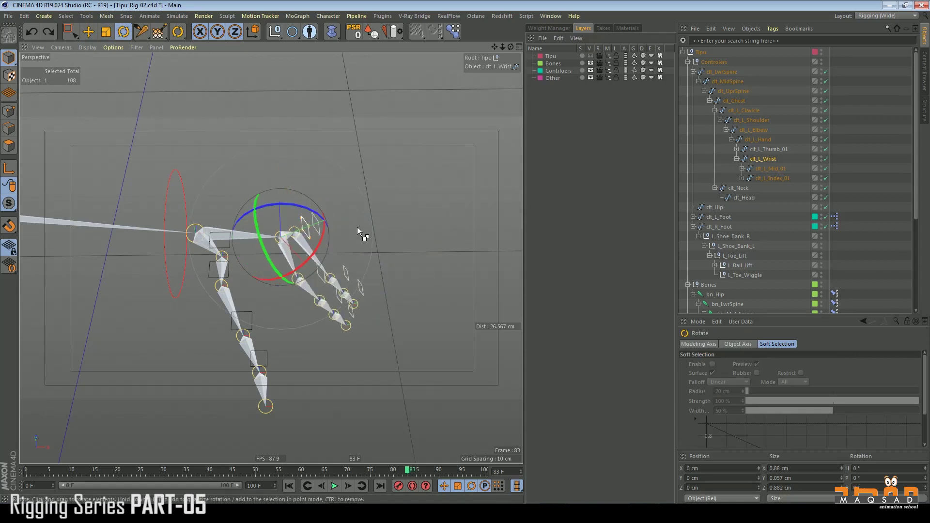
{"action": "key", "text": "ctrl+z"}
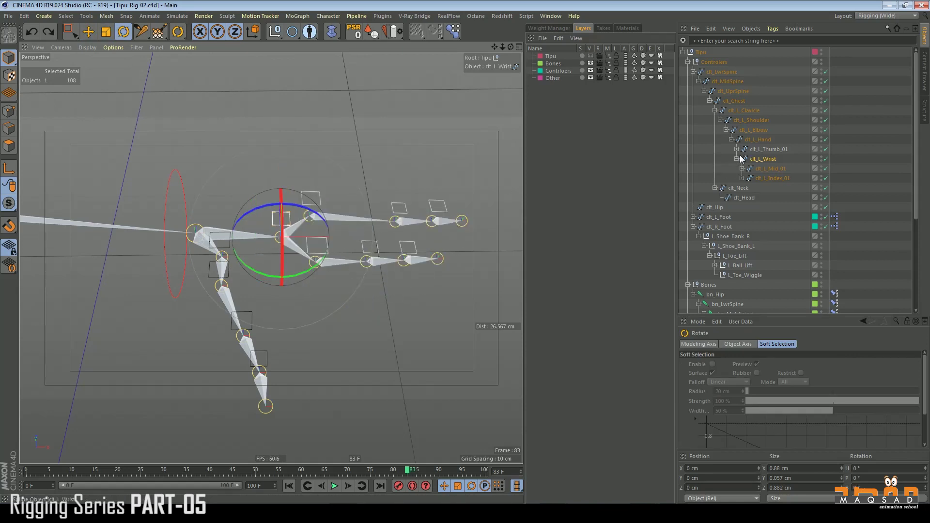
Fold the controller hierarchy at clt_MidSpine and move bn_Thumb_01 back under bn_L_Hand in the Bones hierarchy
{"action": "left_click", "coordinate": [737, 159]}
{"action": "left_click", "coordinate": [699, 81]}
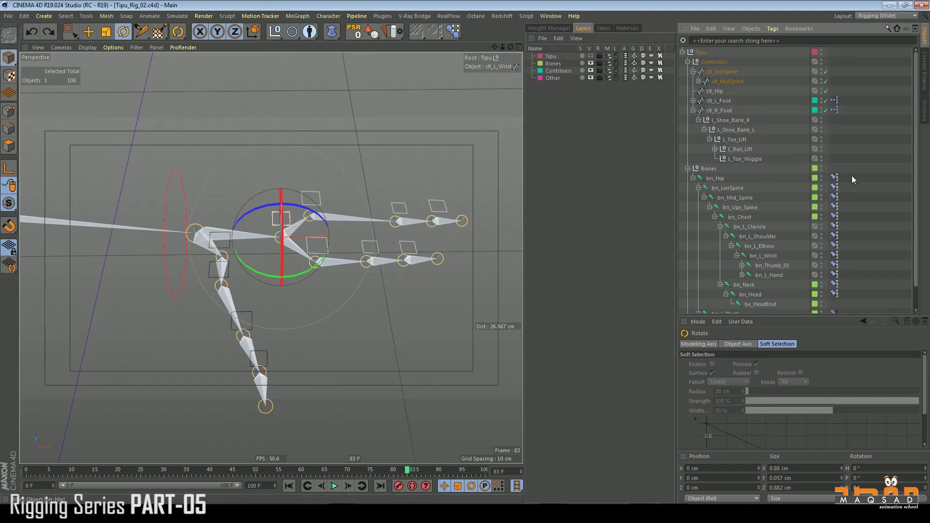
{"action": "scroll", "coordinate": [914, 146], "scroll_direction": "down", "scroll_amount": 2}
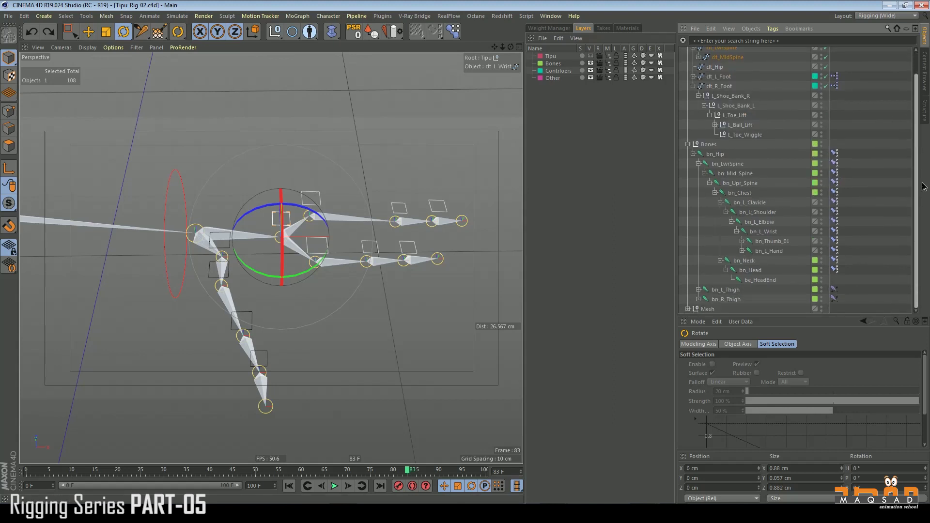
{"action": "left_click", "coordinate": [764, 252]}
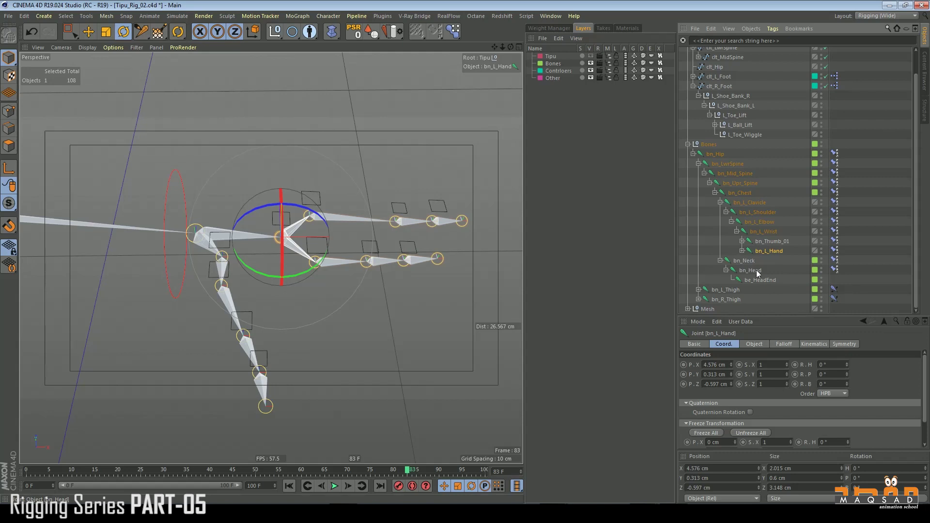
{"action": "left_click", "coordinate": [767, 241]}
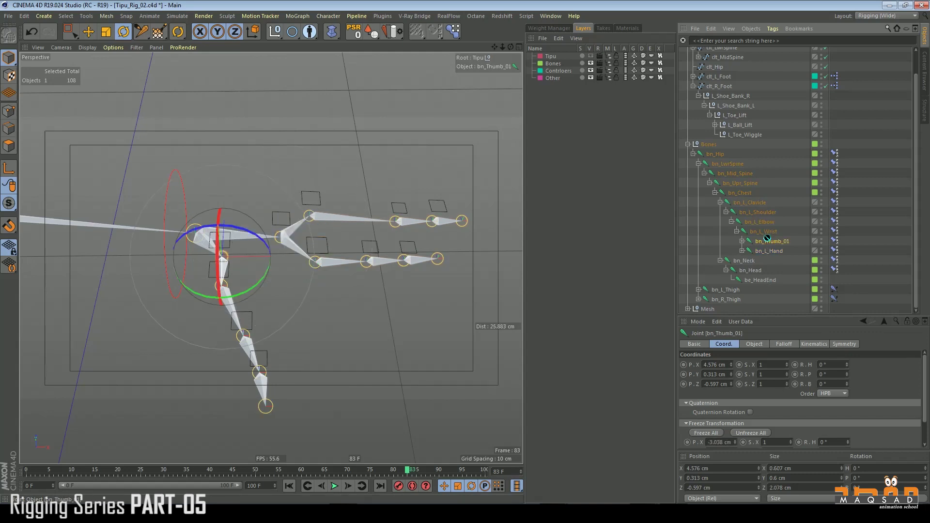
{"action": "left_click", "coordinate": [742, 250]}
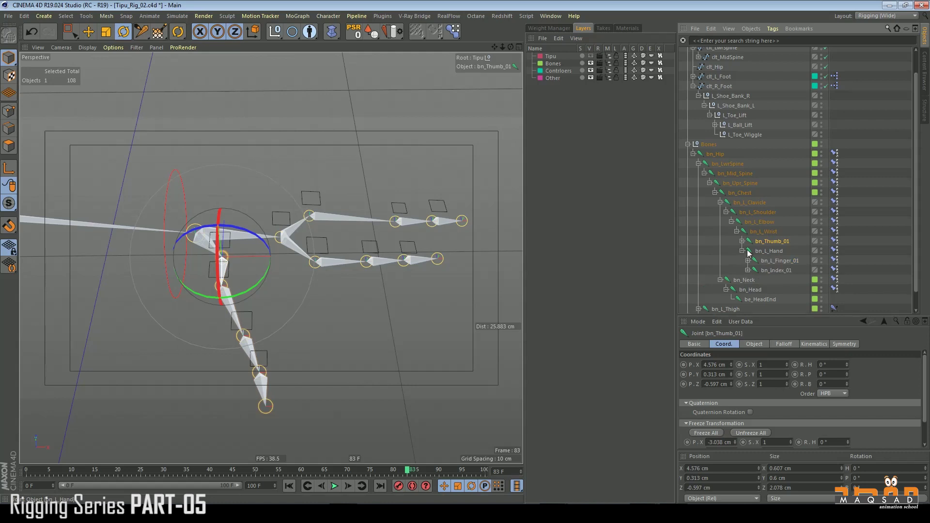
{"action": "left_click_drag", "start_coordinate": [772, 256], "coordinate": [771, 252]}
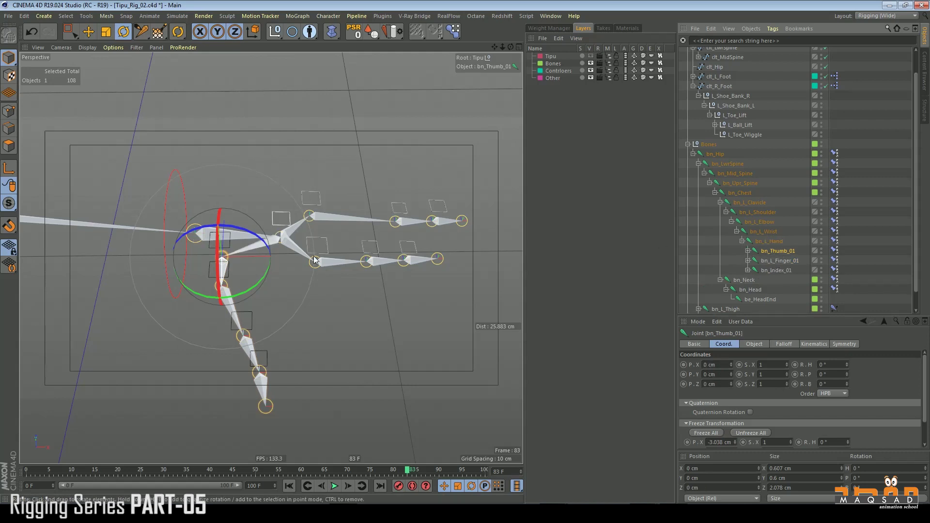
Test-rotate clt_L_Wrist twice with bn_Thumb_01 back under bn_L_Hand, undoing each rotation
{"action": "left_click", "coordinate": [290, 216]}
{"action": "left_click_drag", "start_coordinate": [289, 216], "coordinate": [356, 228]}
{"action": "key", "text": "ctrl+z"}
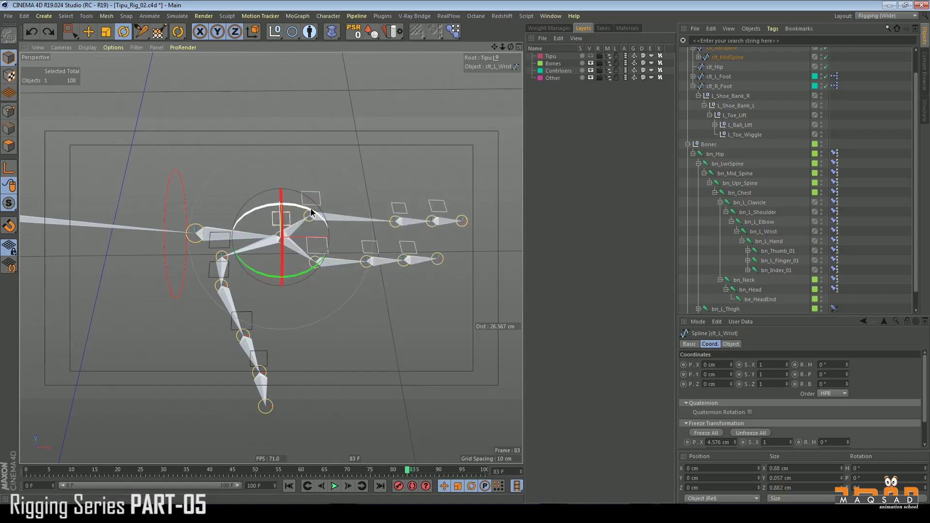
{"action": "left_click_drag", "start_coordinate": [312, 206], "coordinate": [383, 236]}
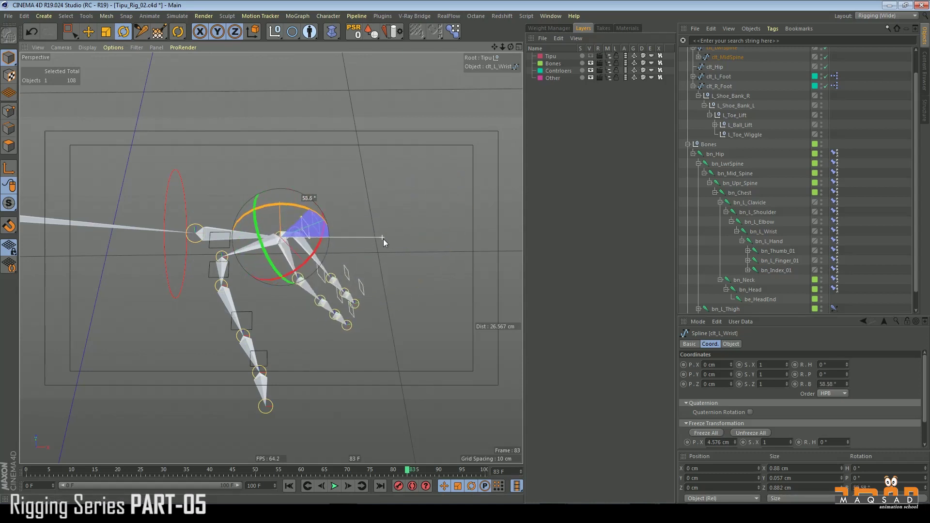
{"action": "key", "text": "ctrl+z"}
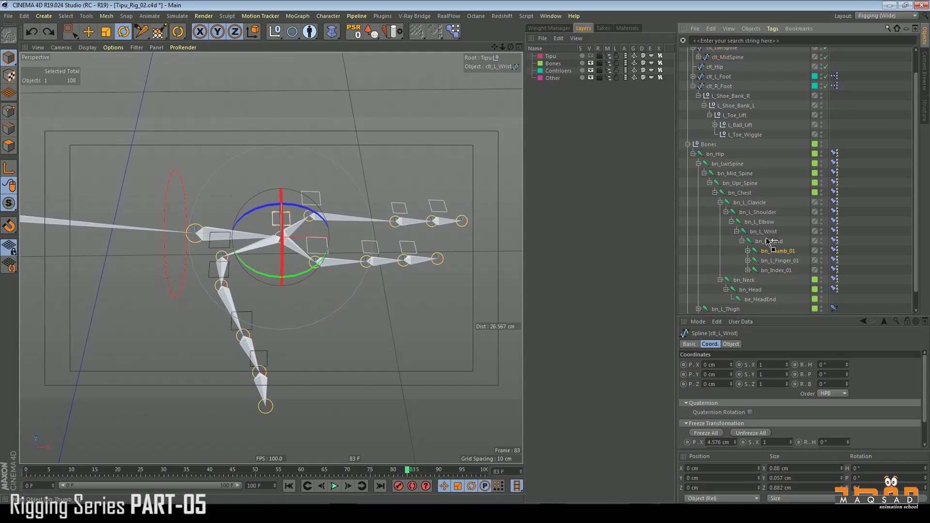
Reparent bn_Thumb_01 directly under bn_L_Wrist in the Bones hierarchy and test-rotate clt_L_Wrist, undoing the rotation
{"action": "left_click_drag", "start_coordinate": [768, 241], "coordinate": [768, 239]}
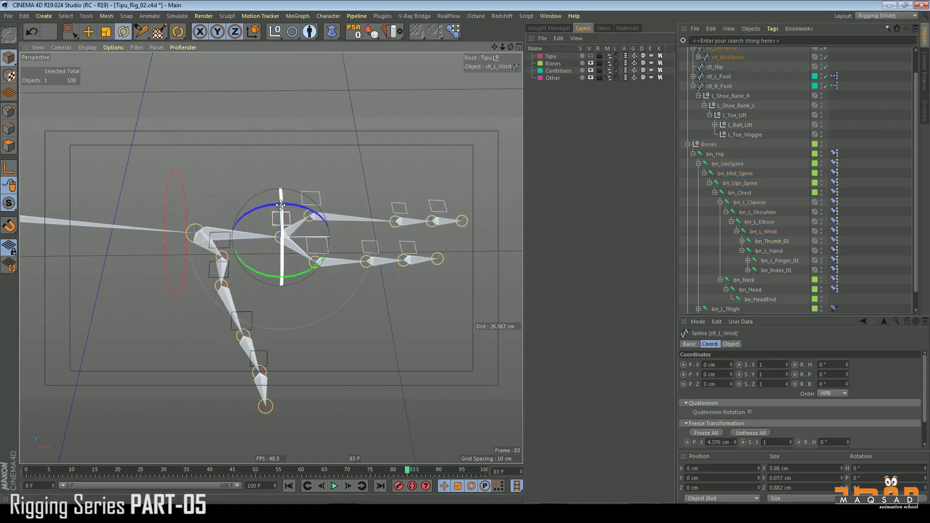
{"action": "left_click_drag", "start_coordinate": [309, 208], "coordinate": [365, 242]}
{"action": "key", "text": "ctrl+z"}
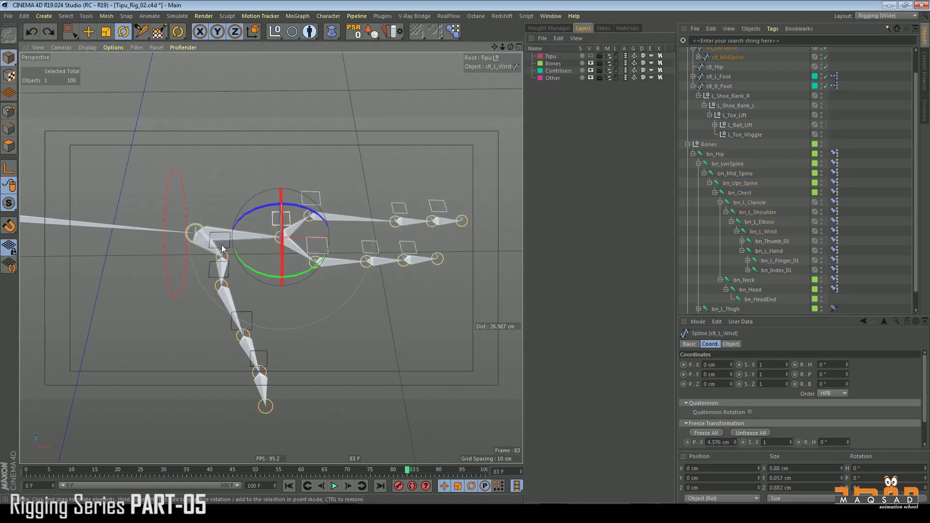
{"action": "left_click", "coordinate": [221, 249]}
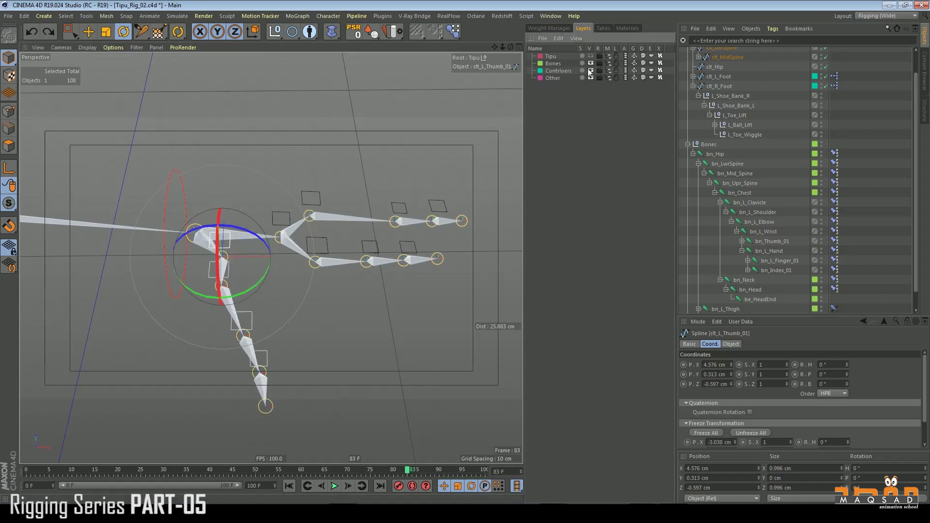
Make the Tipu mesh layer visible and examine how clt_L_Thumb_01 sits at the base of the left thumb
{"action": "left_click", "coordinate": [589, 56]}
{"action": "scroll", "coordinate": [339, 203], "scroll_direction": "up", "scroll_amount": 3}
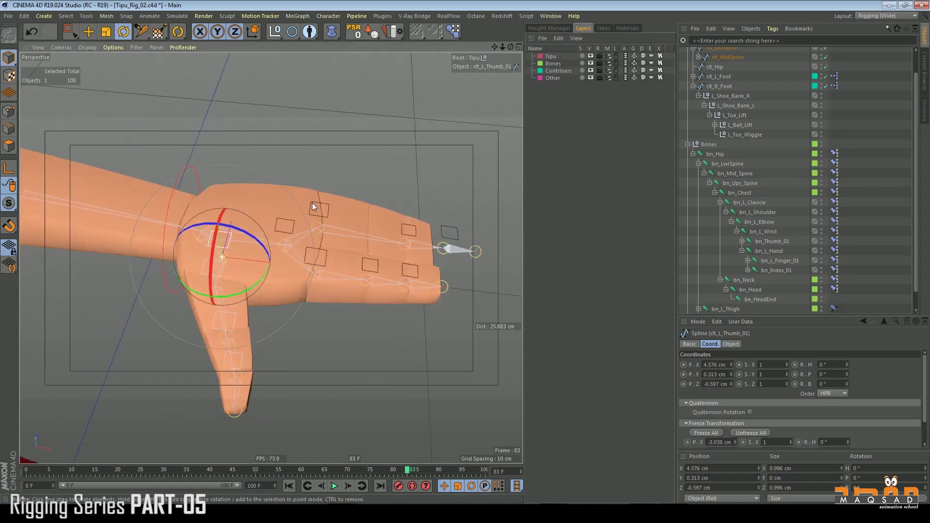
{"action": "left_click", "coordinate": [290, 220]}
{"action": "left_click_drag", "start_coordinate": [291, 221], "coordinate": [304, 151], "text": "alt"}
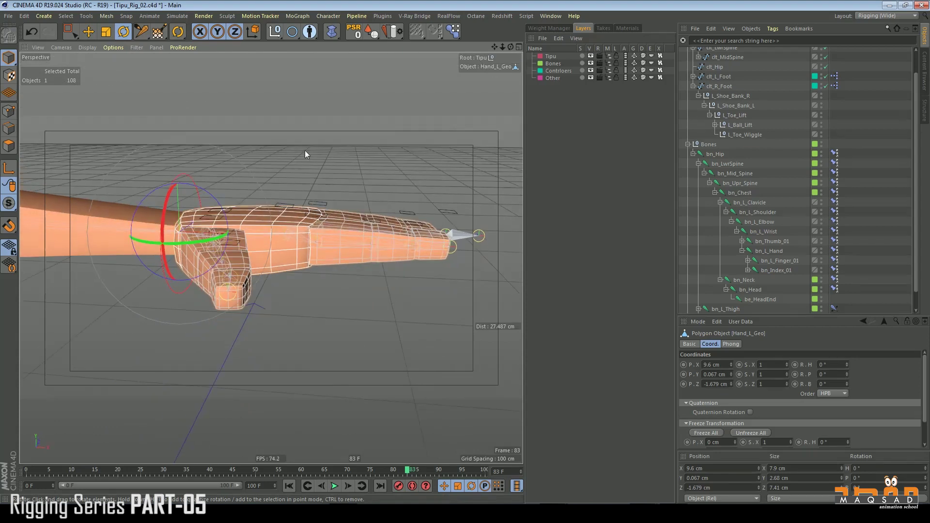
{"action": "left_click", "coordinate": [286, 199]}
{"action": "left_click", "coordinate": [289, 202]}
{"action": "left_click_drag", "start_coordinate": [307, 200], "coordinate": [354, 231], "text": "alt"}
{"action": "left_click_drag", "start_coordinate": [353, 231], "coordinate": [233, 196], "text": "alt"}
{"action": "left_click", "coordinate": [223, 208]}
{"action": "left_click", "coordinate": [231, 187]}
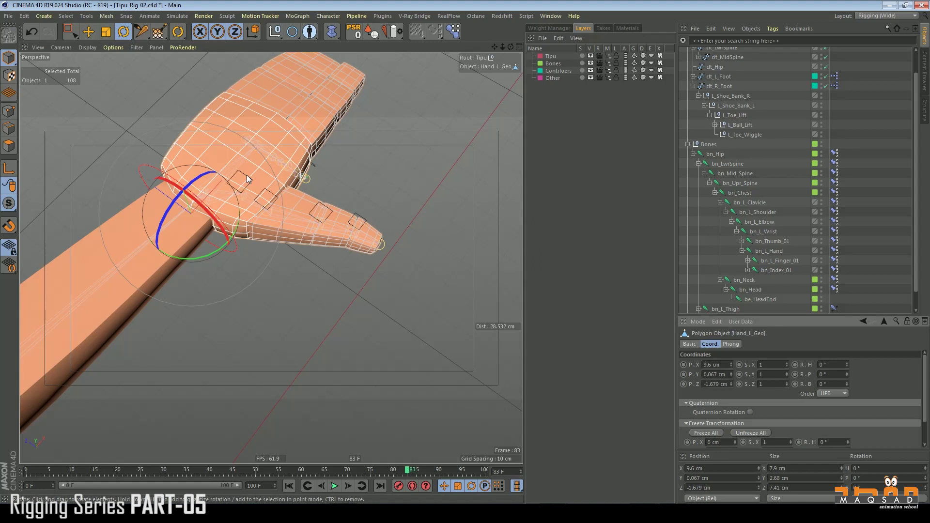
{"action": "left_click", "coordinate": [248, 176]}
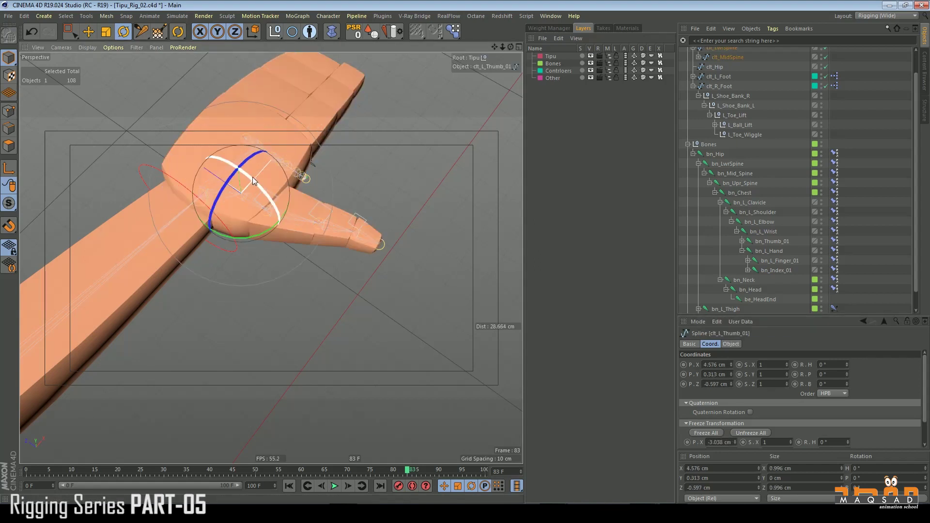
Examine the fit of the finger bones and controllers inside the left hand mesh, from close up and with the whole arm
{"action": "left_click_drag", "start_coordinate": [342, 187], "coordinate": [289, 119], "text": "alt"}
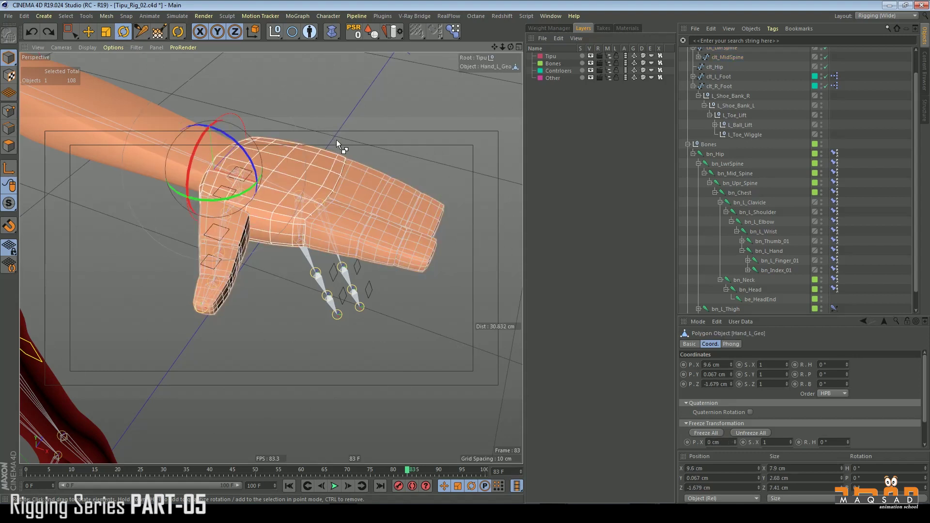
{"action": "left_click", "coordinate": [325, 132]}
{"action": "left_click", "coordinate": [325, 131]}
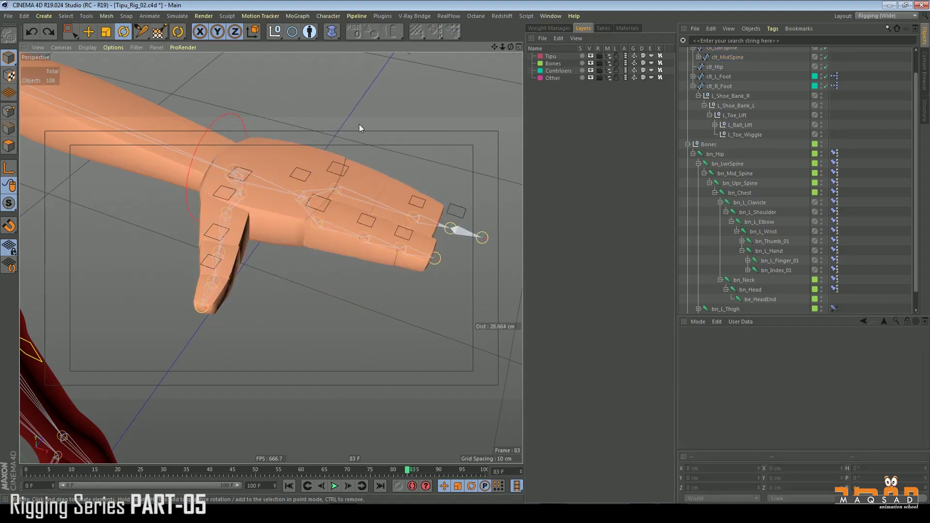
{"action": "scroll", "coordinate": [377, 189], "scroll_direction": "down", "scroll_amount": 10}
{"action": "left_click_drag", "start_coordinate": [354, 192], "coordinate": [311, 201], "text": "alt"}
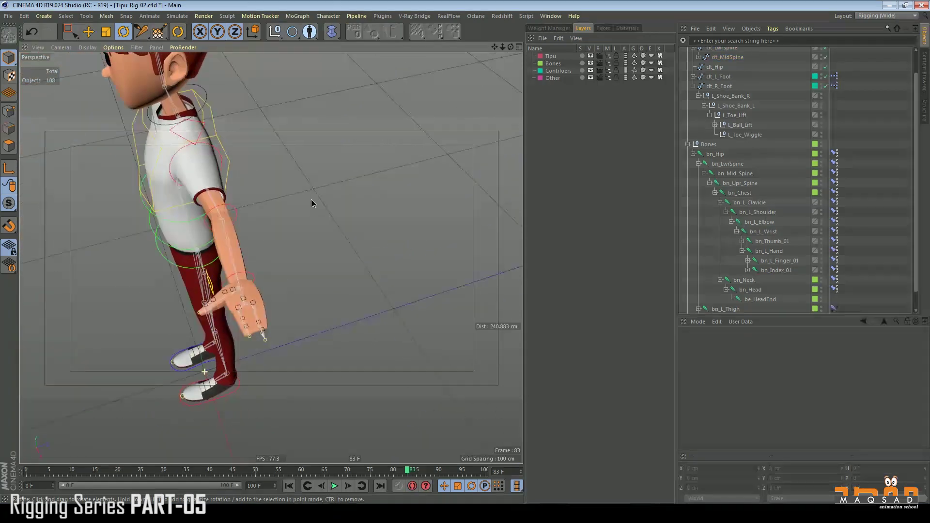
{"action": "scroll", "coordinate": [324, 254], "scroll_direction": "up", "scroll_amount": 2}
{"action": "left_click_drag", "start_coordinate": [328, 254], "coordinate": [339, 205], "text": "alt"}
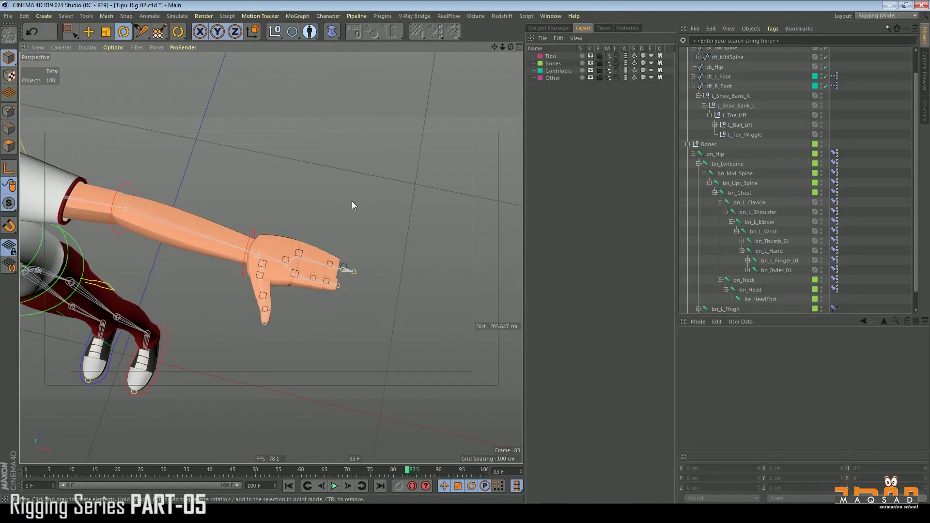
Switch to the top view and frame the left hand to compare the middle finger bones with the mesh knuckles
{"action": "key", "text": "F2"}
{"action": "scroll", "coordinate": [333, 218], "scroll_direction": "up", "scroll_amount": 10}
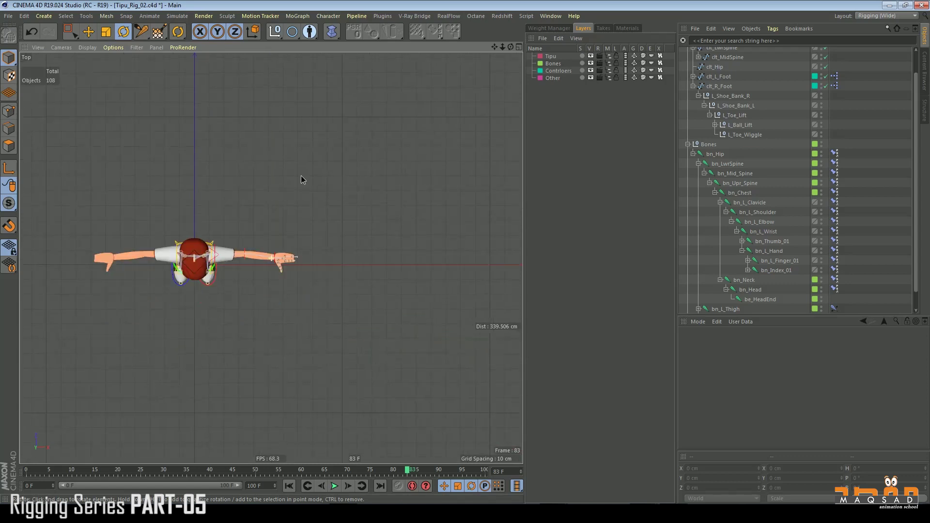
{"action": "scroll", "coordinate": [318, 276], "scroll_direction": "up", "scroll_amount": 6}
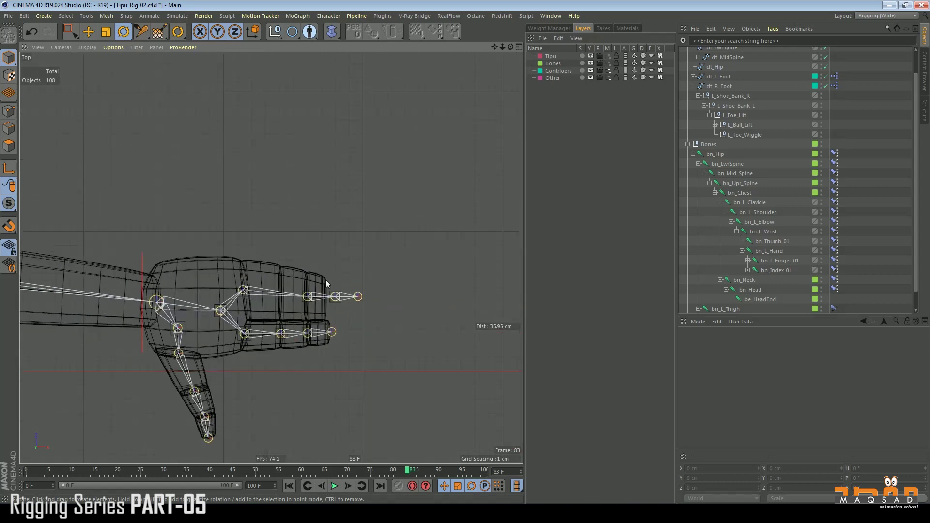
{"action": "left_click", "coordinate": [318, 270]}
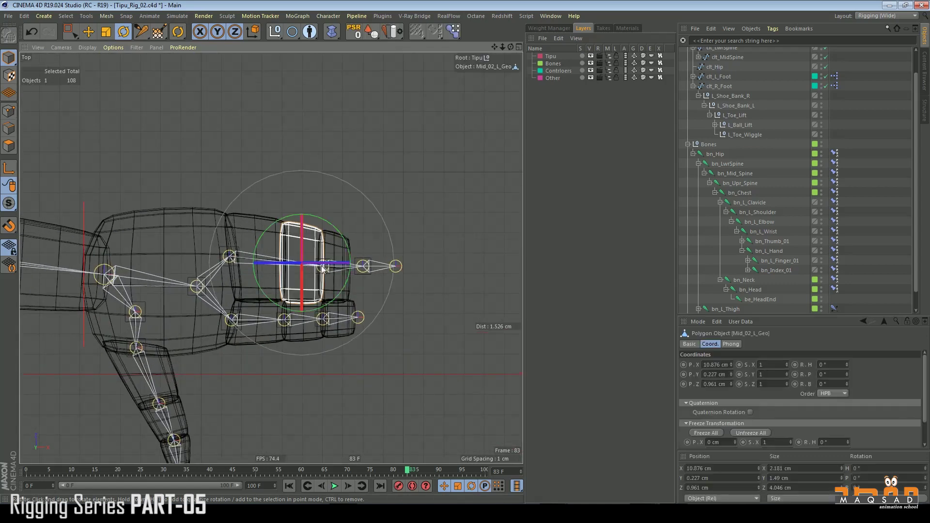
{"action": "left_click", "coordinate": [438, 310]}
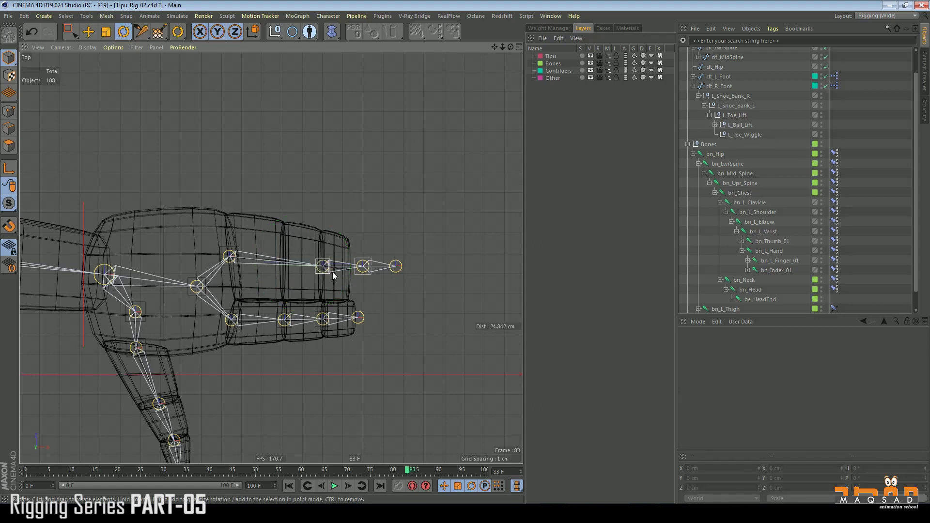
{"action": "left_click", "coordinate": [339, 271]}
{"action": "key", "text": "ctrl+z"}
{"action": "key", "text": "ctrl+z"}
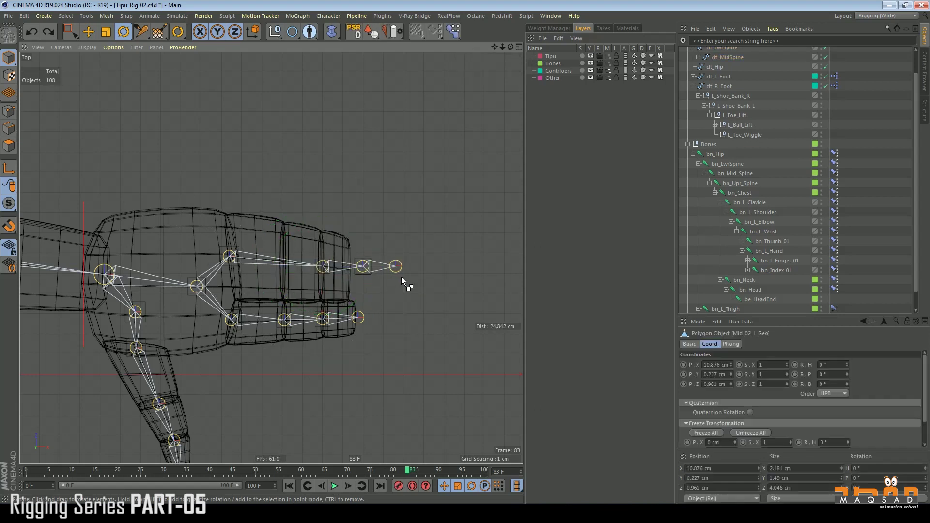
{"action": "key", "text": "ctrl+z"}
{"action": "key", "text": "ctrl+z"}
{"action": "key", "text": "ctrl+z"}
{"action": "key", "text": "ctrl+z"}
{"action": "left_click", "coordinate": [388, 296]}
Expand the controller hierarchy from clt_MidSpine down to the middle finger and select clt_L_Mid_02
{"action": "scroll", "coordinate": [316, 259], "scroll_direction": "up", "scroll_amount": 6}
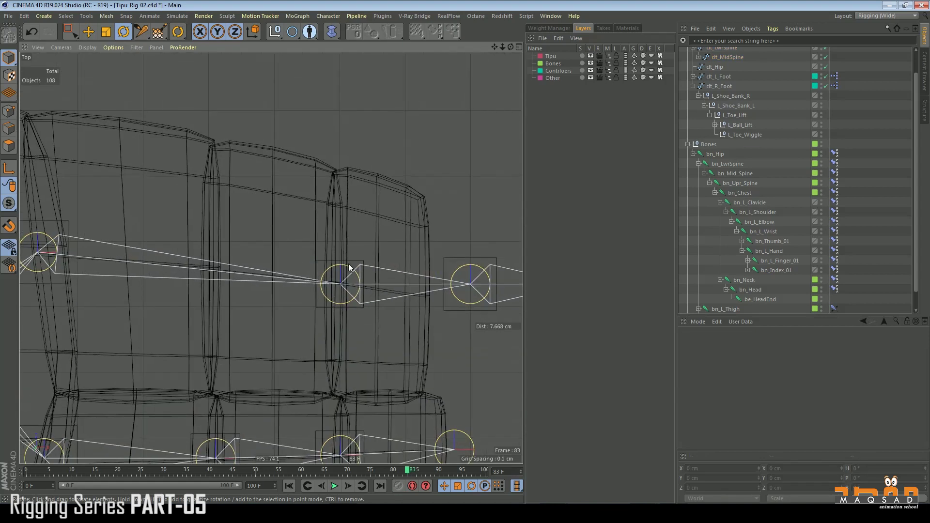
{"action": "left_click", "coordinate": [332, 272]}
{"action": "scroll", "coordinate": [357, 249], "scroll_direction": "down", "scroll_amount": 4}
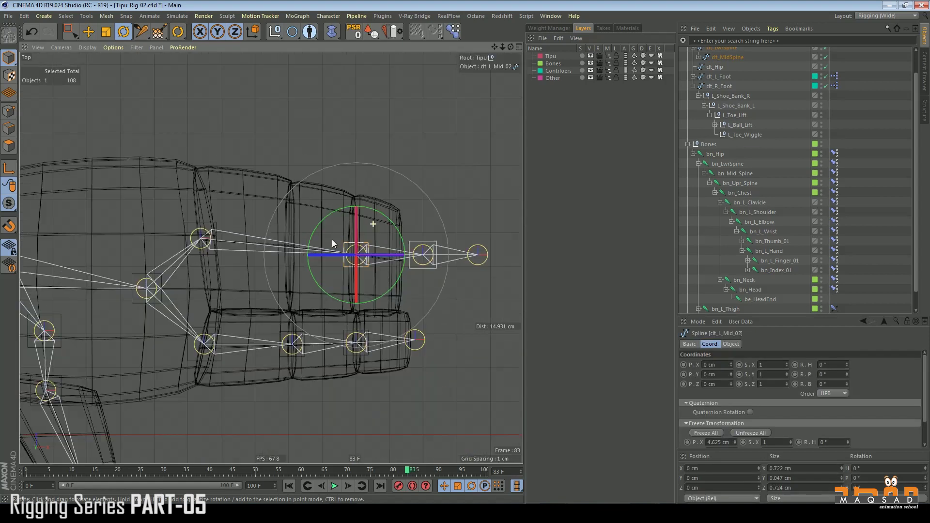
{"action": "key", "text": "e"}
{"action": "key", "text": "r"}
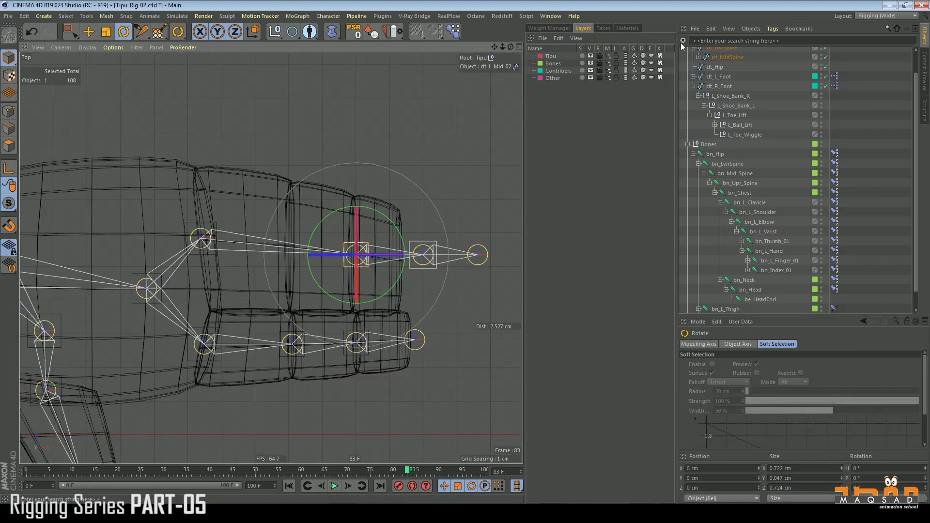
{"action": "left_click", "coordinate": [699, 57]}
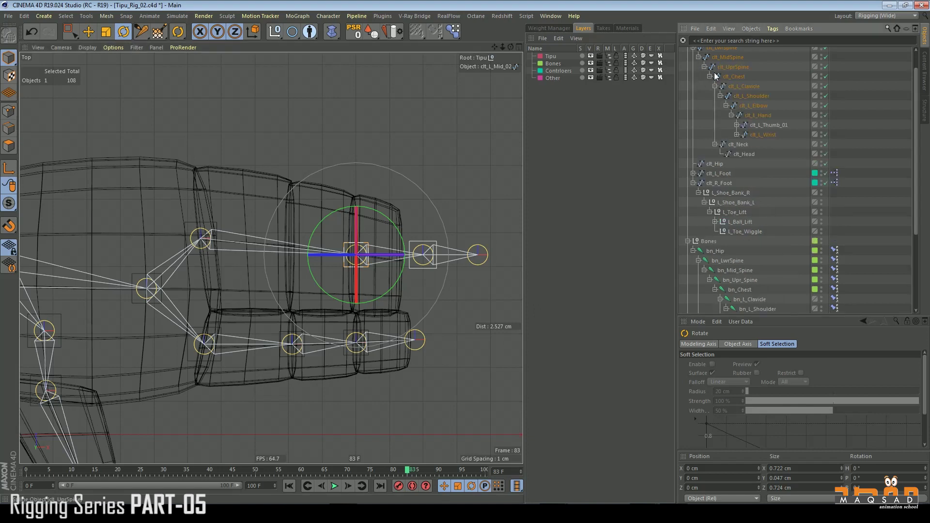
{"action": "left_click", "coordinate": [736, 134]}
{"action": "left_click", "coordinate": [742, 144]}
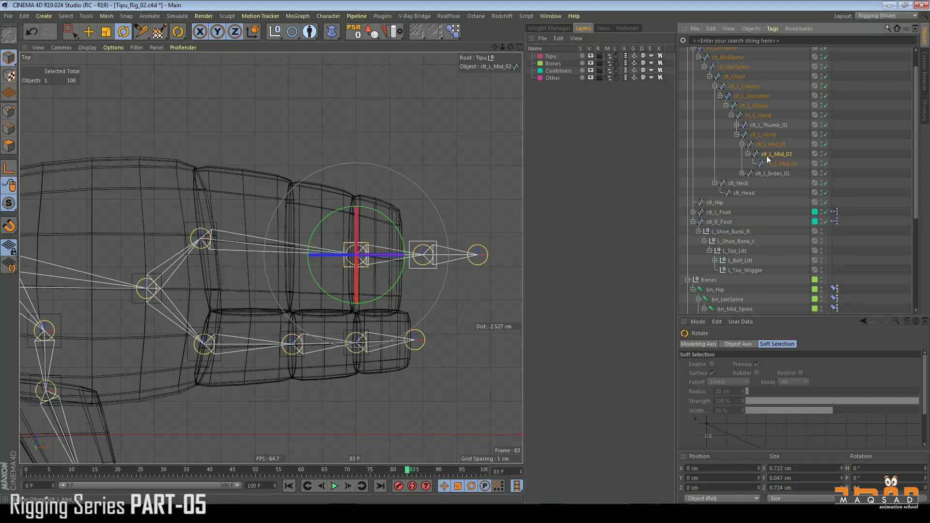
{"action": "left_click", "coordinate": [766, 156]}
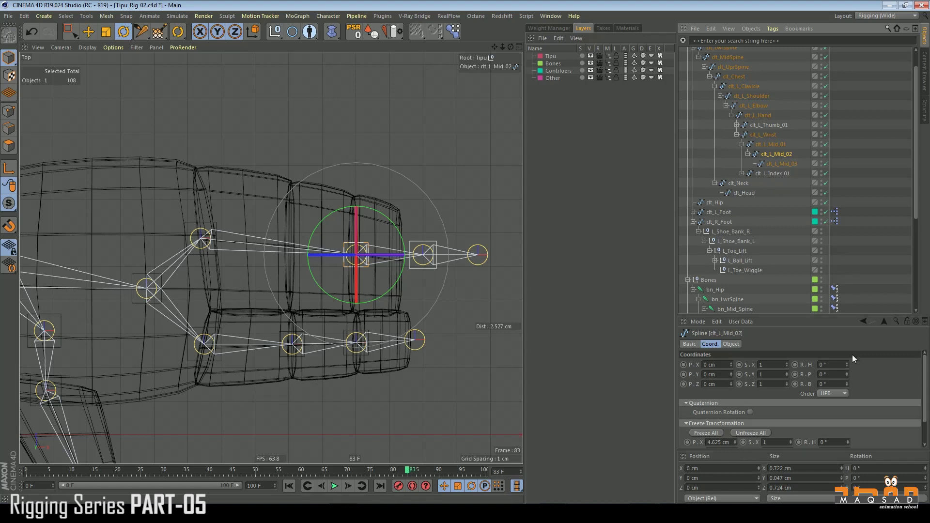
Move clt_L_Mid_02 about 2.1 cm back along X to the finger's middle knuckle and shift it slightly along Z
{"action": "key", "text": "e"}
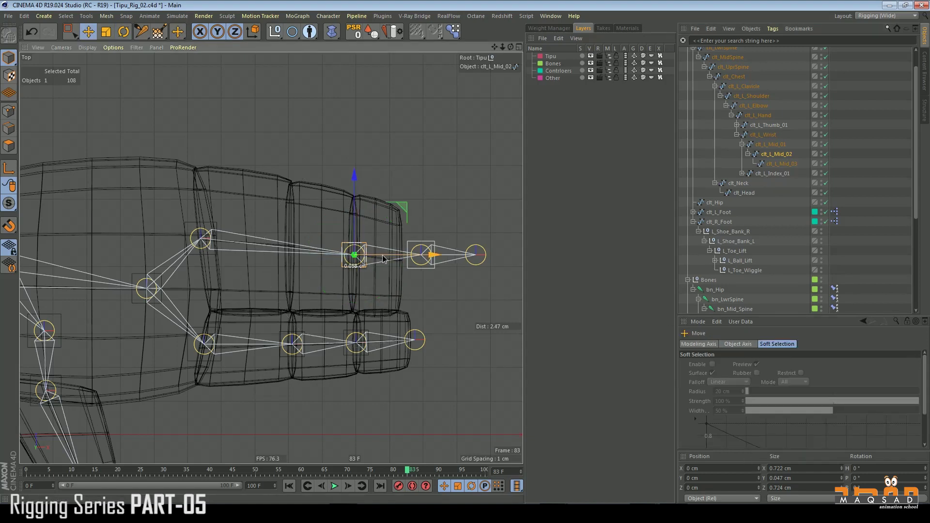
{"action": "left_click_drag", "start_coordinate": [382, 255], "coordinate": [313, 251]}
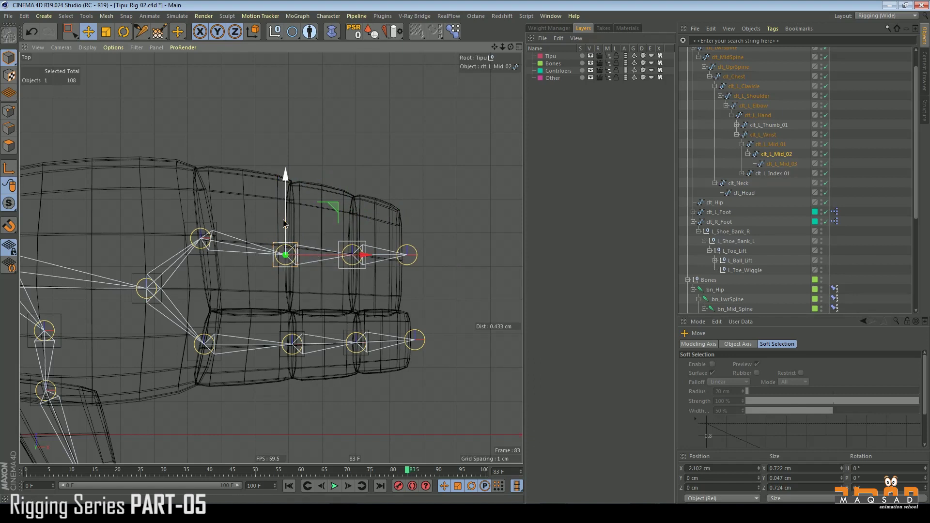
{"action": "left_click_drag", "start_coordinate": [283, 220], "coordinate": [287, 211]}
Adjust clt_L_Mid_03 to the middle finger's last knuckle and place the end bone be_L_Finger_04 at the fingertip
{"action": "left_click", "coordinate": [351, 245]}
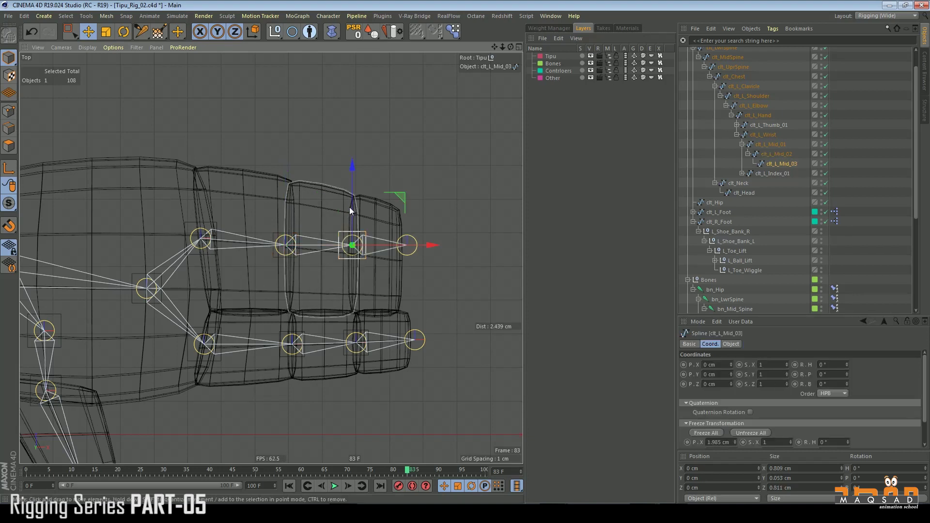
{"action": "left_click_drag", "start_coordinate": [350, 207], "coordinate": [405, 217]}
{"action": "left_click", "coordinate": [417, 263]}
{"action": "scroll", "coordinate": [408, 225], "scroll_direction": "down", "scroll_amount": 2}
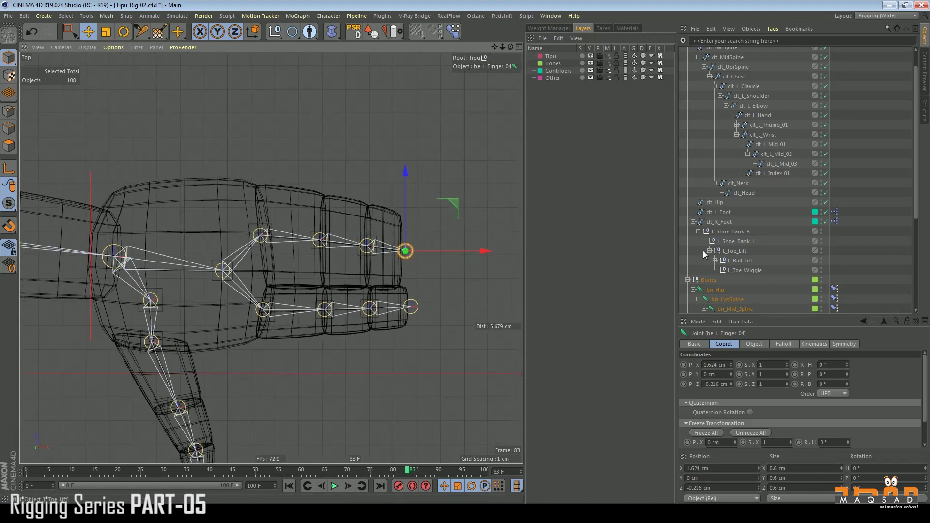
Save the scene and collapse the Bones hierarchy
{"action": "key", "text": "ctrl+s"}
{"action": "left_click", "coordinate": [688, 280]}
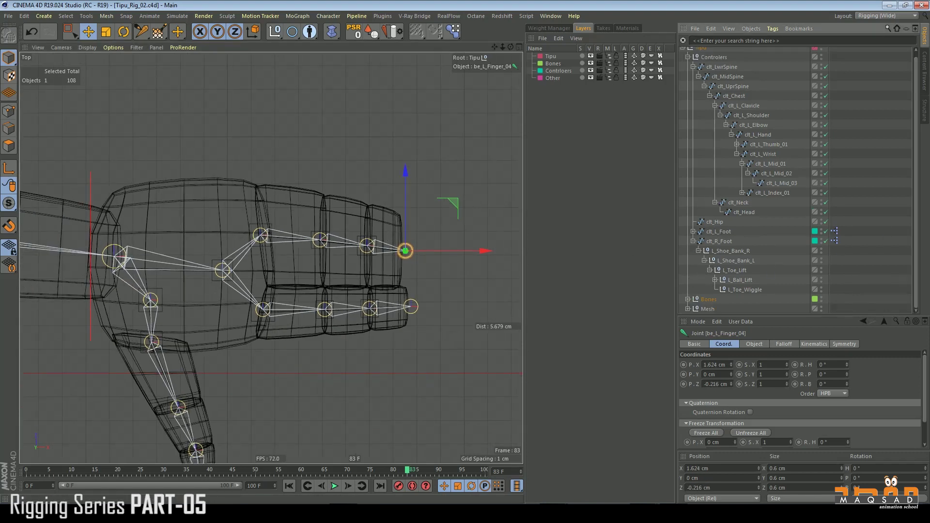
{"action": "scroll", "coordinate": [778, 91], "scroll_direction": "up", "scroll_amount": 1}
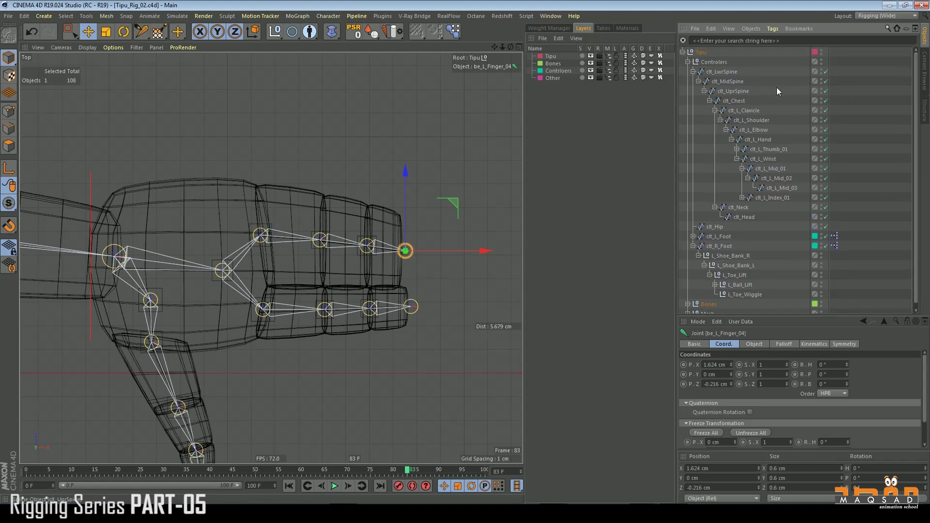
Select the Controlers null with all its children, collapse it, and freeze all their transformations
{"action": "middle_click", "coordinate": [709, 62]}
{"action": "left_click", "coordinate": [687, 62]}
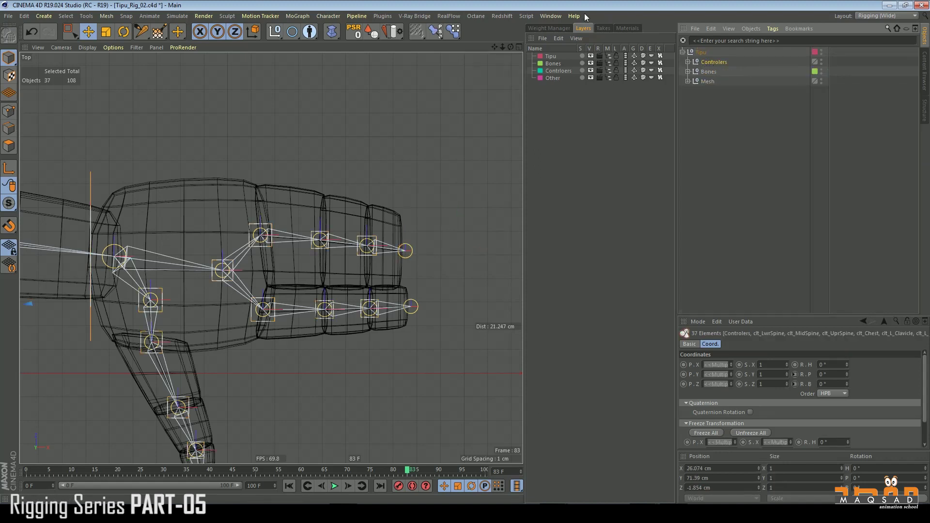
{"action": "left_click", "coordinate": [713, 433]}
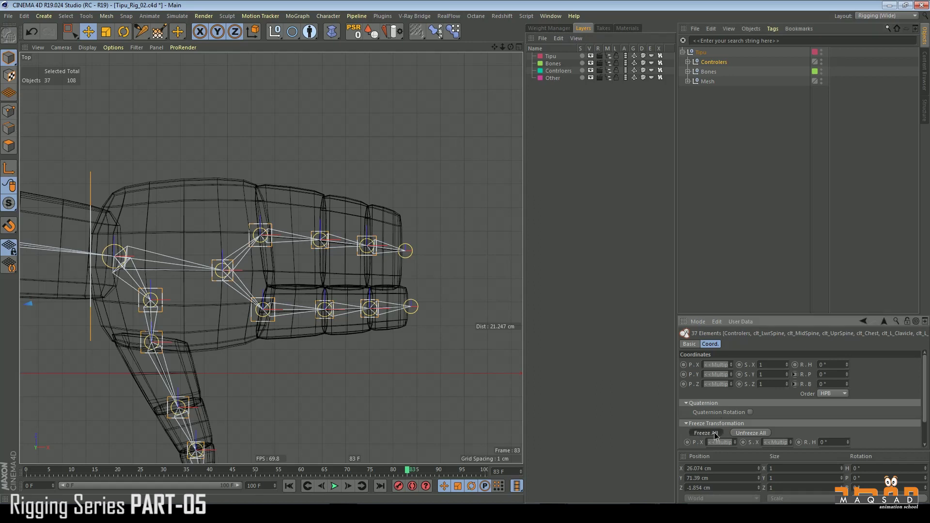
{"action": "right_click_drag", "start_coordinate": [442, 297], "coordinate": [362, 314], "text": "alt"}
{"action": "left_click", "coordinate": [426, 343]}
Return to the perspective view framed on the character, and expand Bones with the bn_LwrSpine branch collapsed
{"action": "middle_click_drag", "start_coordinate": [250, 281], "coordinate": [287, 248], "text": "alt"}
{"action": "right_click_drag", "start_coordinate": [356, 285], "coordinate": [281, 326], "text": "alt"}
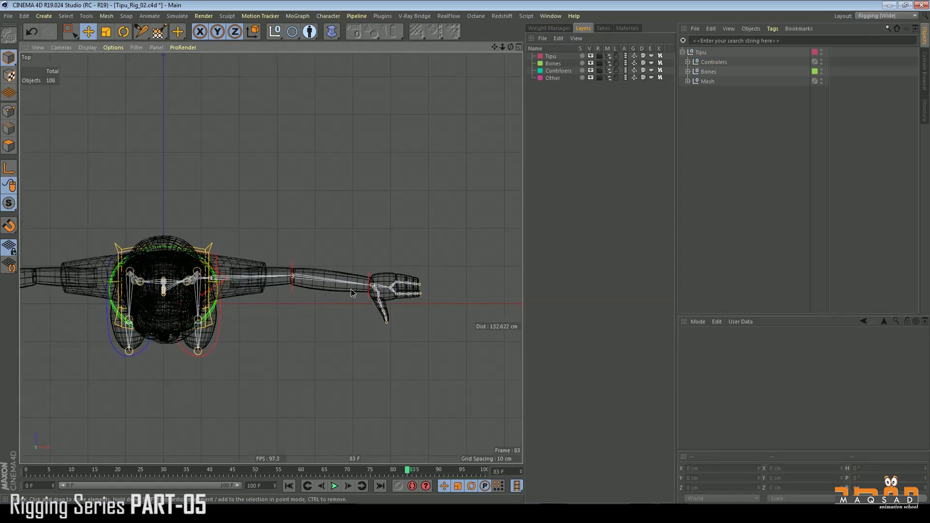
{"action": "middle_click_drag", "start_coordinate": [351, 289], "coordinate": [412, 264], "text": "alt"}
{"action": "key", "text": "F1"}
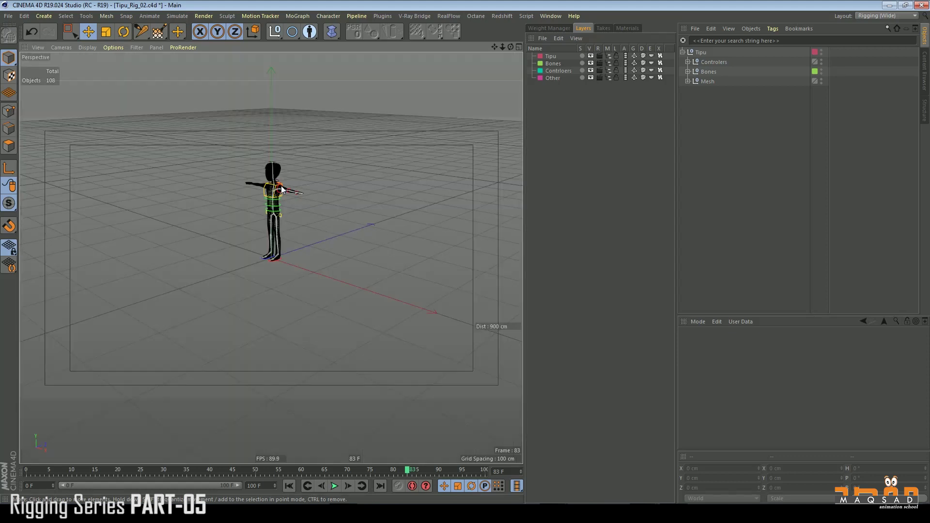
{"action": "scroll", "coordinate": [357, 194], "scroll_direction": "up", "scroll_amount": 6}
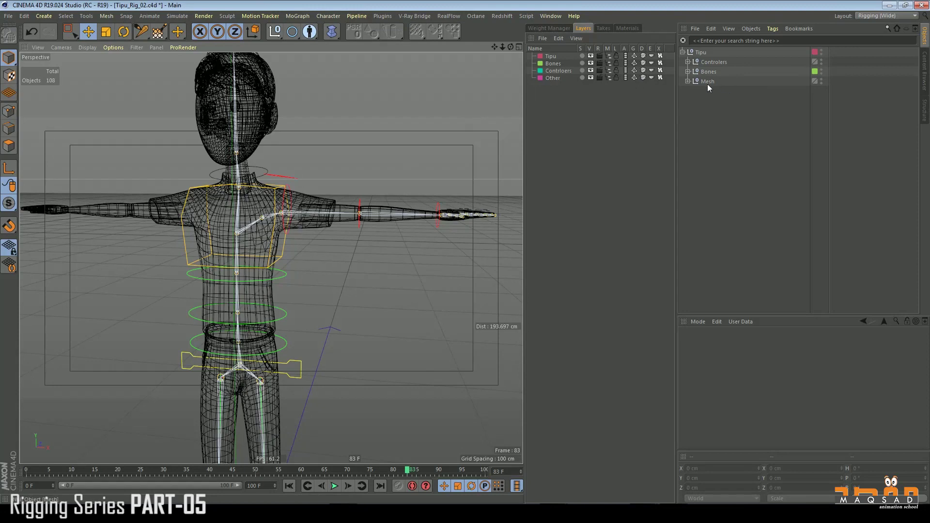
{"action": "left_click", "coordinate": [688, 71]}
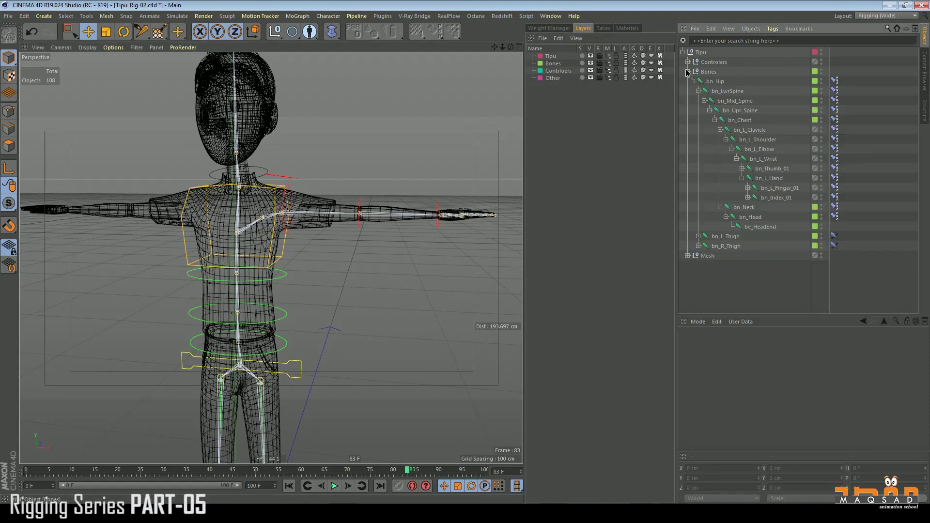
{"action": "left_click", "coordinate": [699, 92]}
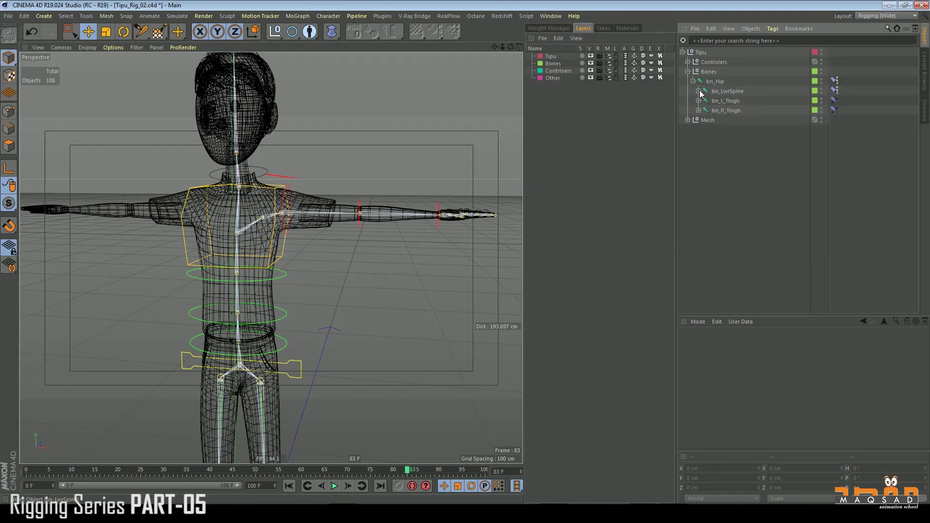
Expand the lower spine bone branch and select bn_L_Clavicle together with clt_L_Clavicle
{"action": "left_click", "coordinate": [727, 92]}
{"action": "left_click", "coordinate": [699, 91]}
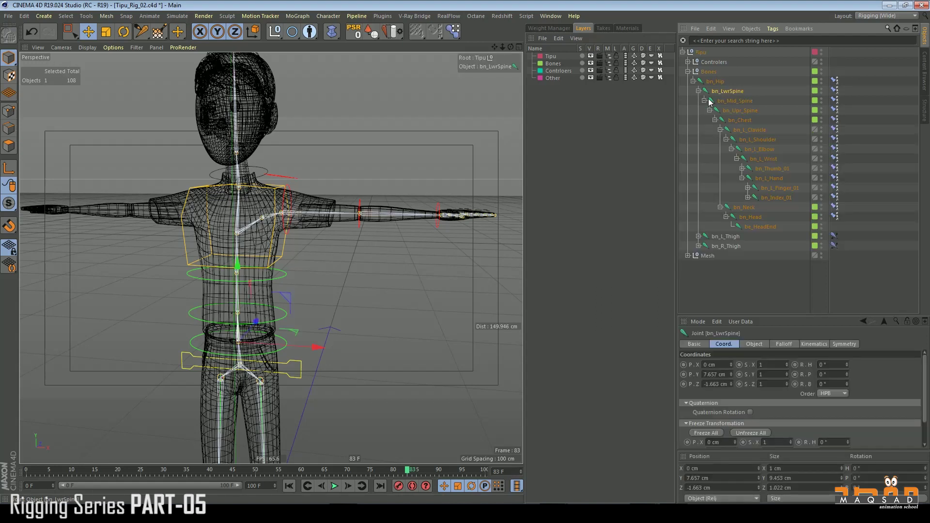
{"action": "left_click", "coordinate": [720, 130]}
{"action": "left_click", "coordinate": [736, 130]}
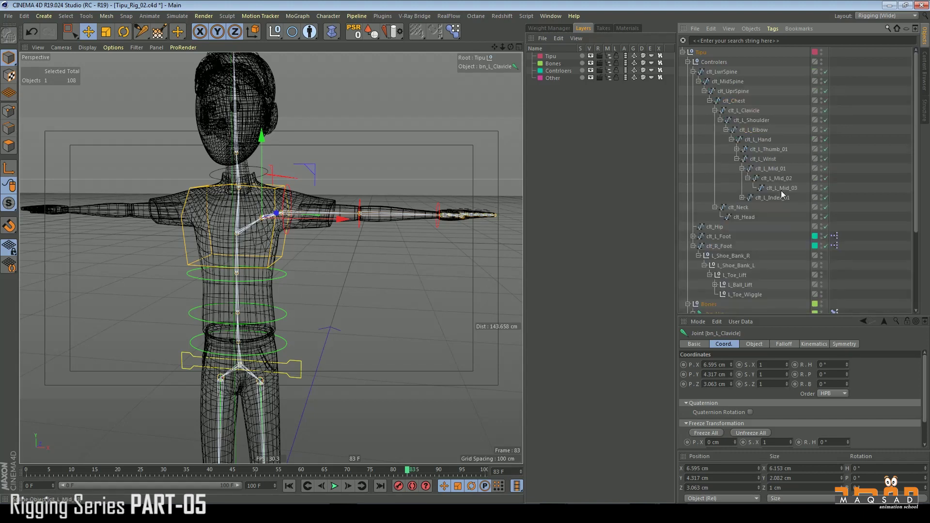
{"action": "left_click", "coordinate": [735, 114], "text": "ctrl"}
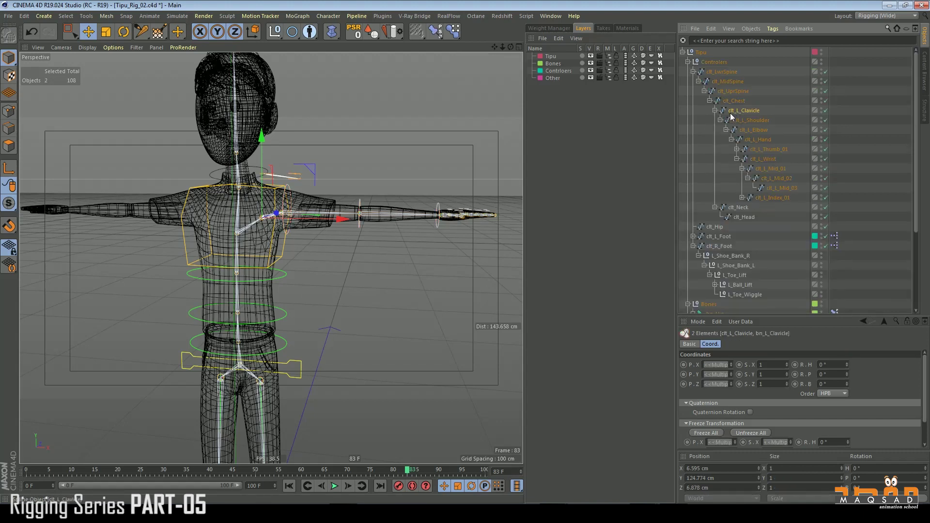
{"action": "left_click_drag", "start_coordinate": [357, 182], "coordinate": [443, 45], "text": "alt"}
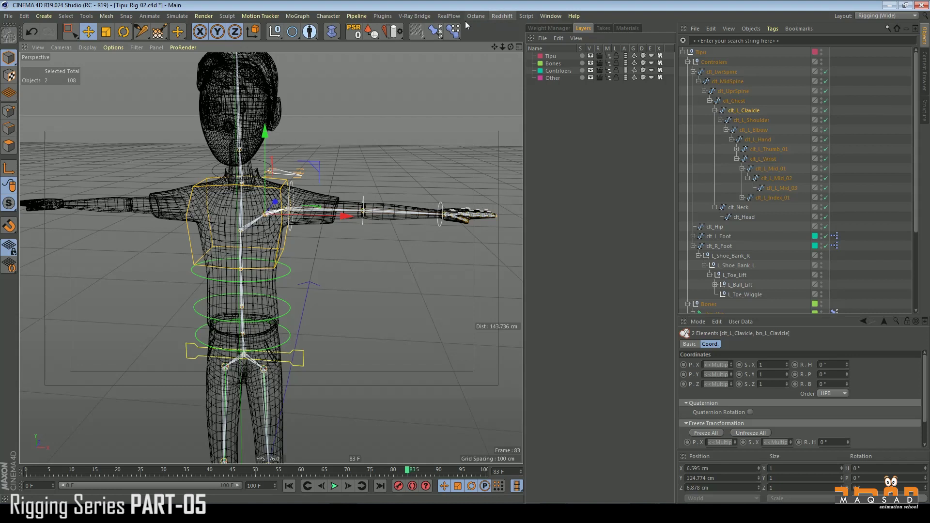
{"action": "left_click", "coordinate": [328, 16]}
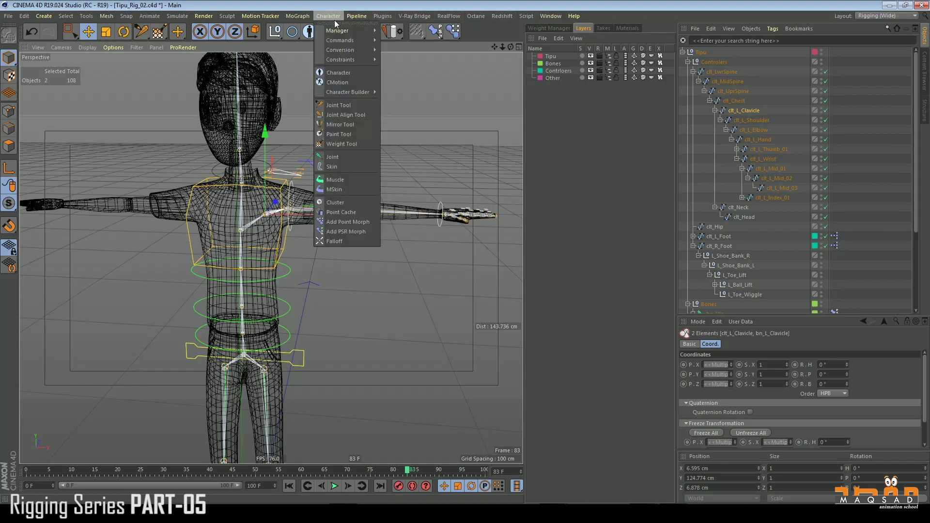
{"action": "left_click", "coordinate": [345, 155]}
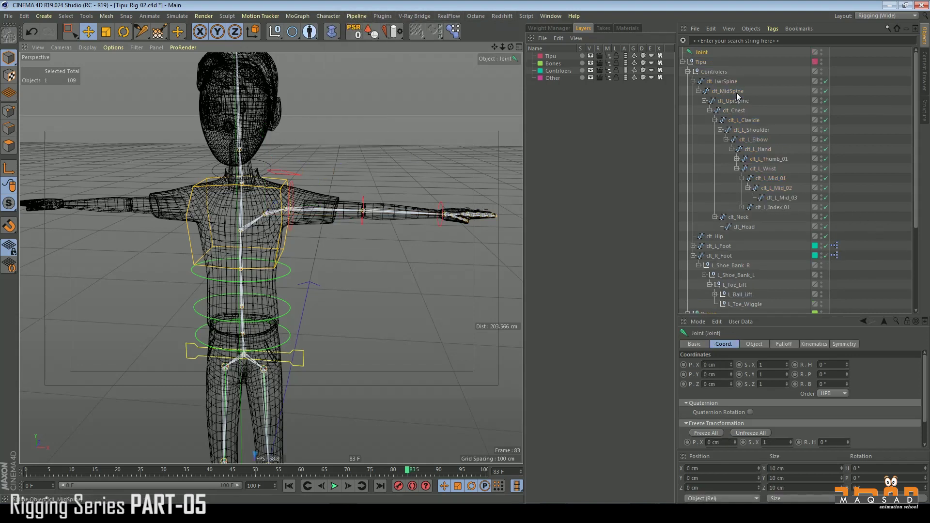
{"action": "key", "text": "ctrl+z"}
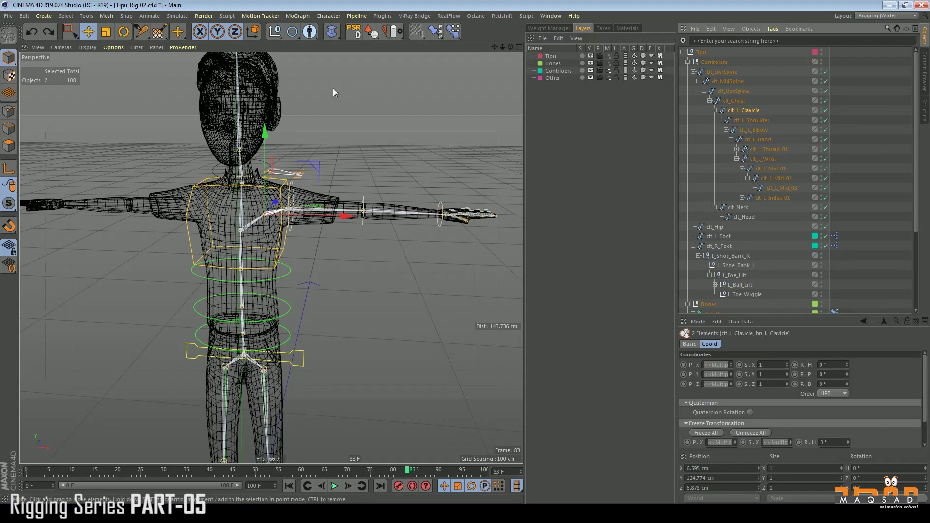
Mirror clt_L_Clavicle and bn_L_Clavicle with their children using the Mirror Tool, replacing _L_ with _R_ in the names
{"action": "left_click", "coordinate": [293, 18]}
{"action": "left_click", "coordinate": [327, 17]}
{"action": "left_click", "coordinate": [327, 17]}
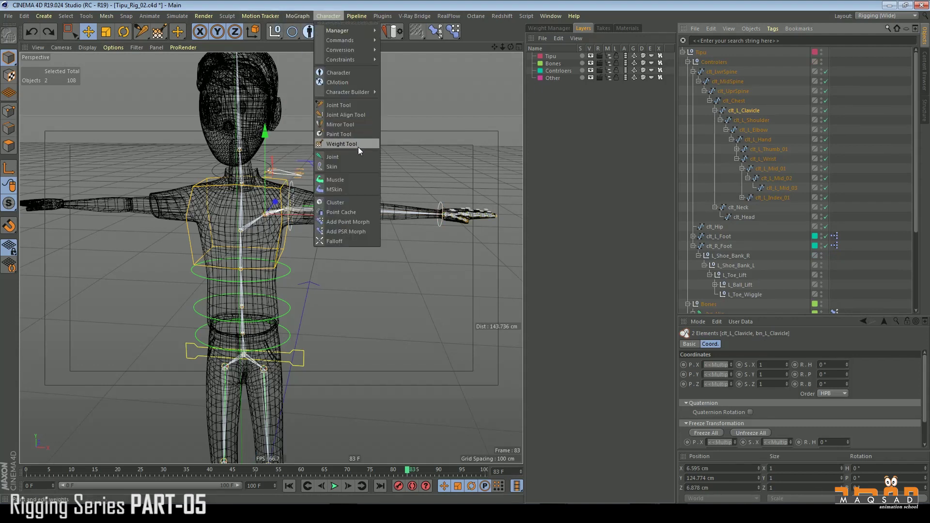
{"action": "left_click", "coordinate": [353, 125]}
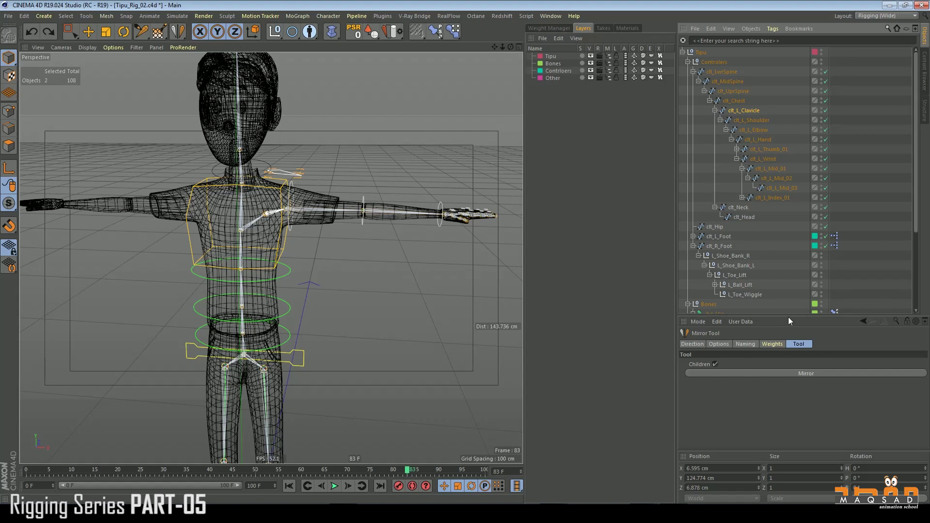
{"action": "left_click_drag", "start_coordinate": [788, 315], "coordinate": [760, 128]}
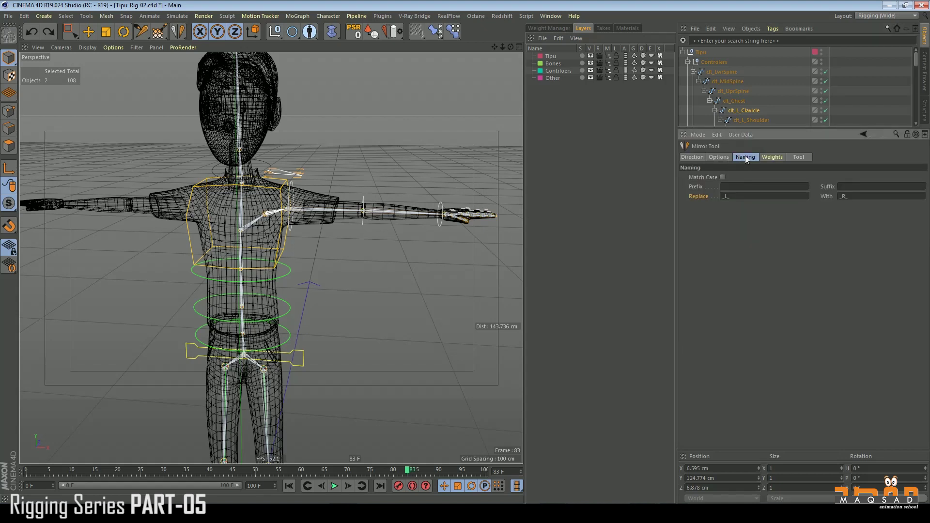
{"action": "left_click", "coordinate": [797, 187]}
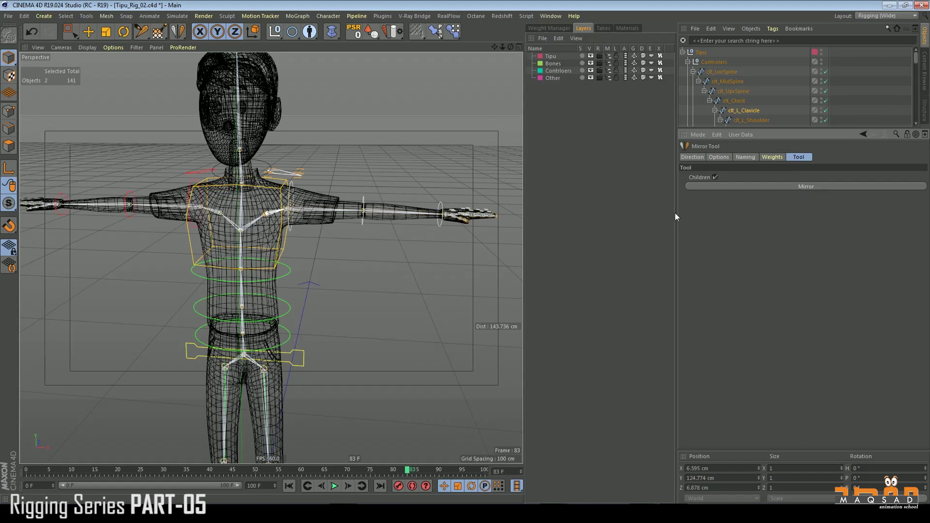
Inspect the mirrored right arm, hand and finger bones with their controllers up close, including clt_R_Hand
{"action": "left_click_drag", "start_coordinate": [276, 234], "coordinate": [306, 236], "text": "alt"}
{"action": "middle_click_drag", "start_coordinate": [270, 258], "coordinate": [415, 255], "text": "alt"}
{"action": "left_click_drag", "start_coordinate": [255, 218], "coordinate": [263, 284], "text": "alt"}
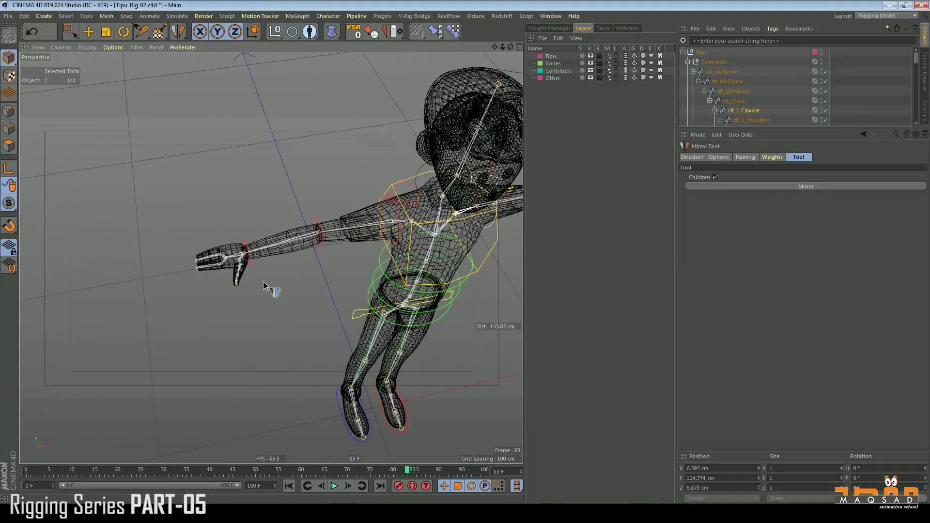
{"action": "right_click_drag", "start_coordinate": [239, 254], "coordinate": [299, 317], "text": "alt"}
{"action": "key", "text": "space"}
{"action": "key", "text": "space"}
{"action": "left_click_drag", "start_coordinate": [299, 318], "coordinate": [283, 288], "text": "alt"}
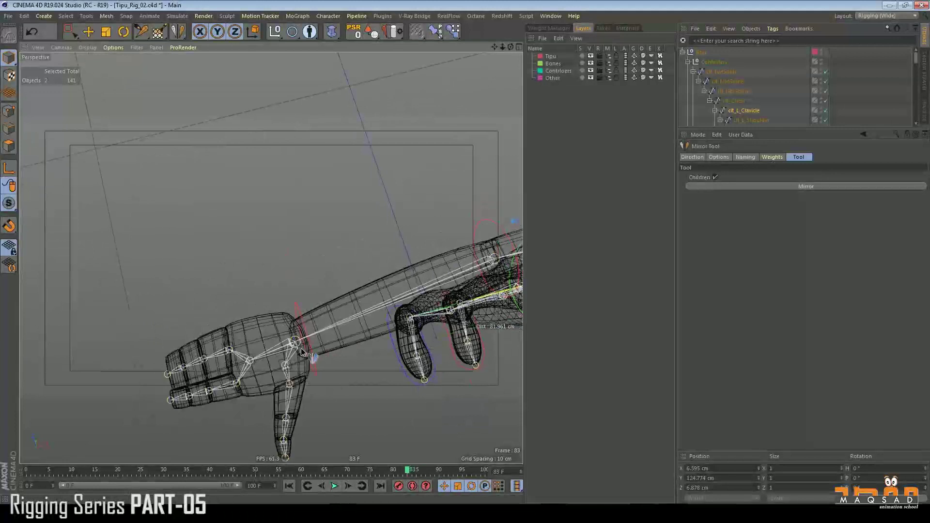
{"action": "key", "text": "e"}
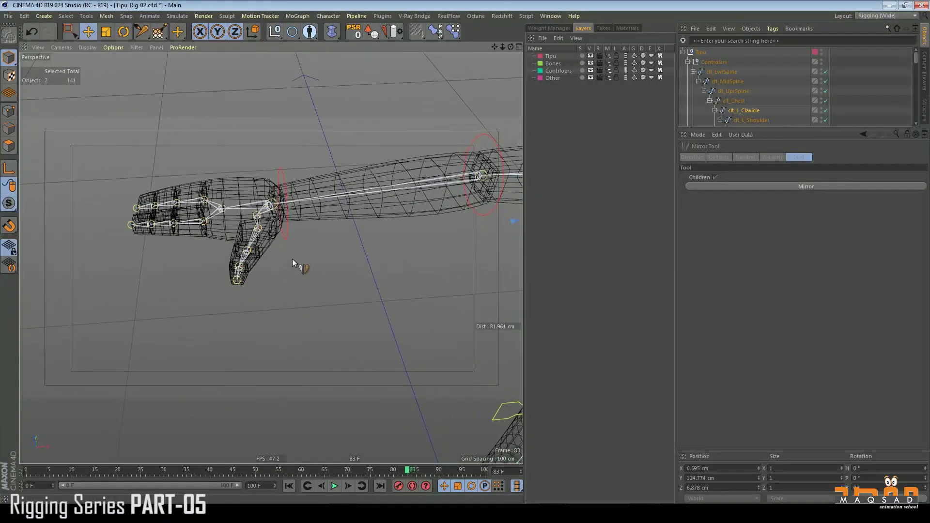
{"action": "left_click", "coordinate": [286, 240]}
{"action": "scroll", "coordinate": [288, 239], "scroll_direction": "up", "scroll_amount": 3}
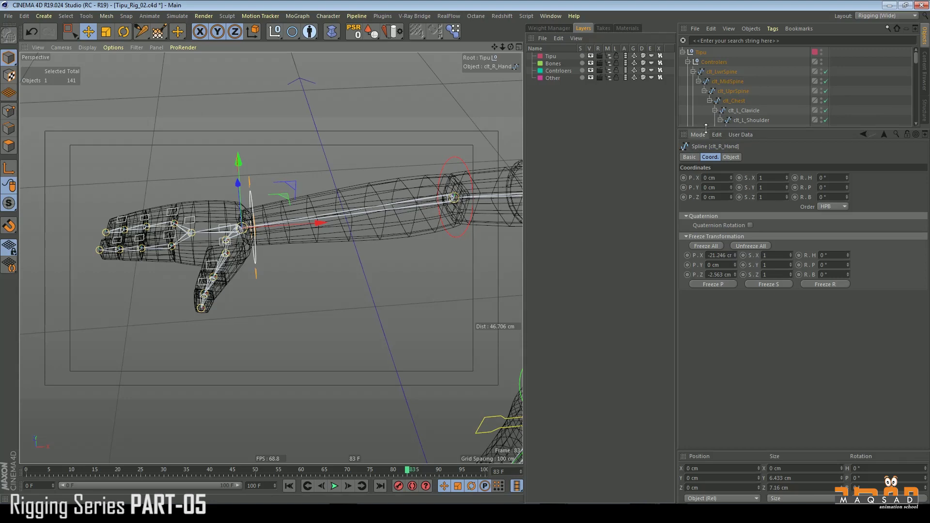
Examine the full character rig from the front to compare both arms and the hip controller
{"action": "left_click_drag", "start_coordinate": [706, 127], "coordinate": [706, 173]}
{"action": "scroll", "coordinate": [386, 199], "scroll_direction": "down", "scroll_amount": 8}
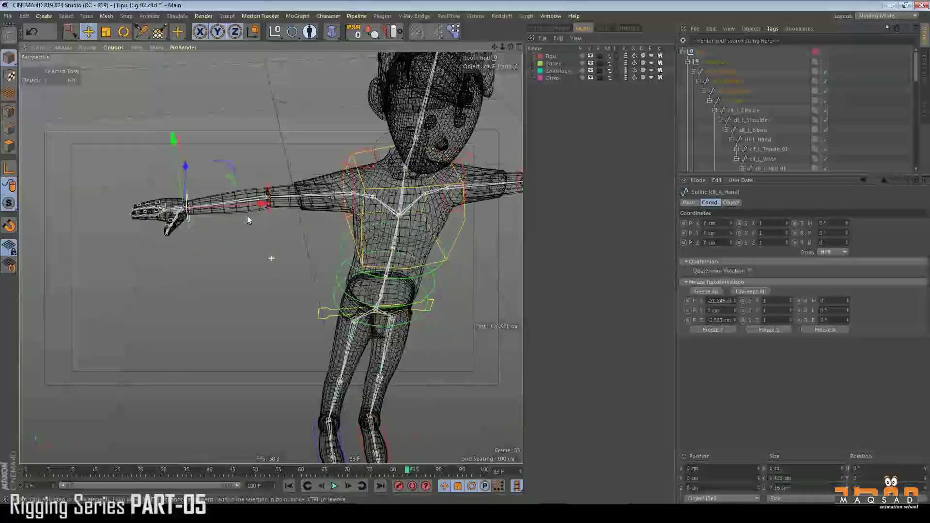
{"action": "left_click_drag", "start_coordinate": [386, 199], "coordinate": [364, 211], "text": "alt"}
{"action": "left_click", "coordinate": [373, 252]}
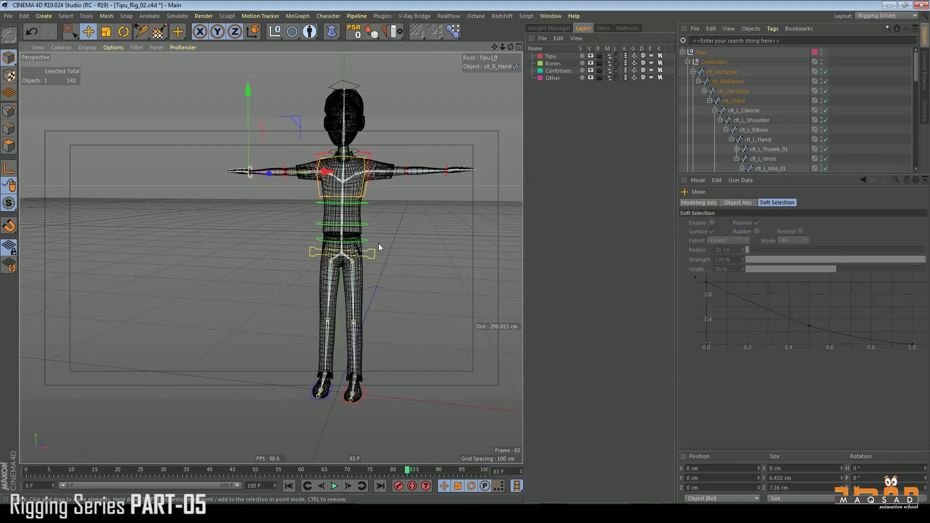
{"action": "middle_click_drag", "start_coordinate": [386, 218], "coordinate": [389, 219], "text": "alt"}
{"action": "left_click_drag", "start_coordinate": [388, 224], "coordinate": [404, 250], "text": "alt"}
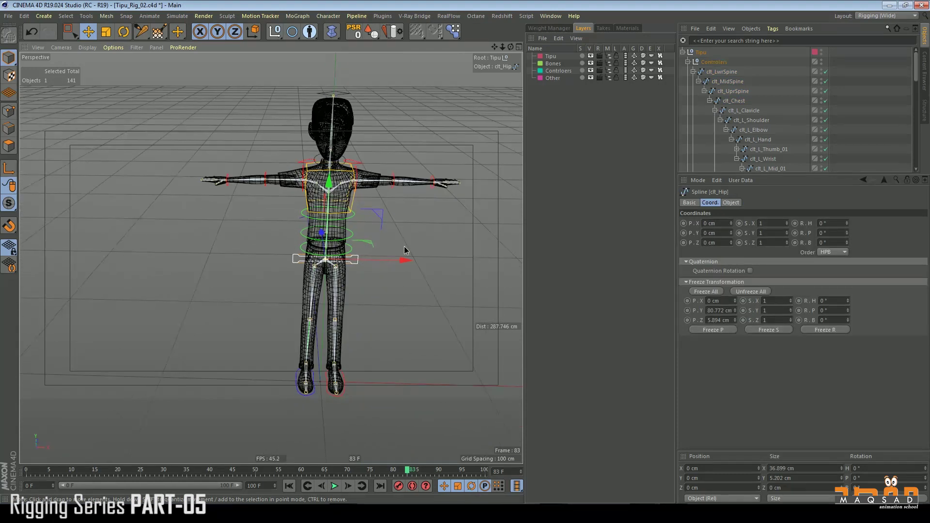
{"action": "middle_click_drag", "start_coordinate": [397, 227], "coordinate": [390, 204], "text": "alt"}
{"action": "right_click_drag", "start_coordinate": [391, 204], "coordinate": [342, 143], "text": "alt"}
{"action": "middle_click_drag", "start_coordinate": [341, 143], "coordinate": [355, 181], "text": "alt"}
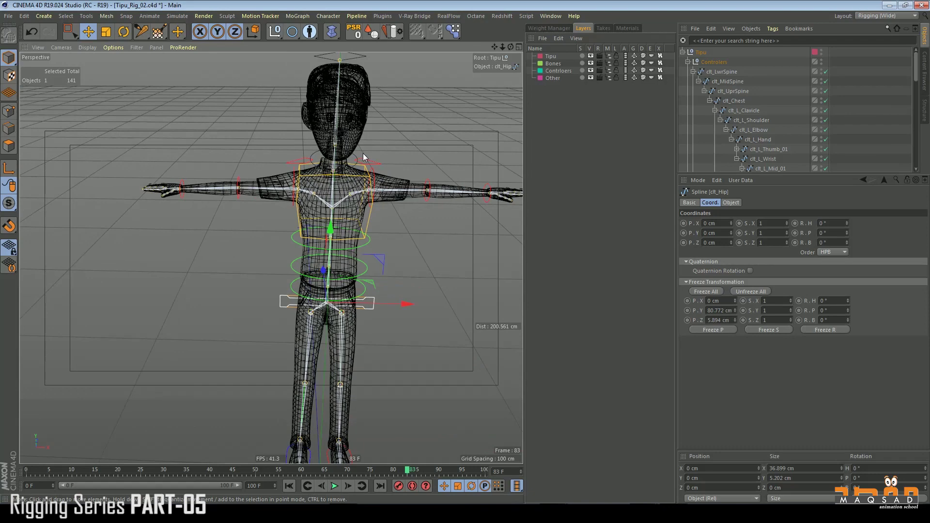
{"action": "left_click", "coordinate": [287, 162]}
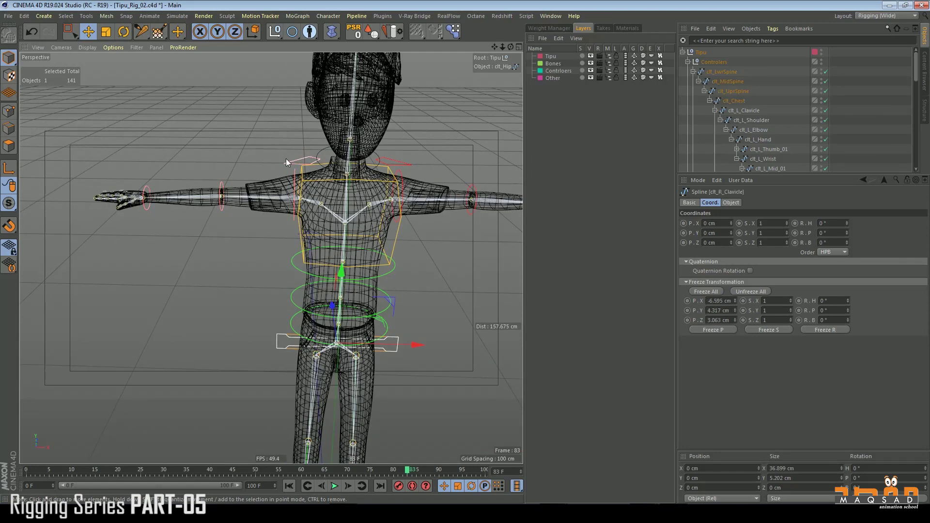
{"action": "scroll", "coordinate": [291, 164], "scroll_direction": "up", "scroll_amount": 10}
{"action": "left_click", "coordinate": [297, 256], "text": "shift"}
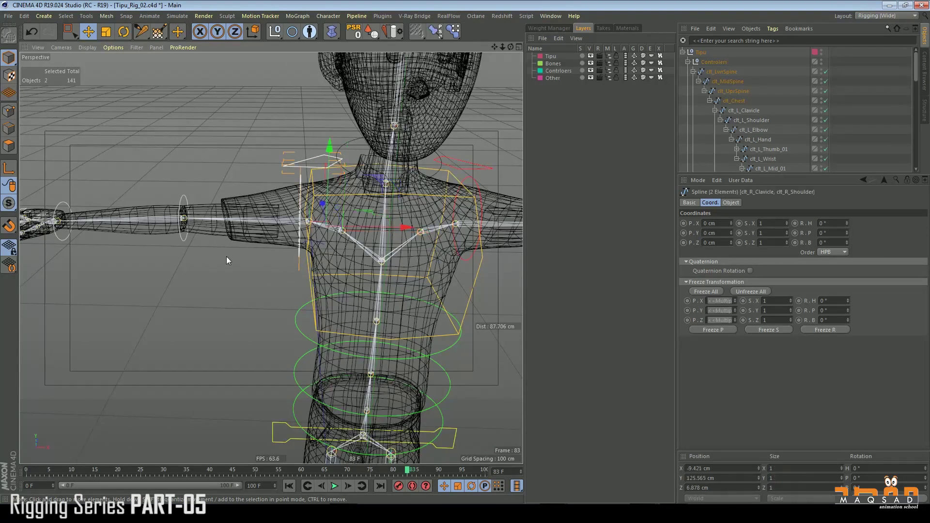
{"action": "middle_click_drag", "start_coordinate": [202, 227], "coordinate": [248, 264], "text": "alt"}
{"action": "left_click_drag", "start_coordinate": [248, 265], "coordinate": [219, 280], "text": "alt"}
{"action": "left_click", "coordinate": [228, 270], "text": "shift"}
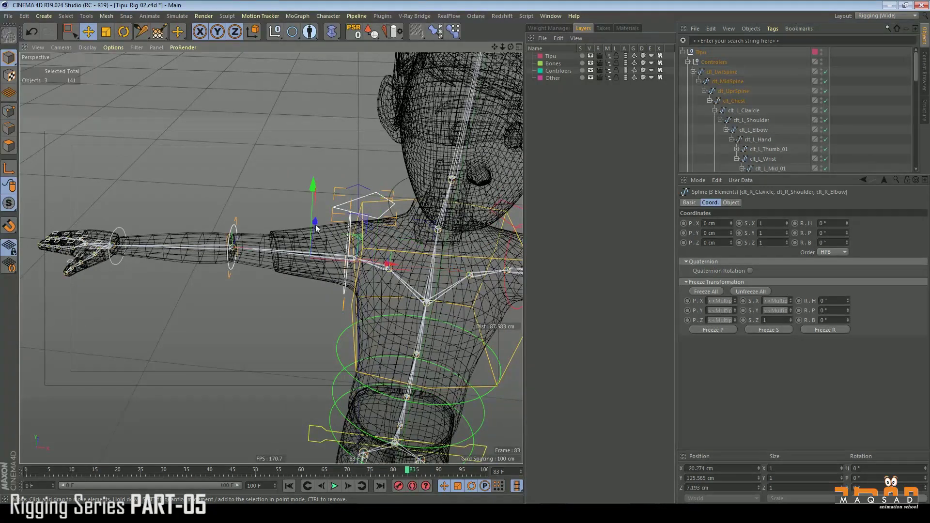
Select clt_R_Clavicle with all its children, turn on their custom display color and set it to pure blue
{"action": "left_click_drag", "start_coordinate": [778, 173], "coordinate": [779, 241]}
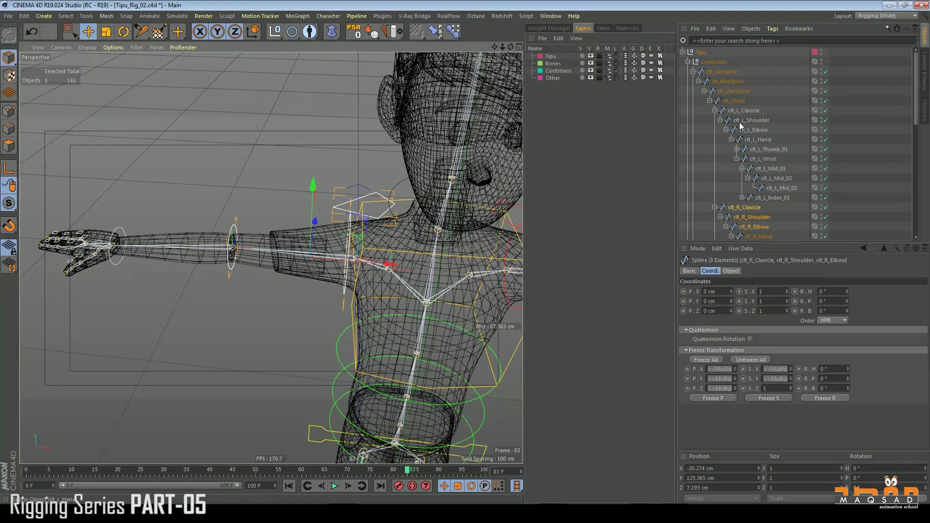
{"action": "left_click", "coordinate": [756, 208]}
{"action": "left_click", "coordinate": [715, 207]}
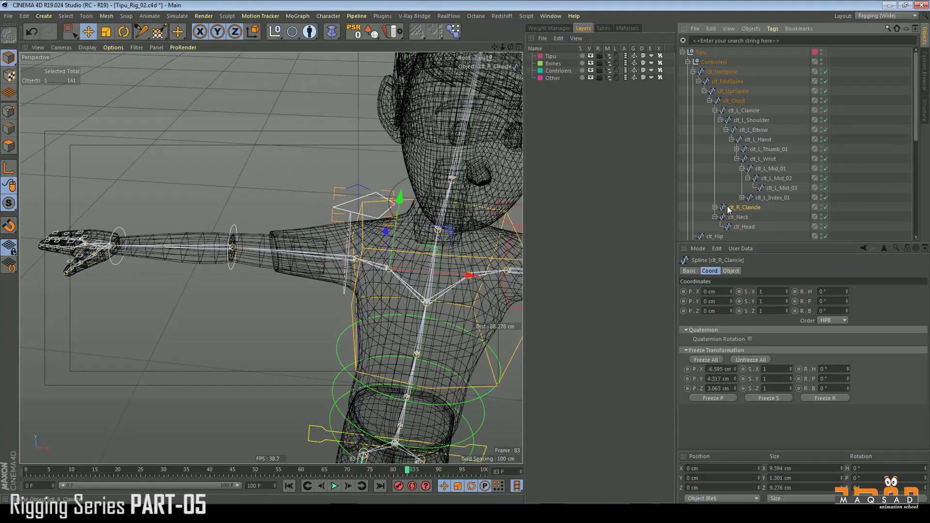
{"action": "middle_click", "coordinate": [750, 208]}
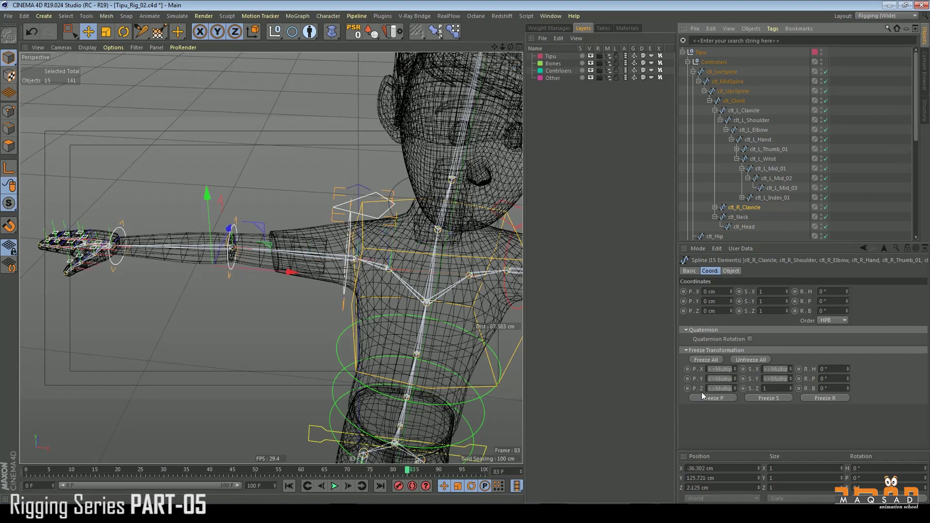
{"action": "left_click", "coordinate": [689, 271]}
{"action": "left_click", "coordinate": [746, 330]}
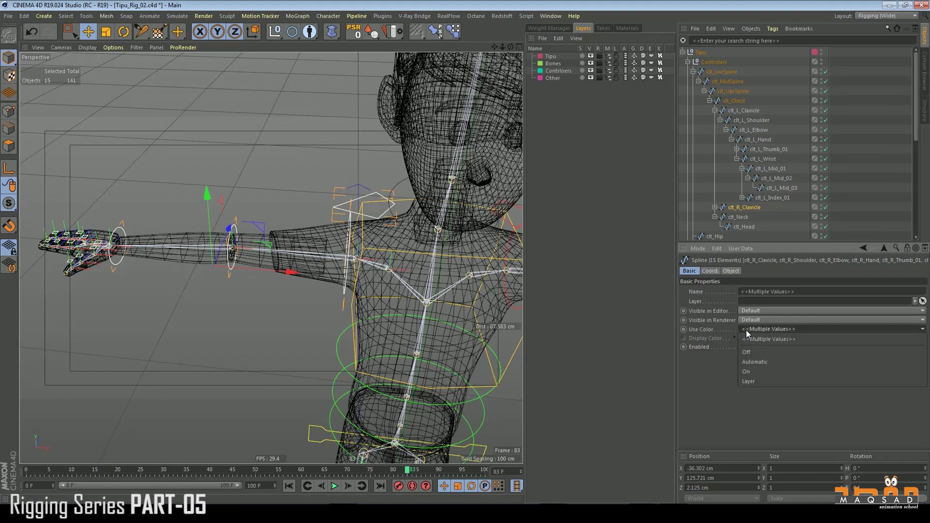
{"action": "left_click", "coordinate": [758, 371]}
{"action": "left_click", "coordinate": [745, 338]}
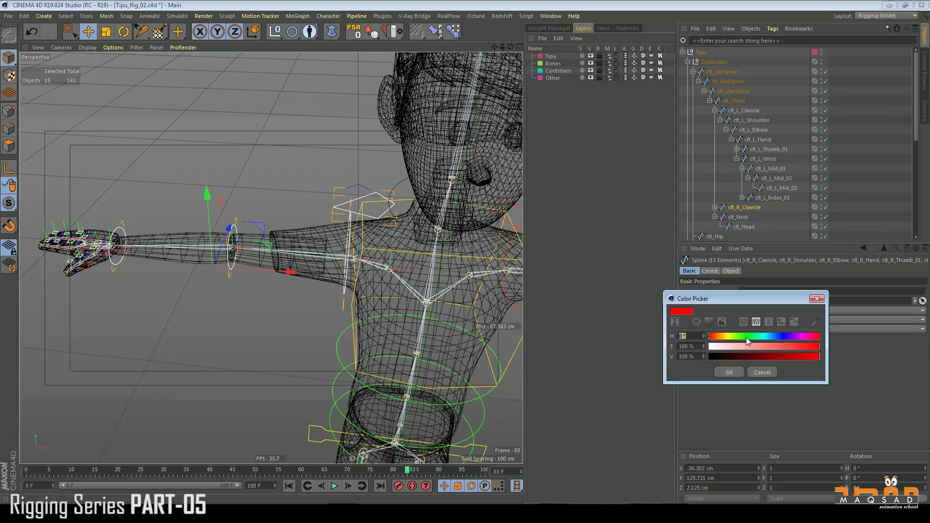
{"action": "left_click_drag", "start_coordinate": [747, 342], "coordinate": [782, 343]}
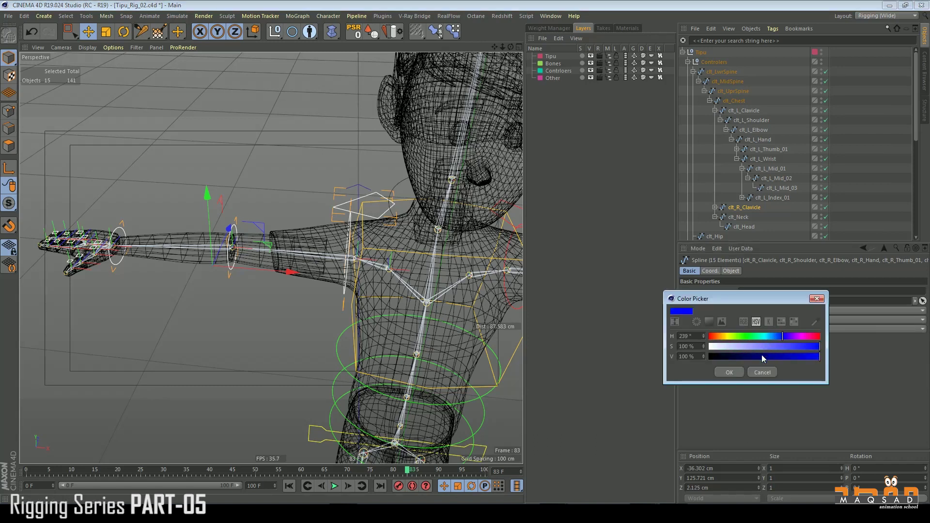
{"action": "left_click", "coordinate": [729, 372]}
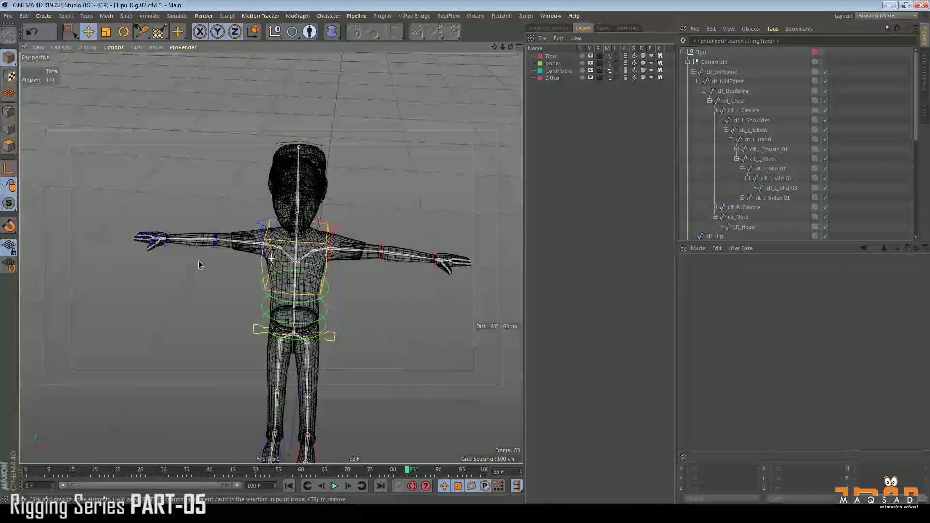
Select clt_Neck and clt_Head, turn on their custom display color and set its hue to 117°
{"action": "left_click_drag", "start_coordinate": [199, 261], "coordinate": [318, 250], "text": "alt"}
{"action": "middle_click_drag", "start_coordinate": [319, 251], "coordinate": [311, 205], "text": "alt"}
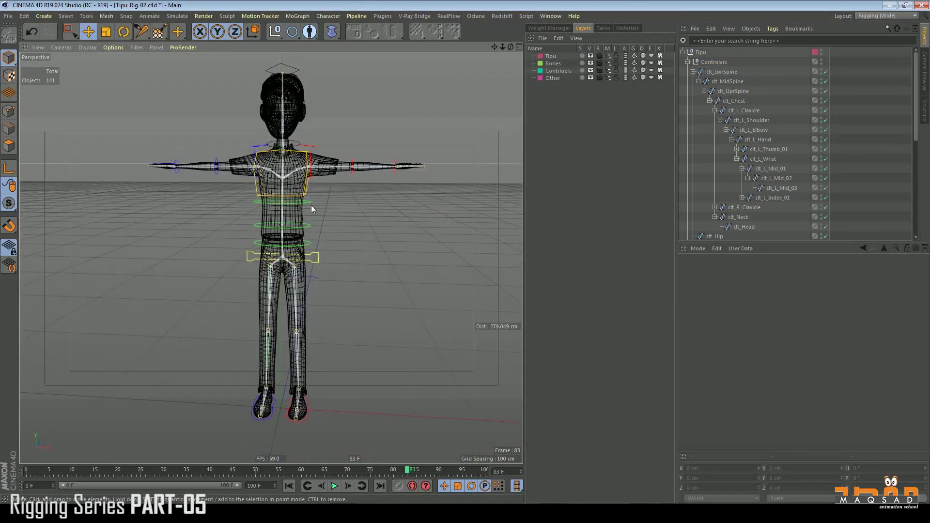
{"action": "left_click_drag", "start_coordinate": [311, 205], "coordinate": [283, 219], "text": "alt"}
{"action": "middle_click_drag", "start_coordinate": [282, 219], "coordinate": [303, 231], "text": "alt"}
{"action": "right_click_drag", "start_coordinate": [303, 231], "coordinate": [340, 216], "text": "alt"}
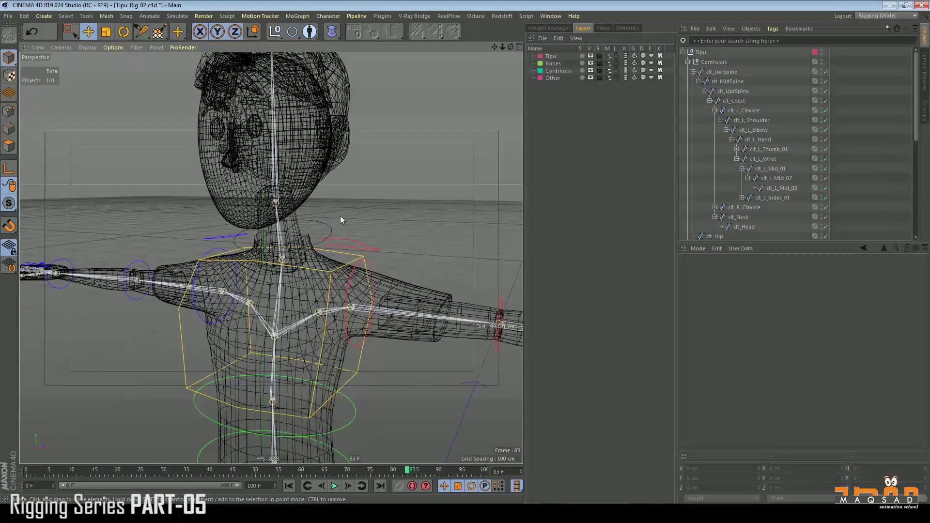
{"action": "left_click", "coordinate": [329, 226]}
{"action": "middle_click_drag", "start_coordinate": [307, 154], "coordinate": [325, 232], "text": "alt"}
{"action": "right_click_drag", "start_coordinate": [324, 232], "coordinate": [318, 154], "text": "alt"}
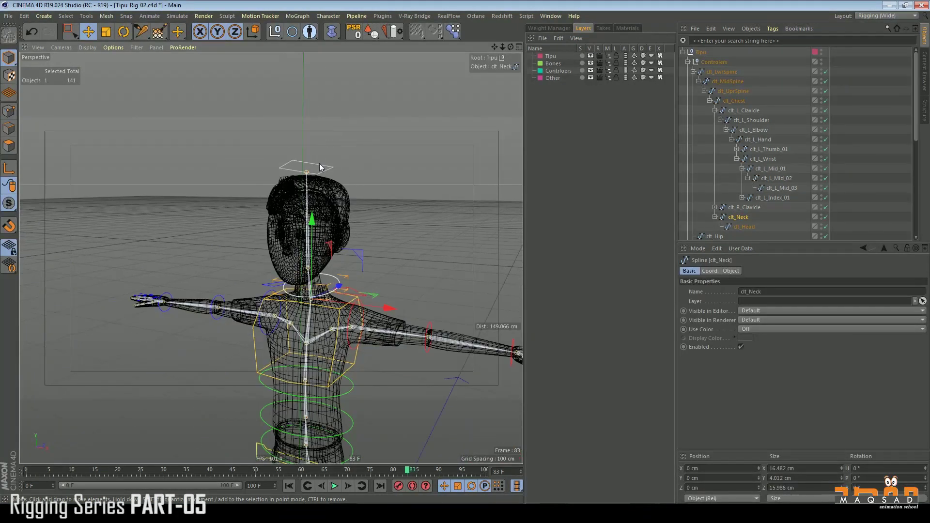
{"action": "left_click", "coordinate": [323, 168], "text": "shift"}
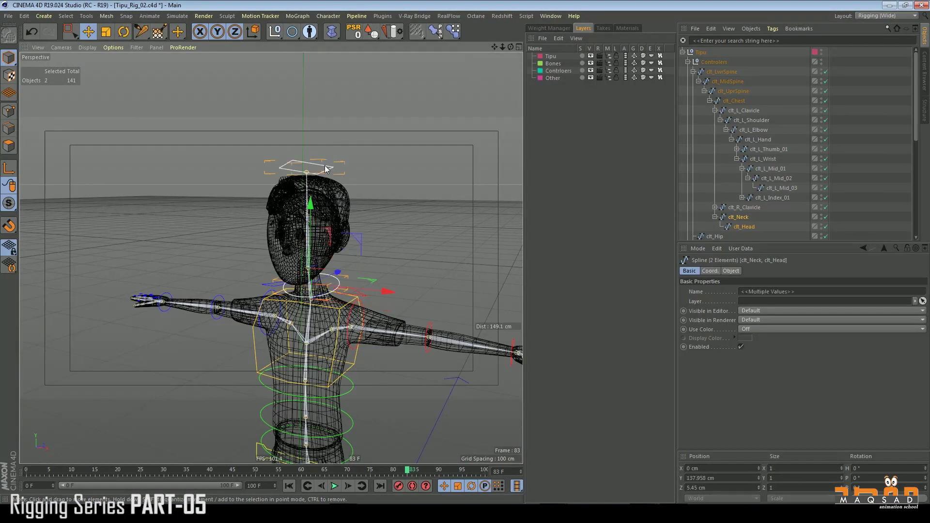
{"action": "left_click", "coordinate": [753, 329]}
{"action": "left_click", "coordinate": [748, 347]}
{"action": "left_click", "coordinate": [746, 339]}
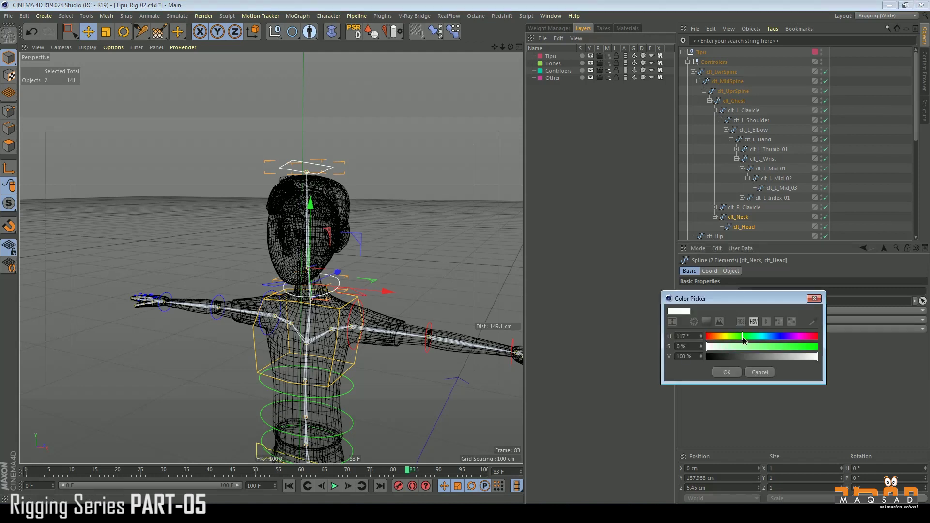
{"action": "left_click", "coordinate": [727, 372]}
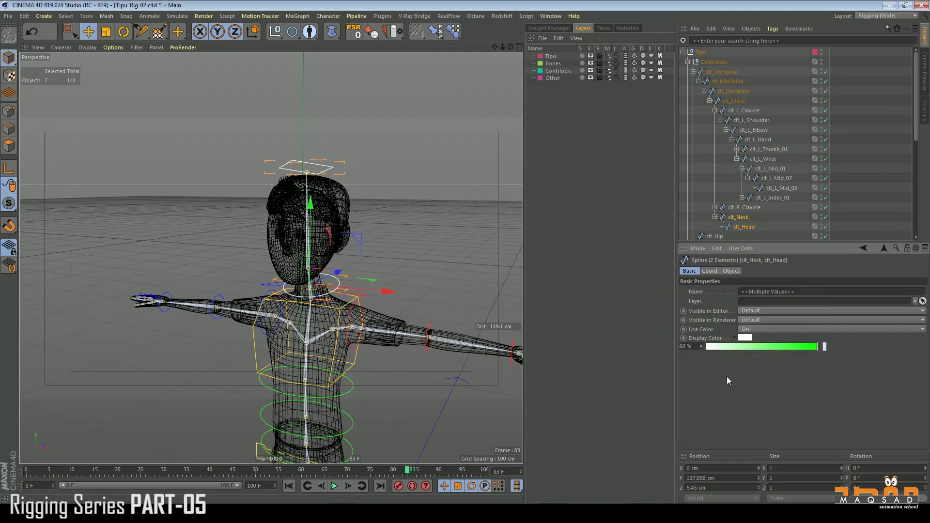
Deselect everything and examine the color-coded controllers on the full rig from several angles
{"action": "left_click", "coordinate": [455, 241]}
{"action": "right_click_drag", "start_coordinate": [460, 236], "coordinate": [383, 269], "text": "alt"}
{"action": "left_click_drag", "start_coordinate": [383, 269], "coordinate": [398, 234], "text": "alt"}
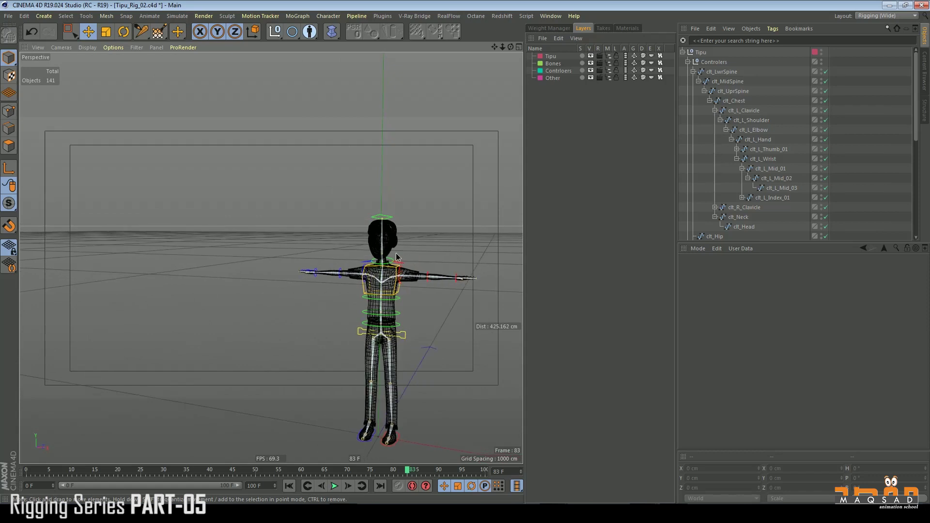
{"action": "right_click_drag", "start_coordinate": [398, 234], "coordinate": [428, 221], "text": "alt"}
{"action": "left_click_drag", "start_coordinate": [429, 221], "coordinate": [408, 268], "text": "alt"}
{"action": "middle_click_drag", "start_coordinate": [408, 269], "coordinate": [405, 261], "text": "alt"}
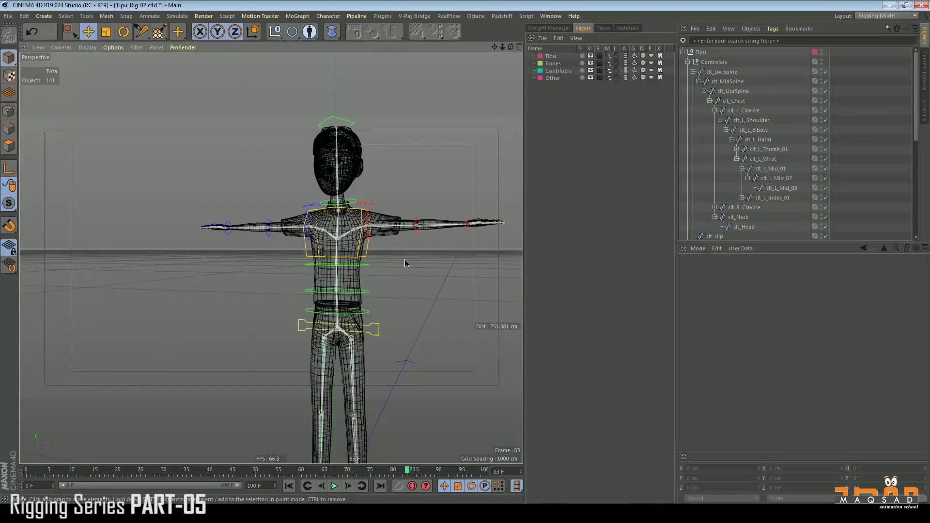
{"action": "right_click_drag", "start_coordinate": [405, 262], "coordinate": [377, 286], "text": "alt"}
{"action": "middle_click_drag", "start_coordinate": [376, 286], "coordinate": [378, 237], "text": "alt"}
{"action": "left_click_drag", "start_coordinate": [368, 336], "coordinate": [334, 334], "text": "alt"}
{"action": "middle_click_drag", "start_coordinate": [269, 233], "coordinate": [271, 285], "text": "alt"}
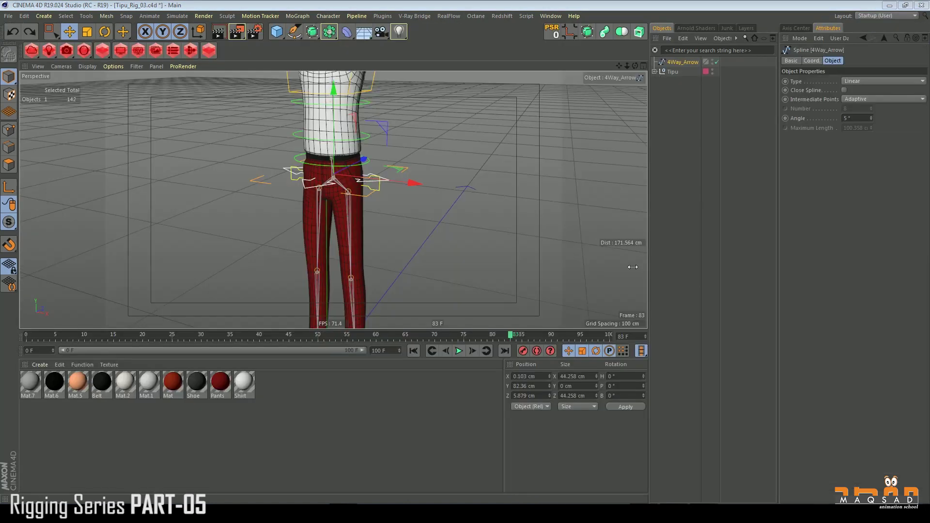
Move the 4Way_Arrow spline along X clear of the character's hips, to about X 36.5 cm
{"action": "scroll", "coordinate": [362, 203], "scroll_direction": "up", "scroll_amount": 5}
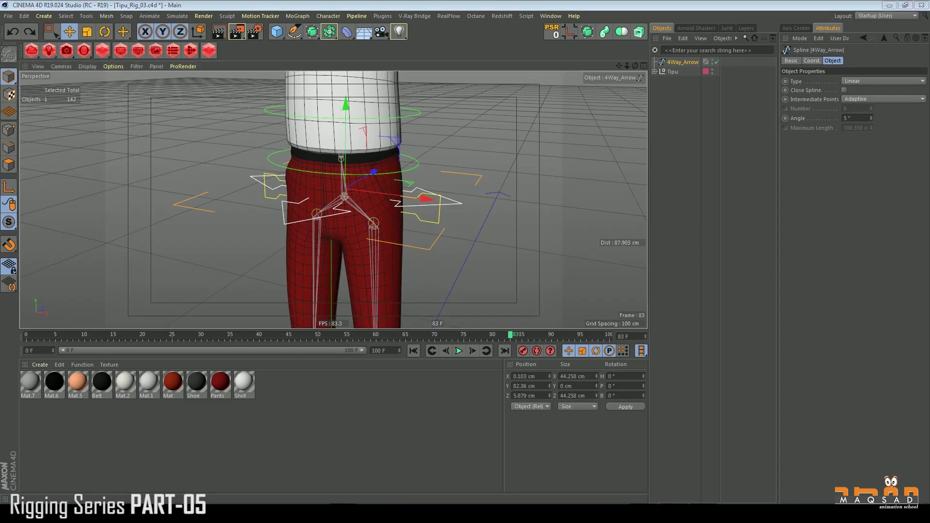
{"action": "scroll", "coordinate": [299, 169], "scroll_direction": "down", "scroll_amount": 4}
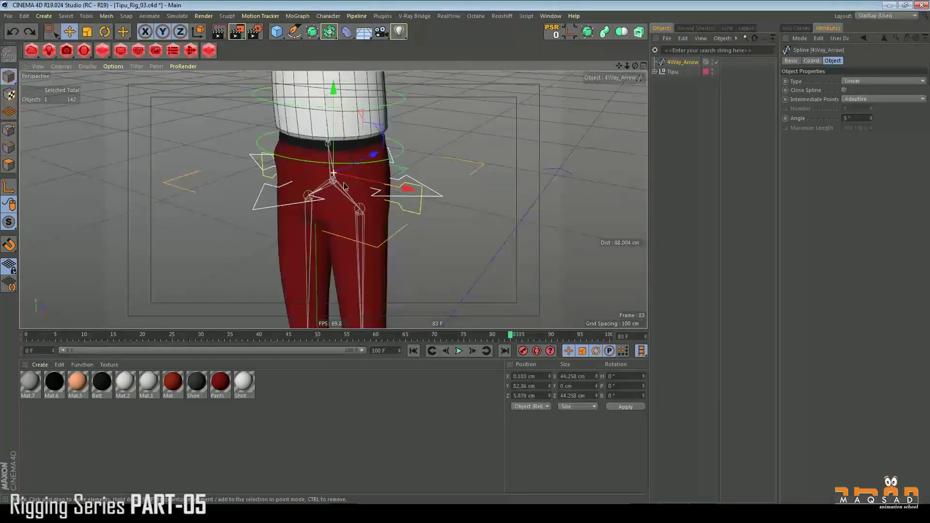
{"action": "scroll", "coordinate": [299, 168], "scroll_direction": "down", "scroll_amount": 5}
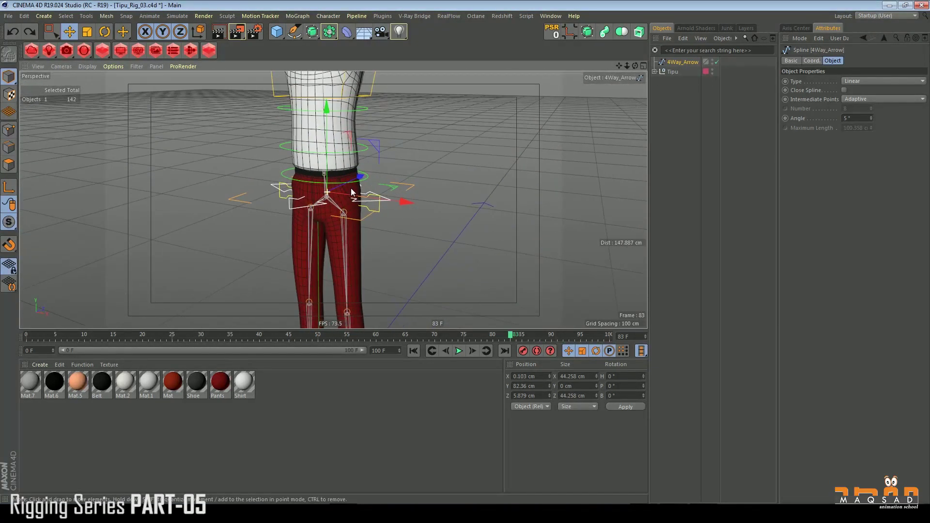
{"action": "scroll", "coordinate": [293, 200], "scroll_direction": "up", "scroll_amount": 5}
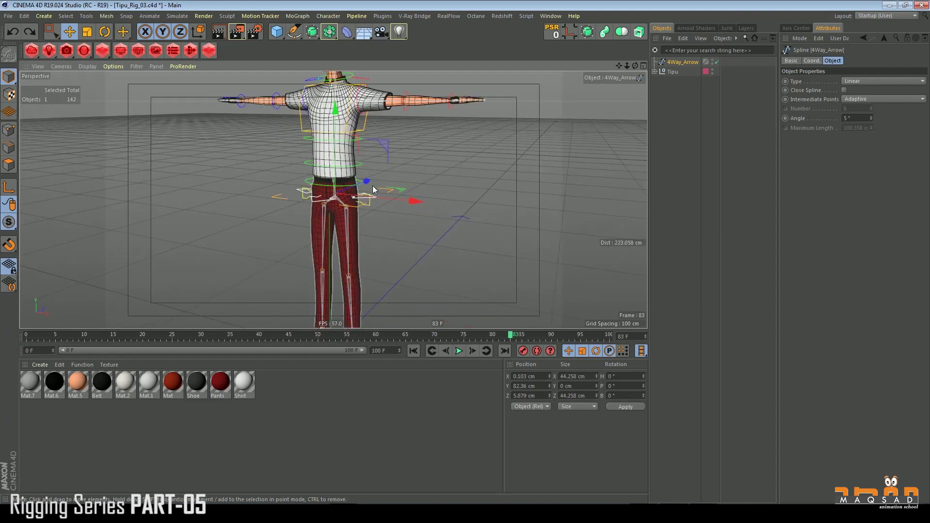
{"action": "left_click_drag", "start_coordinate": [405, 203], "coordinate": [505, 210]}
{"action": "scroll", "coordinate": [420, 217], "scroll_direction": "up", "scroll_amount": 6}
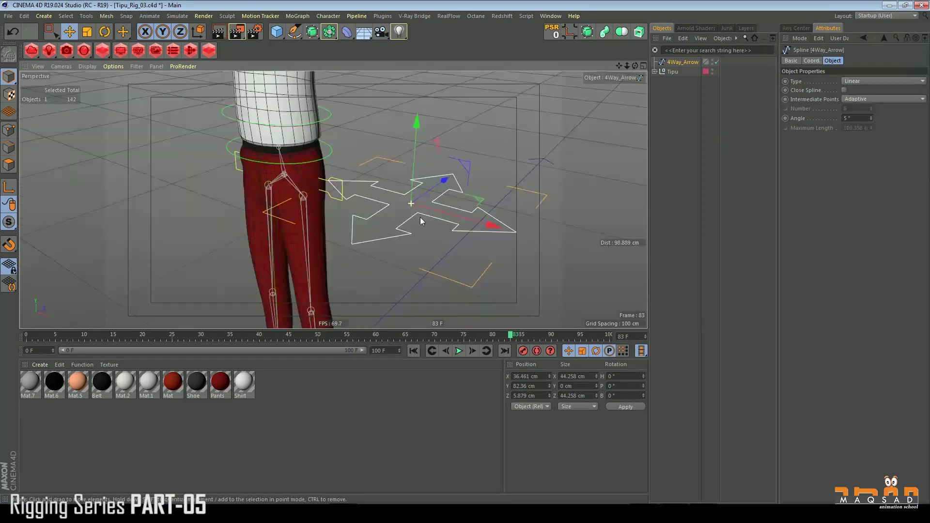
Select the four inner corner points of 4Way_Arrow and scale them outward to about 13.1 cm across
{"action": "left_click_drag", "start_coordinate": [387, 189], "coordinate": [310, 170], "text": "alt"}
{"action": "left_click", "coordinate": [9, 130]}
{"action": "scroll", "coordinate": [310, 139], "scroll_direction": "up", "scroll_amount": 3}
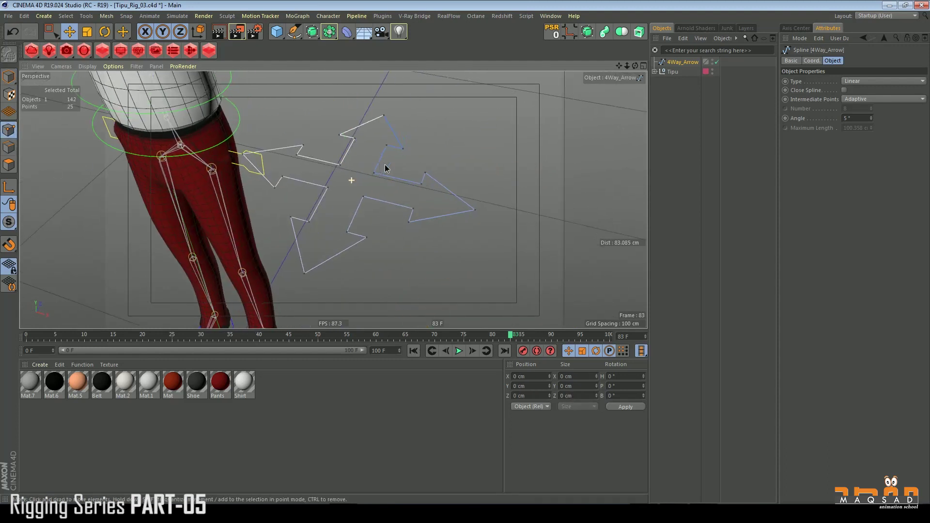
{"action": "left_click", "coordinate": [59, 34]}
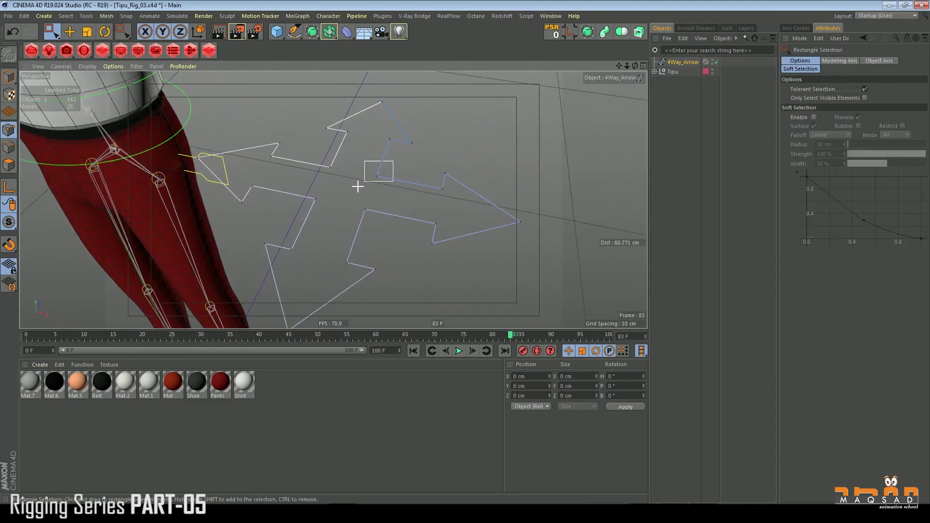
{"action": "left_click_drag", "start_coordinate": [295, 226], "coordinate": [295, 226]}
{"action": "key", "text": "t"}
{"action": "left_click_drag", "start_coordinate": [376, 167], "coordinate": [733, 155]}
{"action": "scroll", "coordinate": [363, 183], "scroll_direction": "down", "scroll_amount": 6}
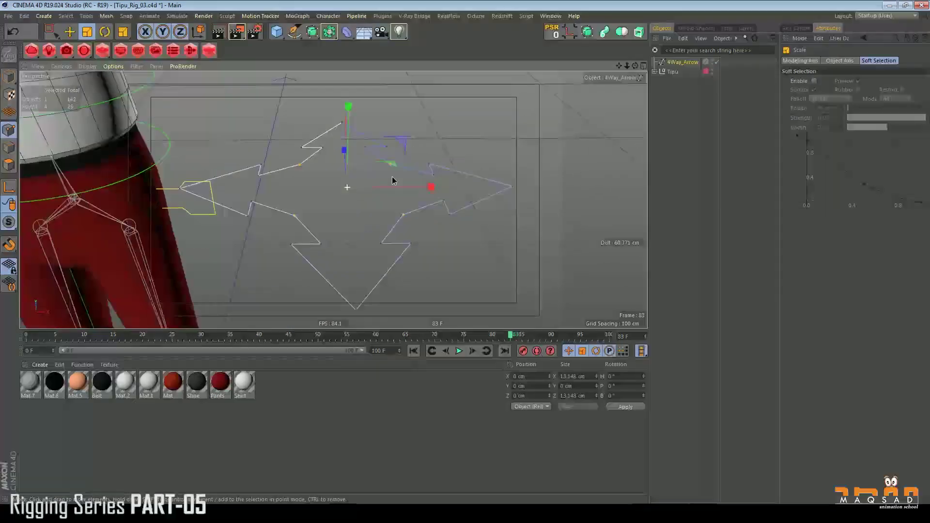
{"action": "scroll", "coordinate": [353, 182], "scroll_direction": "up", "scroll_amount": 6}
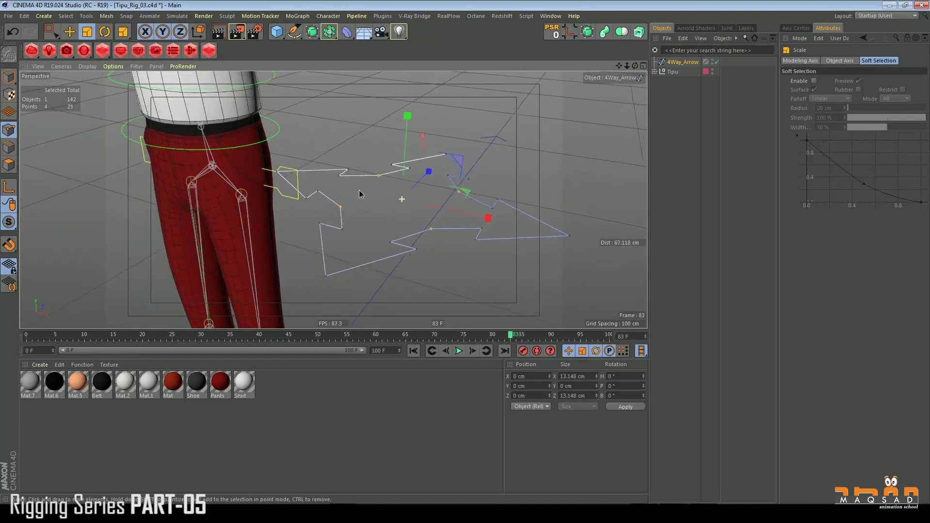
{"action": "scroll", "coordinate": [352, 195], "scroll_direction": "down", "scroll_amount": 2}
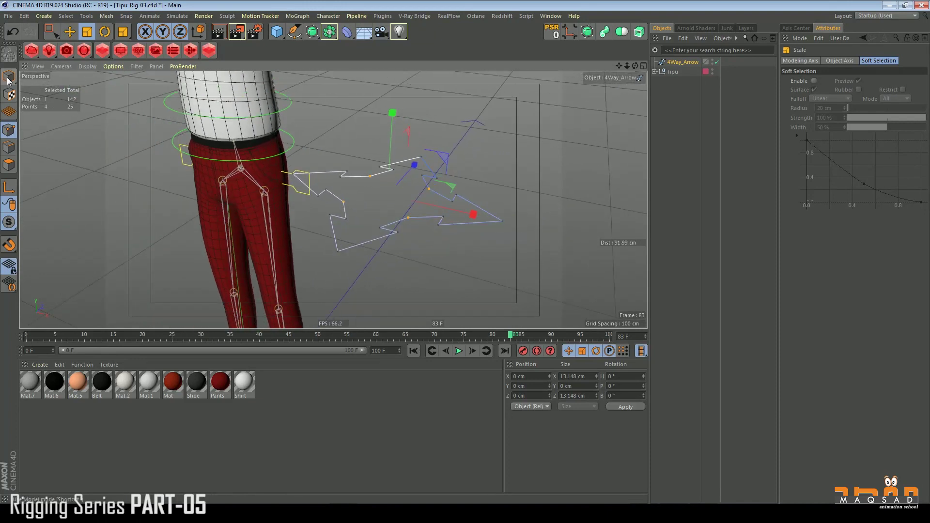
Select all points of the 4Way_Arrow spline and return to model mode
{"action": "left_click", "coordinate": [49, 35]}
{"action": "scroll", "coordinate": [391, 185], "scroll_direction": "down", "scroll_amount": 2}
{"action": "left_click_drag", "start_coordinate": [391, 185], "coordinate": [353, 207], "text": "alt"}
{"action": "left_click_drag", "start_coordinate": [493, 149], "coordinate": [247, 291]}
{"action": "left_click_drag", "start_coordinate": [303, 206], "coordinate": [312, 204], "text": "alt"}
{"action": "left_click", "coordinate": [9, 76]}
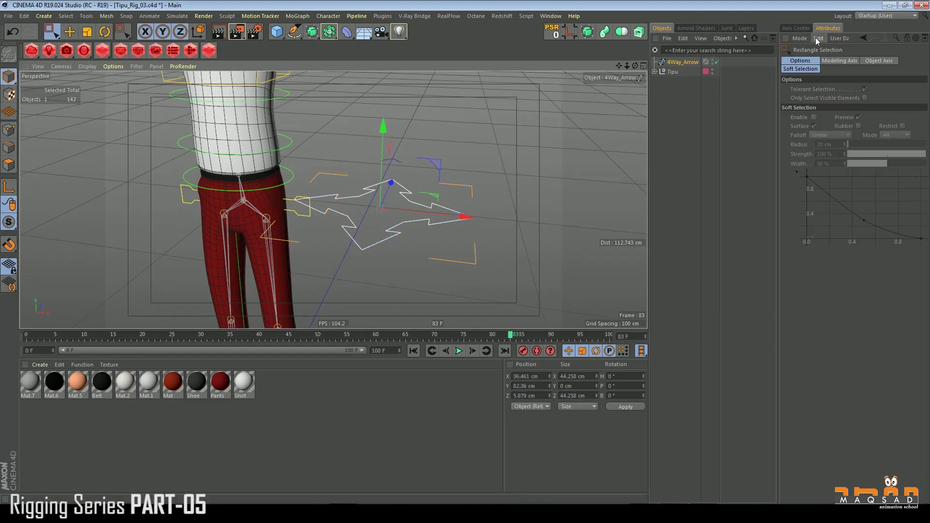
Switch the interface layout to Rigging (Wide) and display the scene's layer list
{"action": "left_click", "coordinate": [744, 28]}
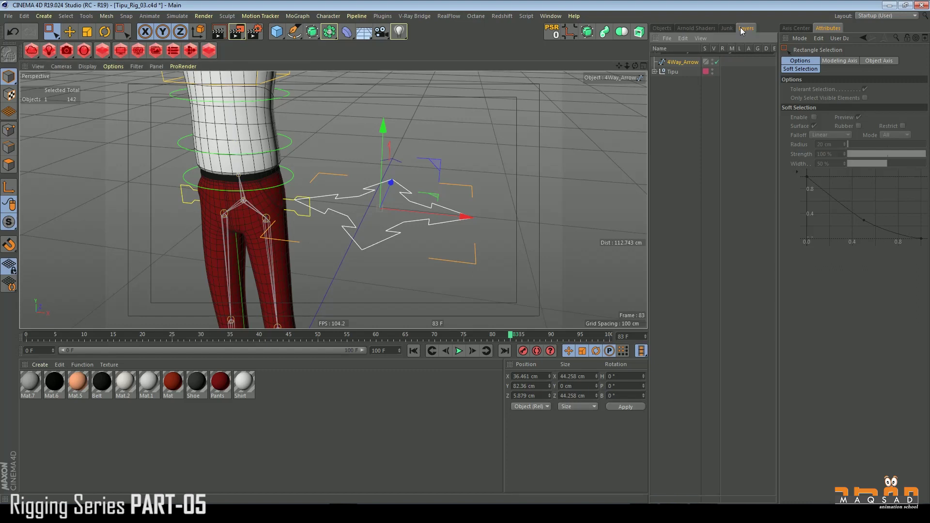
{"action": "left_click_drag", "start_coordinate": [647, 84], "coordinate": [583, 84]}
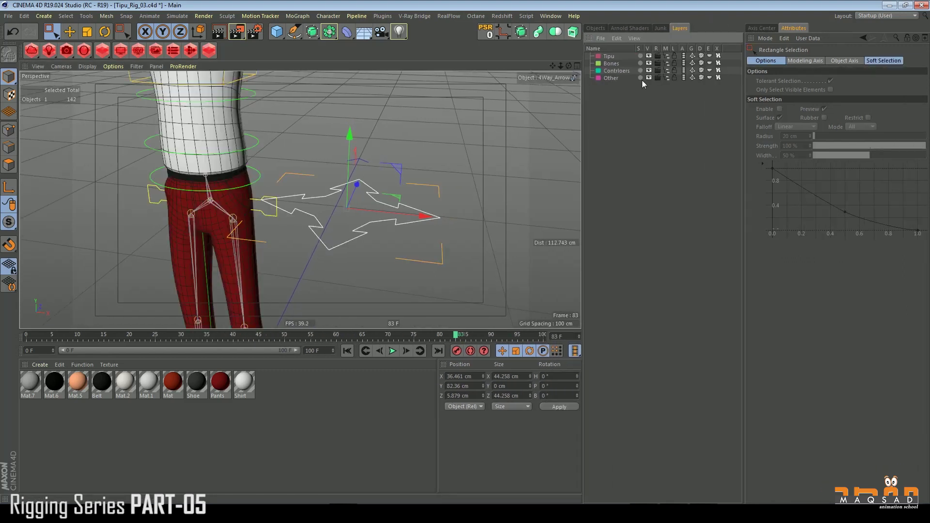
{"action": "left_click", "coordinate": [874, 17]}
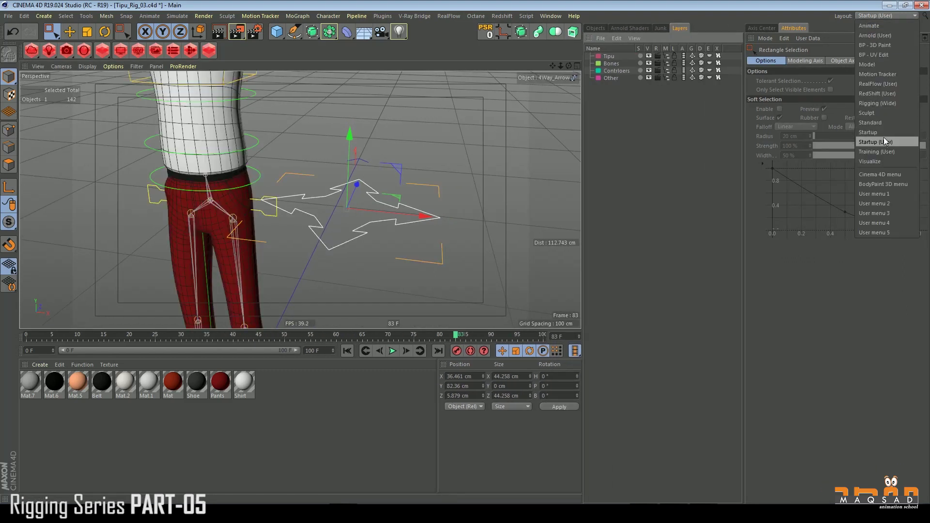
{"action": "left_click", "coordinate": [884, 104]}
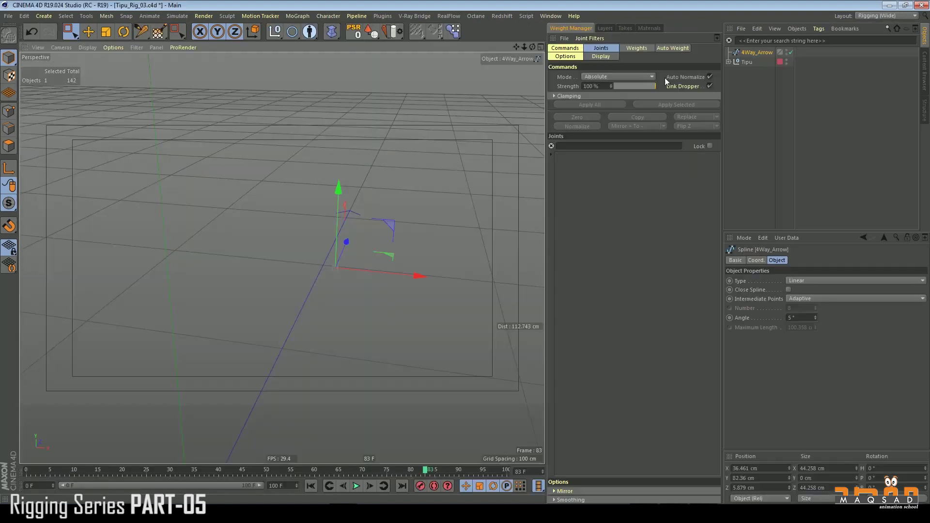
{"action": "left_click", "coordinate": [606, 29]}
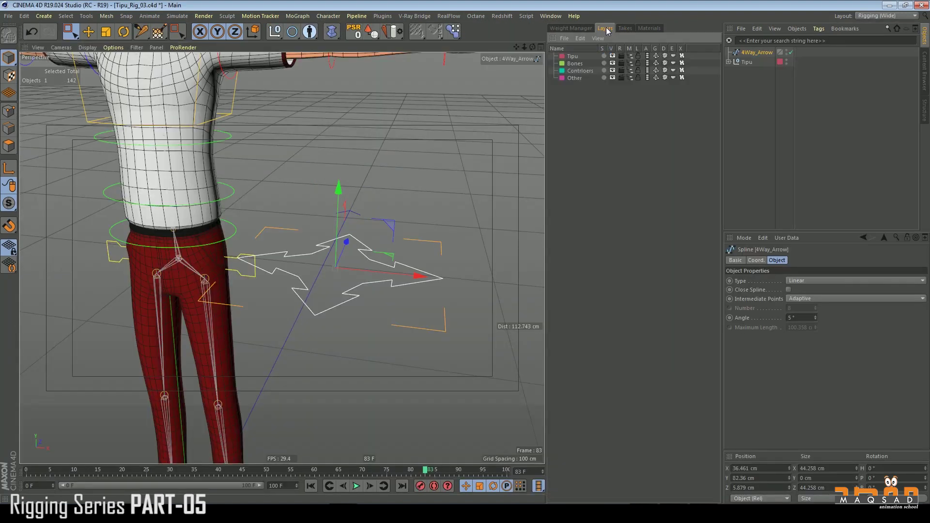
Hide the Tipu layer and snap 4Way_Arrow onto the hip joint at X 0, Y 80.772, Z 5.894 cm
{"action": "left_click", "coordinate": [570, 56]}
{"action": "mouse_move", "coordinate": [395, 150]}
{"action": "left_mouse_down", "text": "alt"}
{"action": "mouse_move", "coordinate": [415, 170]}
{"action": "mouse_move", "coordinate": [378, 148]}
{"action": "left_mouse_up", "text": "alt"}
{"action": "left_click", "coordinate": [752, 52]}
{"action": "left_click_drag", "start_coordinate": [315, 179], "coordinate": [190, 256], "text": "alt"}
{"action": "left_click", "coordinate": [9, 226]}
{"action": "key", "text": "e"}
{"action": "scroll", "coordinate": [195, 248], "scroll_direction": "down", "scroll_amount": 3}
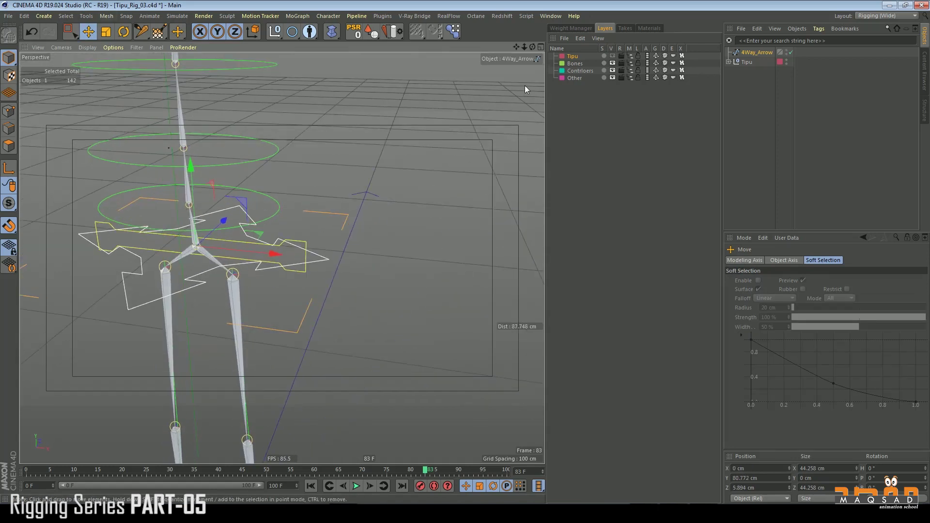
Make the Tipu layer visible again and check the arrow's fit around the hips
{"action": "left_click", "coordinate": [612, 56]}
{"action": "middle_click_drag", "start_coordinate": [329, 173], "coordinate": [446, 146], "text": "alt"}
{"action": "left_click_drag", "start_coordinate": [446, 146], "coordinate": [355, 170], "text": "alt"}
{"action": "scroll", "coordinate": [388, 184], "scroll_direction": "up", "scroll_amount": 4}
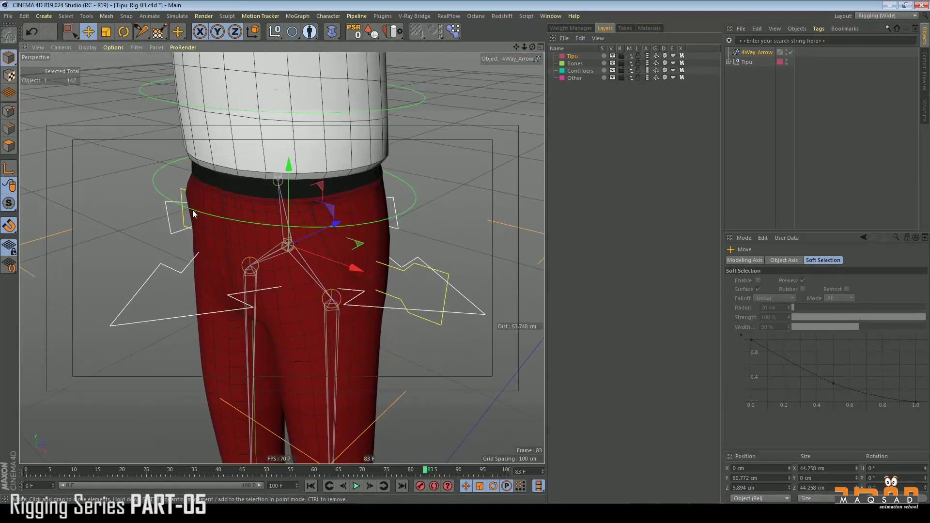
{"action": "left_click_drag", "start_coordinate": [193, 210], "coordinate": [258, 230], "text": "alt"}
Isolate 4Way_Arrow in the viewport, select its four inner corner points and scale them outward
{"action": "key", "text": "alt+s"}
{"action": "left_click", "coordinate": [9, 111]}
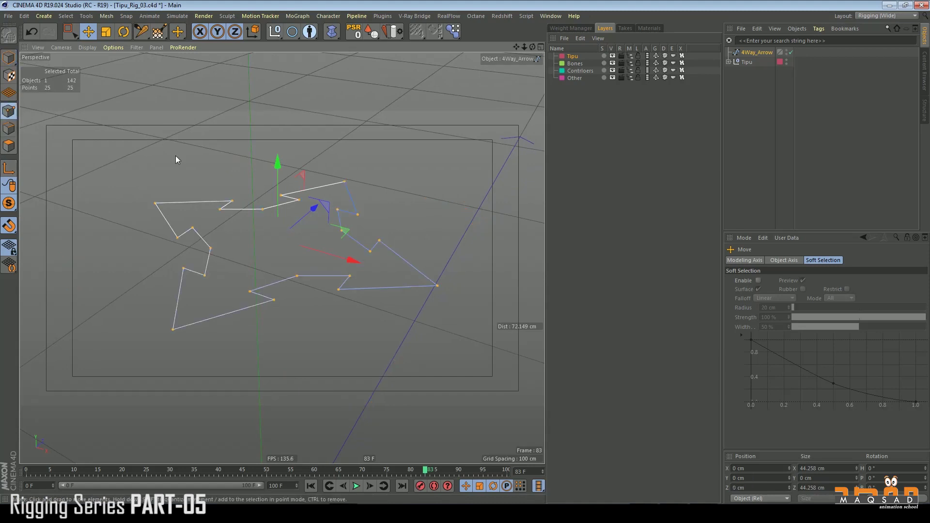
{"action": "left_click", "coordinate": [70, 32]}
{"action": "left_click_drag", "start_coordinate": [228, 184], "coordinate": [251, 215], "text": "alt"}
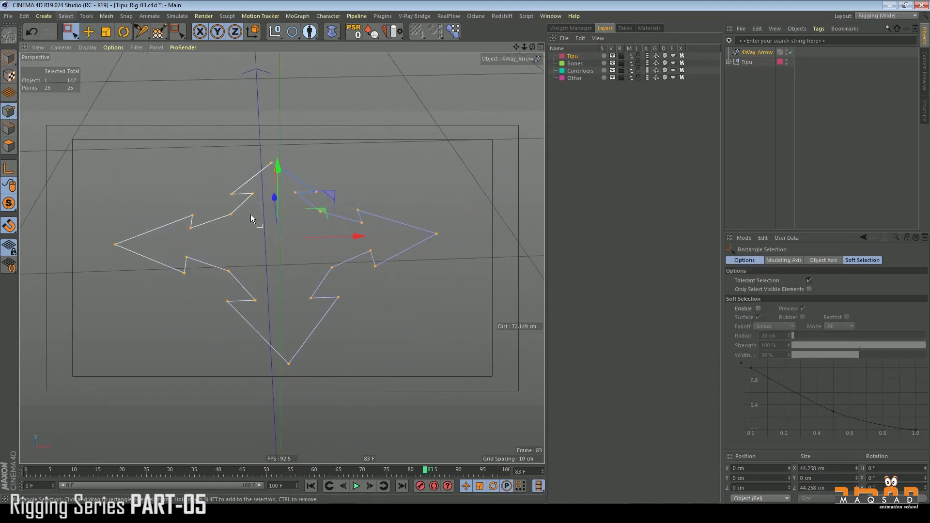
{"action": "left_click_drag", "start_coordinate": [338, 273], "coordinate": [342, 277]}
{"action": "key", "text": "t"}
{"action": "left_click_drag", "start_coordinate": [342, 219], "coordinate": [546, 109]}
Return to model mode, end the isolation of 4Way_Arrow and inspect its shape against the pants
{"action": "left_click", "coordinate": [8, 57]}
{"action": "key", "text": "alt+s"}
{"action": "left_click_drag", "start_coordinate": [304, 196], "coordinate": [280, 146], "text": "alt"}
{"action": "right_click_drag", "start_coordinate": [280, 147], "coordinate": [273, 187], "text": "alt"}
{"action": "left_click_drag", "start_coordinate": [274, 186], "coordinate": [255, 196], "text": "alt"}
{"action": "right_click_drag", "start_coordinate": [256, 195], "coordinate": [356, 199], "text": "alt"}
{"action": "left_click_drag", "start_coordinate": [355, 200], "coordinate": [340, 190], "text": "alt"}
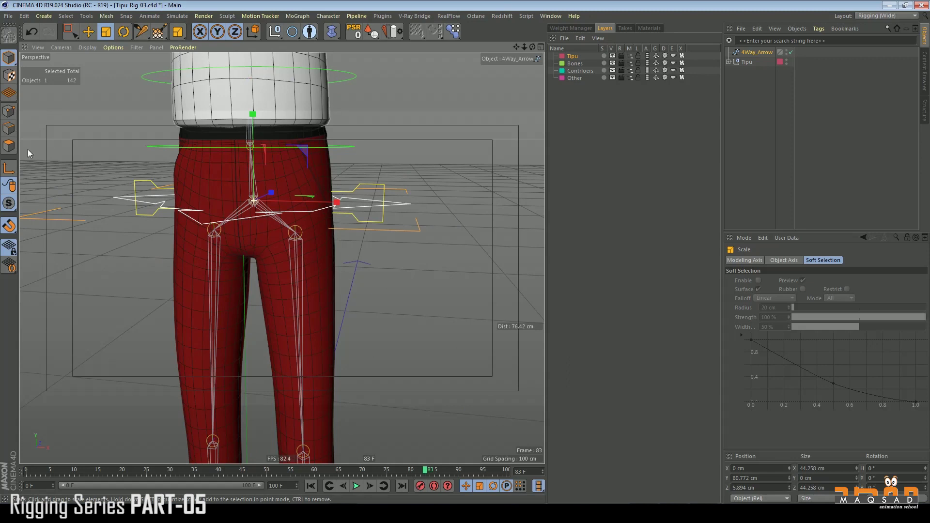
Switch to point mode and select all 25 points of 4Way_Arrow
{"action": "left_click", "coordinate": [12, 112]}
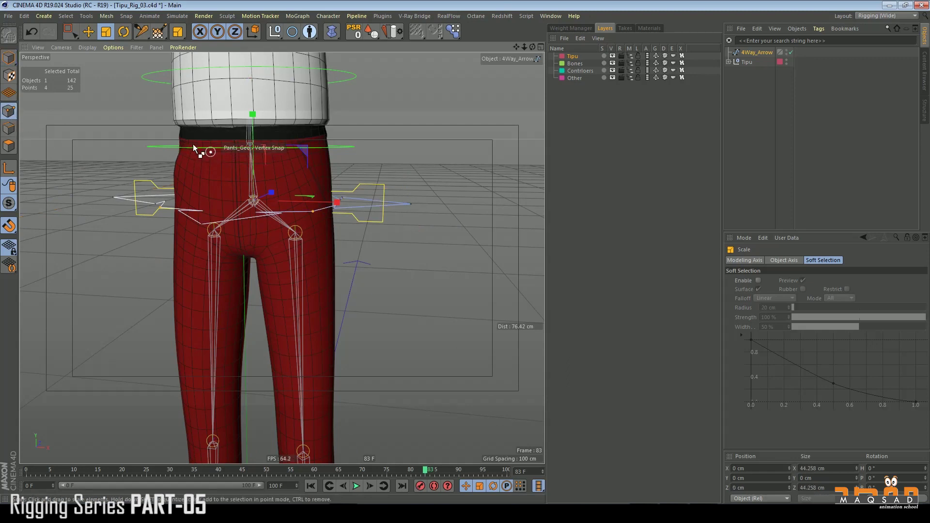
{"action": "left_click", "coordinate": [13, 248]}
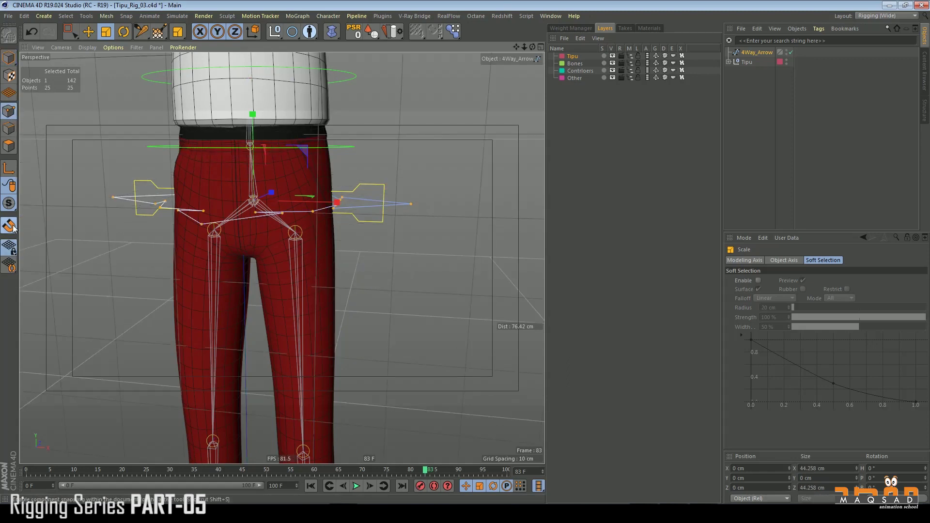
{"action": "scroll", "coordinate": [184, 218], "scroll_direction": "down", "scroll_amount": 3}
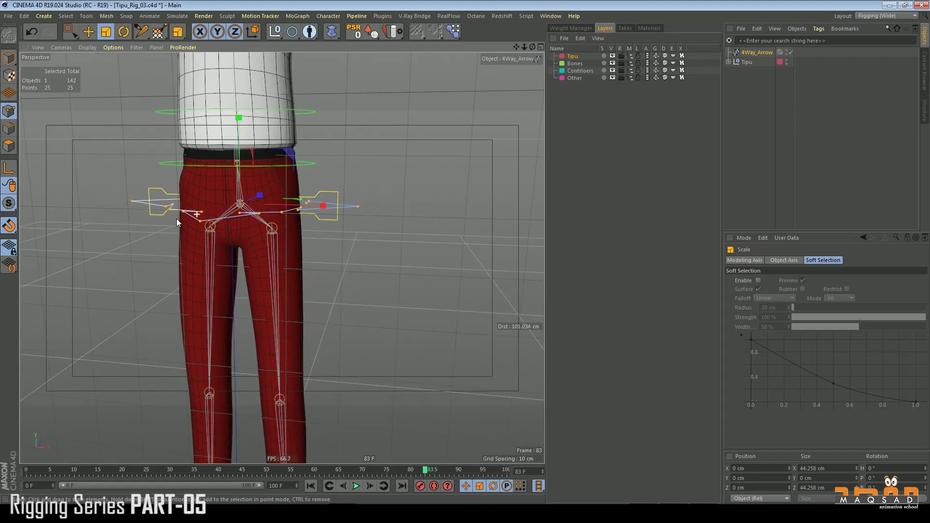
Try aligning the workplane to Z and to X
{"action": "left_click", "coordinate": [11, 267]}
{"action": "left_click", "coordinate": [10, 246]}
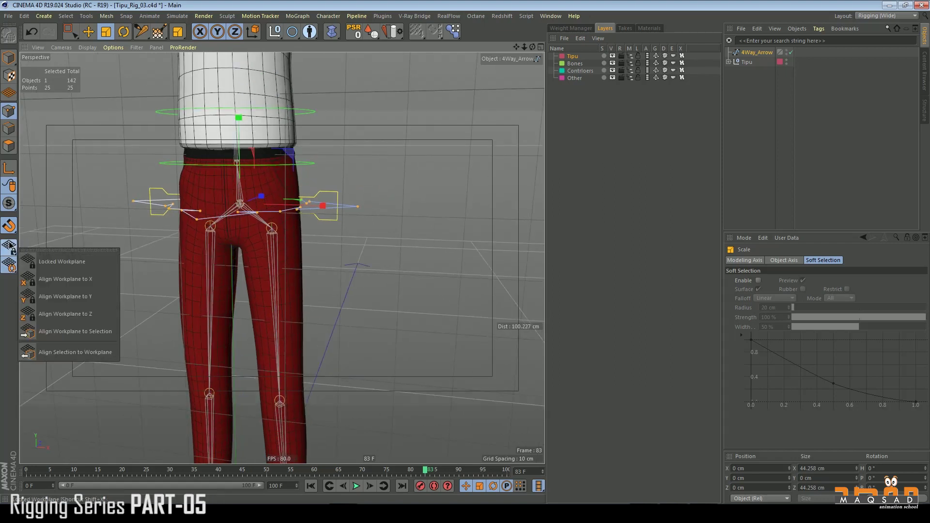
{"action": "left_click", "coordinate": [53, 312]}
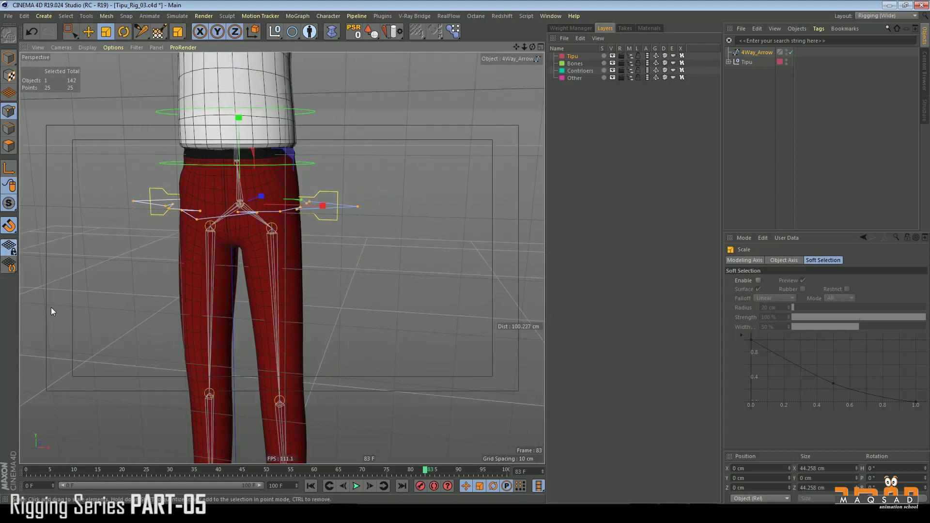
{"action": "left_click", "coordinate": [12, 246]}
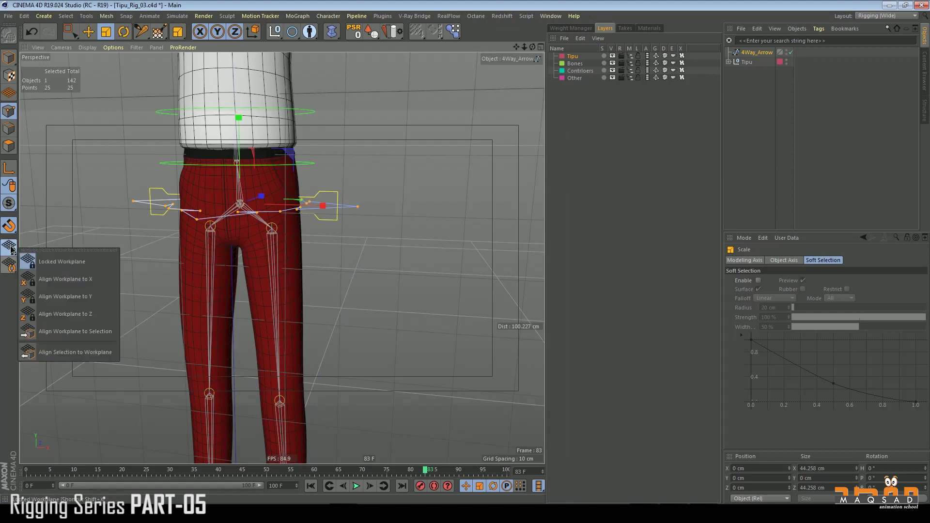
{"action": "left_click", "coordinate": [43, 280]}
{"action": "left_click", "coordinate": [9, 228]}
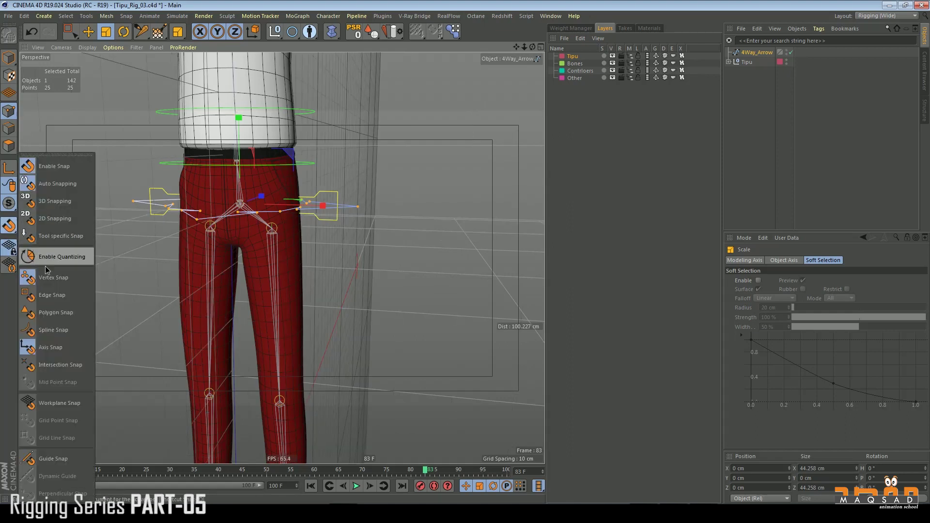
Detach the workplane commands as a floating palette, align the workplane to Y and close the palette
{"action": "left_click", "coordinate": [10, 248]}
{"action": "left_click_drag", "start_coordinate": [12, 248], "coordinate": [45, 252]}
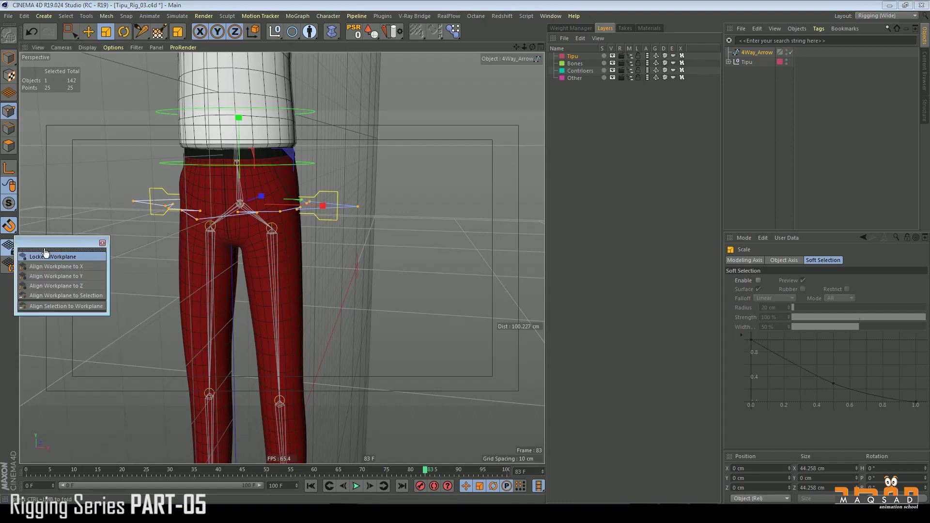
{"action": "left_click", "coordinate": [50, 277]}
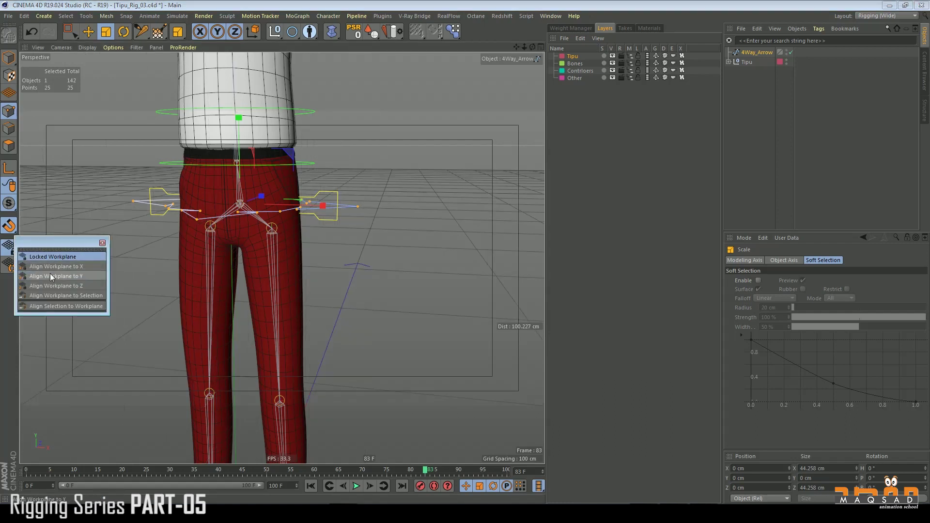
{"action": "left_click", "coordinate": [104, 244]}
Move all points of 4Way_Arrow up about 5.2 cm and scale them to about 57.6 cm across
{"action": "mouse_move", "coordinate": [293, 209]}
{"action": "left_mouse_down", "text": "alt"}
{"action": "mouse_move", "coordinate": [245, 224]}
{"action": "mouse_move", "coordinate": [282, 225]}
{"action": "mouse_move", "coordinate": [276, 207]}
{"action": "left_mouse_up", "text": "alt"}
{"action": "key", "text": "s"}
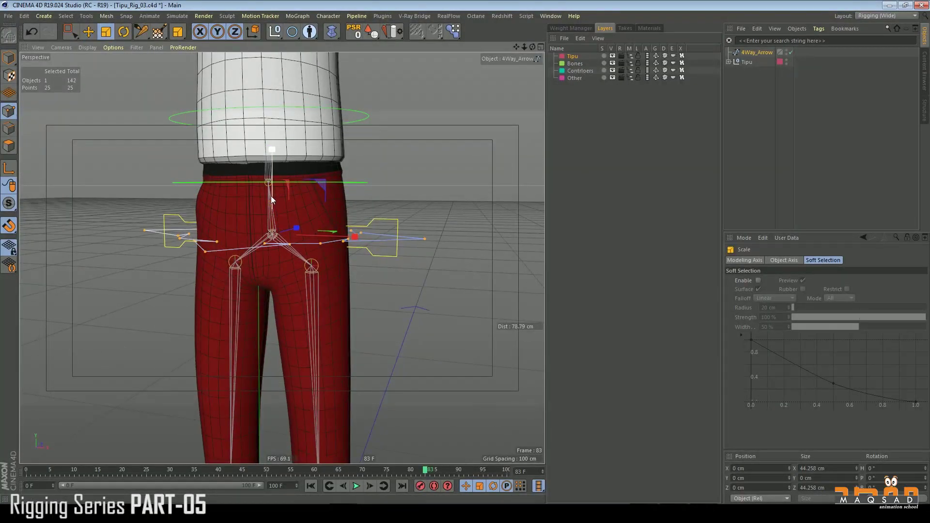
{"action": "key", "text": "ctrl+z"}
{"action": "left_click", "coordinate": [88, 31]}
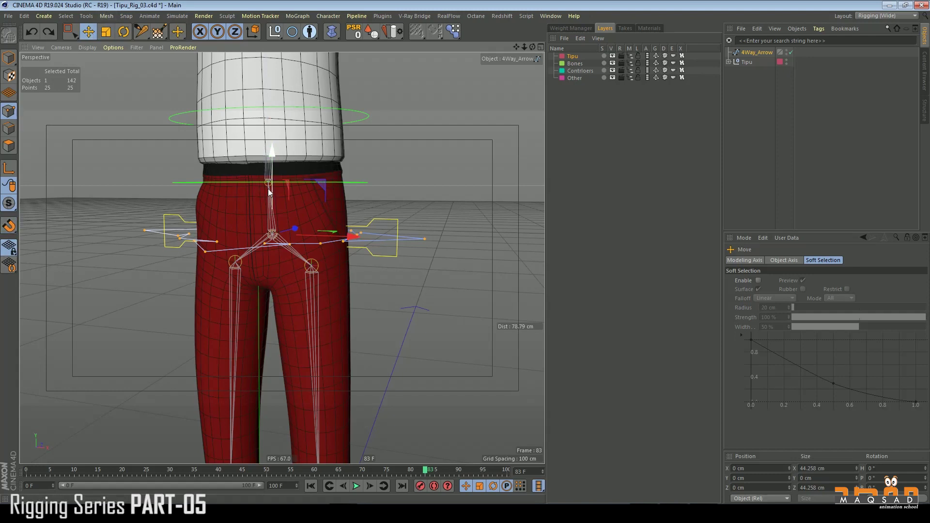
{"action": "left_click_drag", "start_coordinate": [272, 167], "coordinate": [267, 242]}
{"action": "scroll", "coordinate": [290, 232], "scroll_direction": "down", "scroll_amount": 5}
{"action": "left_click_drag", "start_coordinate": [282, 198], "coordinate": [322, 230]}
{"action": "key", "text": "t"}
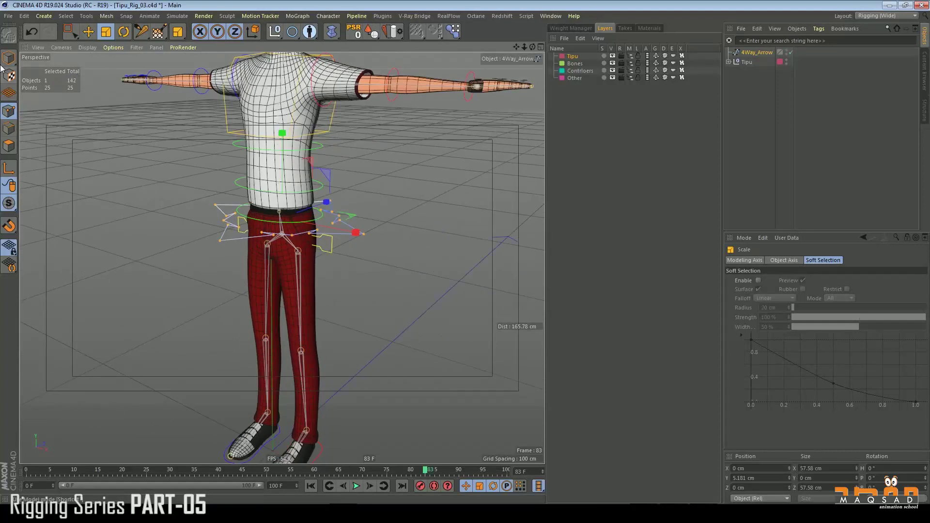
Return to model mode and rename the 4Way_Arrow spline as COG
{"action": "left_click", "coordinate": [9, 58]}
{"action": "double_click", "coordinate": [748, 53]}
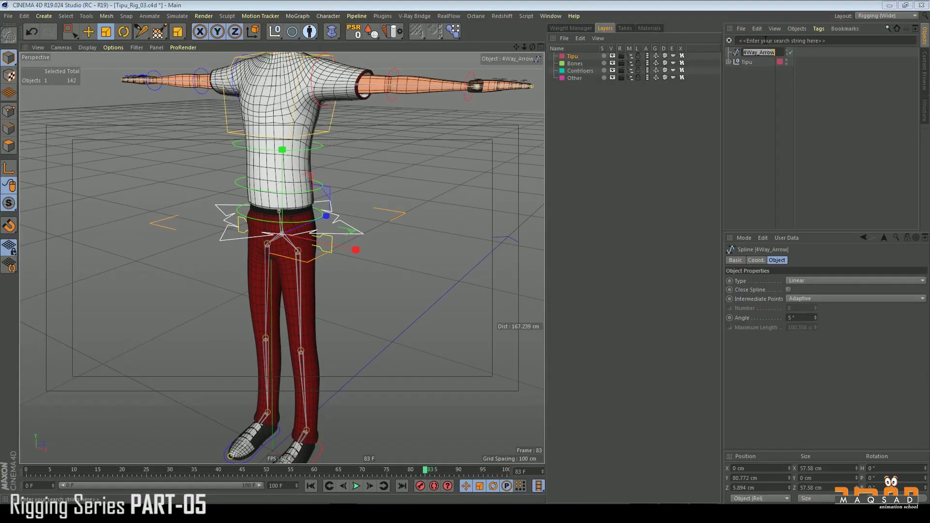
{"action": "type", "text": "COG"}
{"action": "key", "text": "Return"}
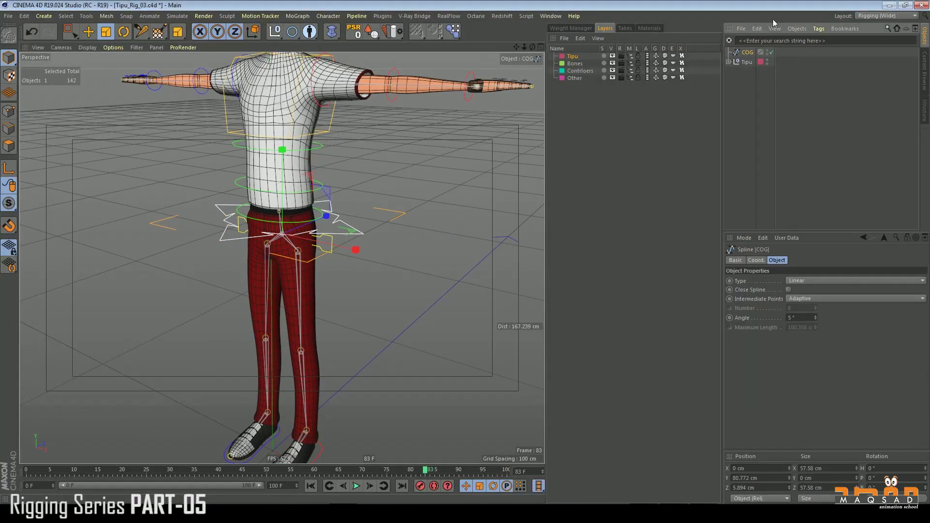
Place COG inside the Controllers group of Tipu and collapse the clt_R_Foot hierarchy
{"action": "left_click", "coordinate": [728, 62]}
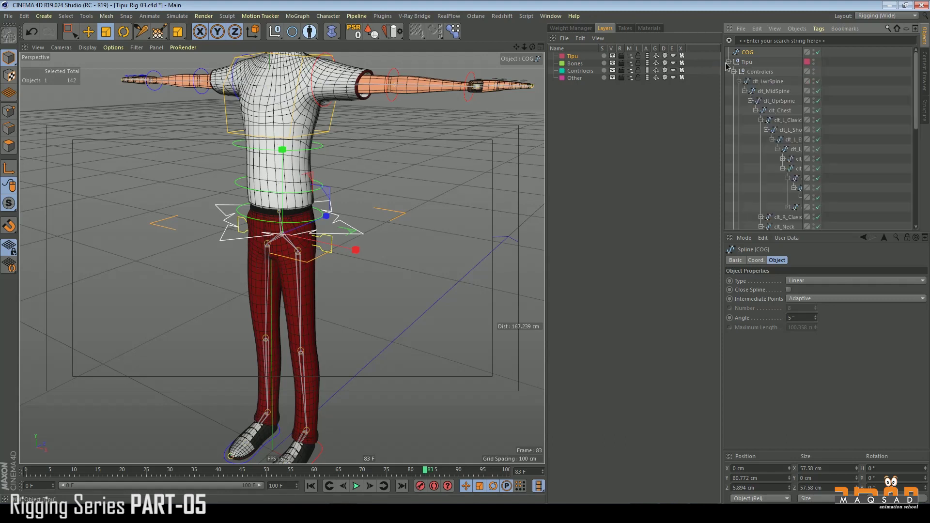
{"action": "left_click", "coordinate": [734, 71]}
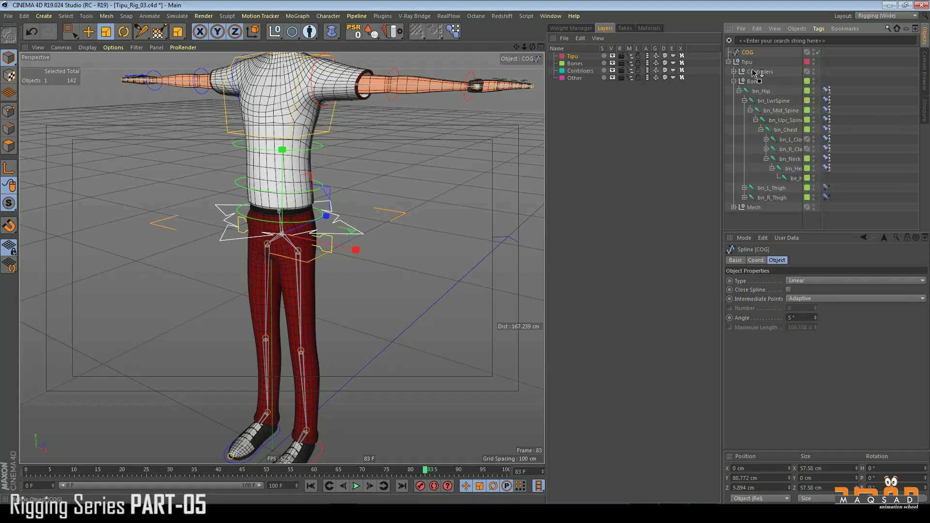
{"action": "left_click_drag", "start_coordinate": [754, 74], "coordinate": [753, 72]}
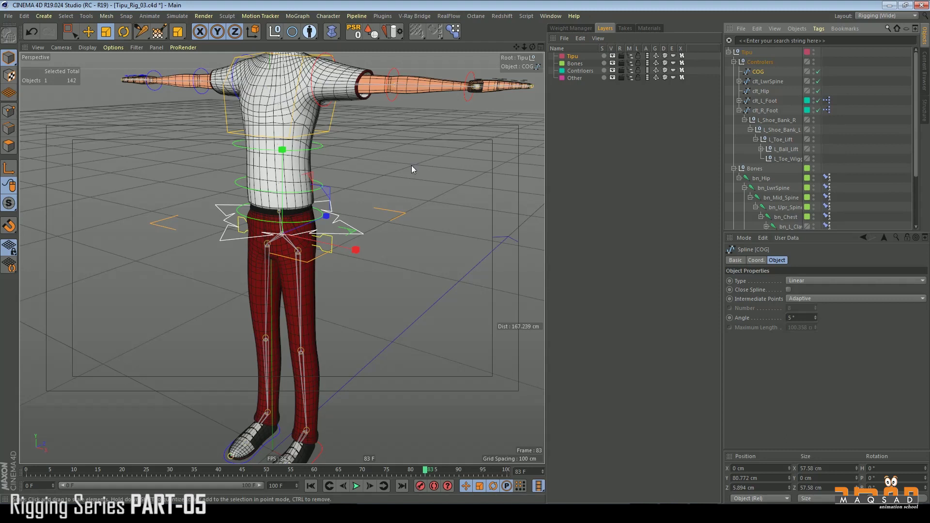
{"action": "left_click_drag", "start_coordinate": [359, 226], "coordinate": [347, 208], "text": "alt"}
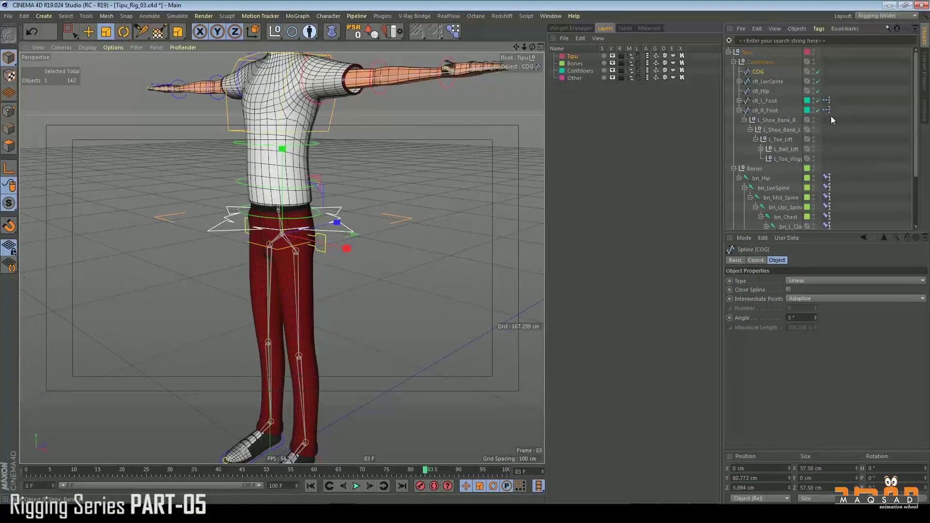
{"action": "left_click", "coordinate": [738, 110]}
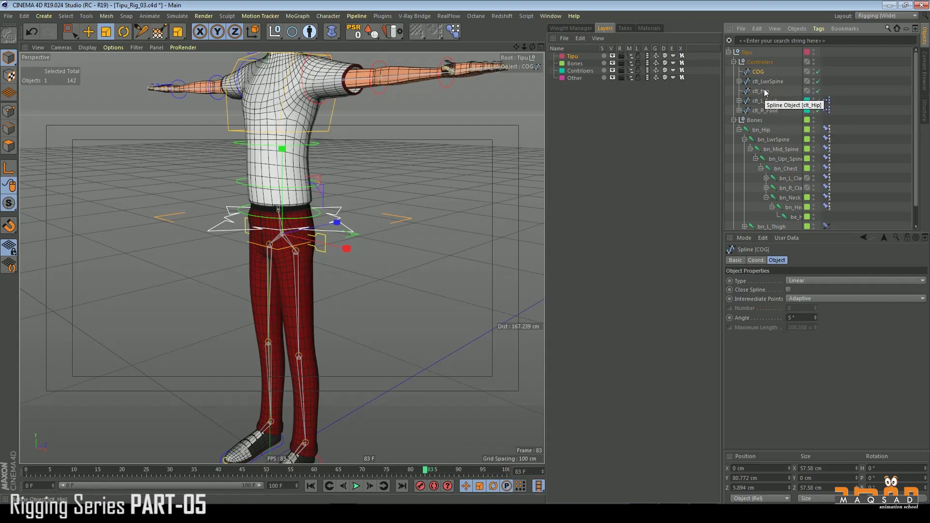
Select clt_Hip and try rotating it, undoing the change
{"action": "left_click", "coordinate": [765, 95]}
{"action": "key", "text": "d"}
{"action": "left_click_drag", "start_coordinate": [313, 235], "coordinate": [319, 211], "text": "alt"}
{"action": "key", "text": "r"}
{"action": "key", "text": "ctrl+z"}
Parent clt_Hip and clt_LwrSpine under the COG controller
{"action": "key", "text": "e"}
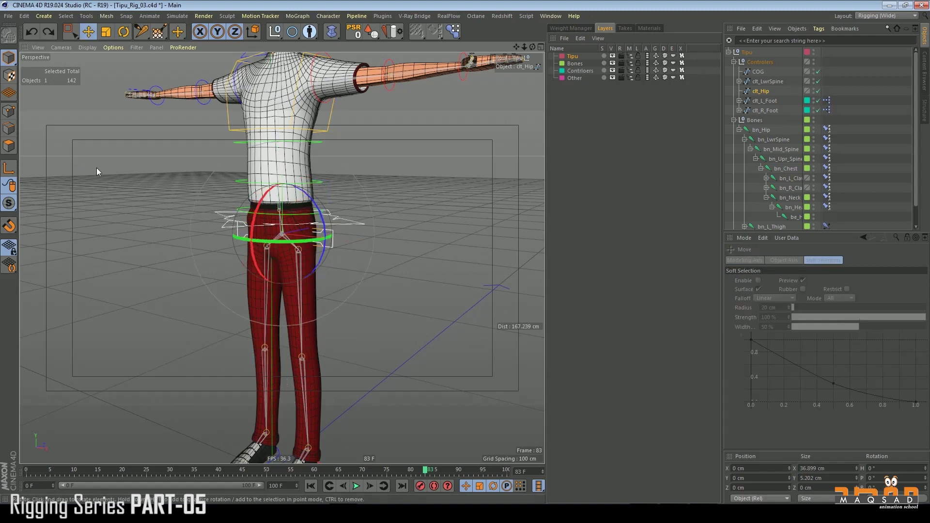
{"action": "mouse_move", "coordinate": [764, 92]}
{"action": "left_mouse_down"}
{"action": "mouse_move", "coordinate": [749, 73]}
{"action": "mouse_move", "coordinate": [761, 93]}
{"action": "mouse_move", "coordinate": [765, 80]}
{"action": "left_mouse_up"}
{"action": "left_click", "coordinate": [749, 73]}
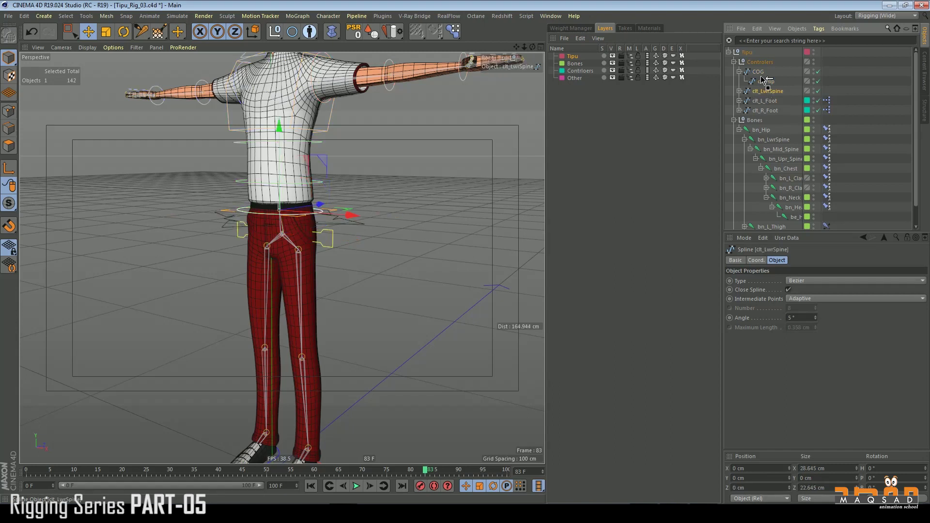
Try rotating the COG controller together with its child controllers and undo the rotation
{"action": "left_click", "coordinate": [758, 73]}
{"action": "middle_click_drag", "start_coordinate": [315, 219], "coordinate": [276, 285]}
{"action": "key", "text": "t"}
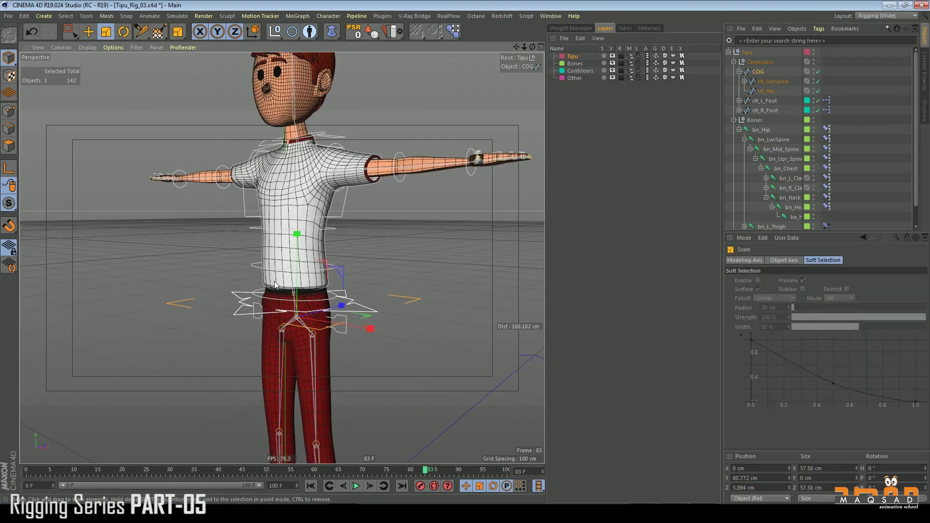
{"action": "key", "text": "r"}
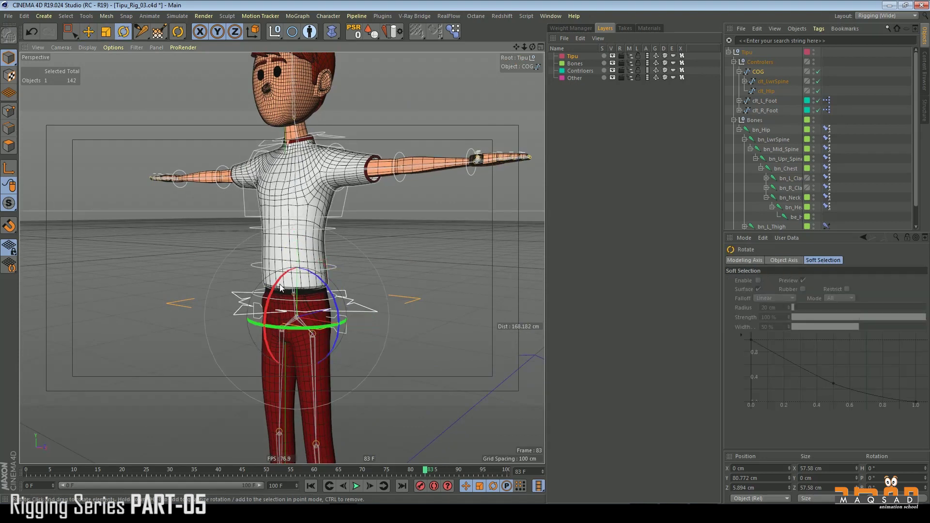
{"action": "mouse_move", "coordinate": [269, 303]}
{"action": "left_mouse_down"}
{"action": "mouse_move", "coordinate": [264, 327]}
{"action": "mouse_move", "coordinate": [272, 292]}
{"action": "mouse_move", "coordinate": [270, 300]}
{"action": "left_mouse_up"}
{"action": "key", "text": "ctrl+z"}
Try rotating the clt_L_Shoulder controller and undo the rotation
{"action": "scroll", "coordinate": [379, 187], "scroll_direction": "up", "scroll_amount": 4}
{"action": "left_click", "coordinate": [354, 141]}
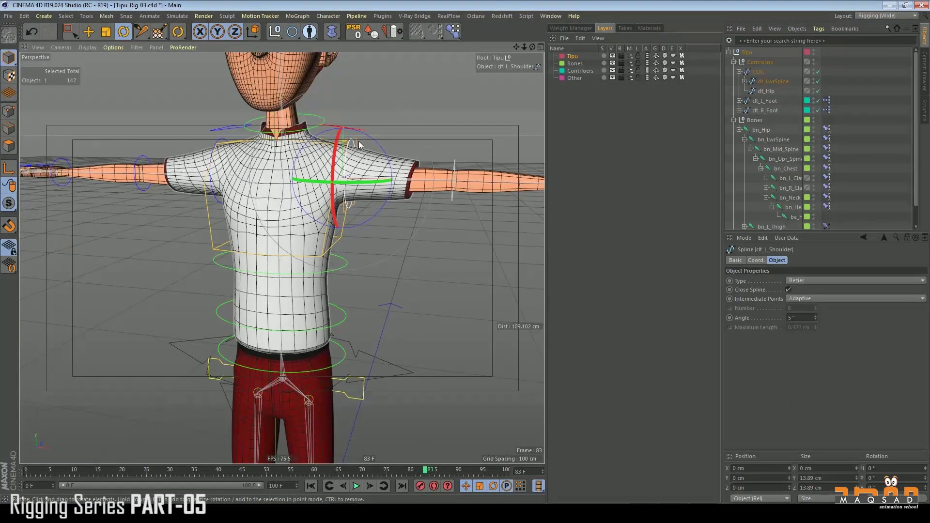
{"action": "left_click_drag", "start_coordinate": [363, 145], "coordinate": [347, 165]}
{"action": "key", "text": "ctrl+z"}
Select the clt_Chest controller and try rotating the controller near the character's right shoulder
{"action": "scroll", "coordinate": [383, 177], "scroll_direction": "down", "scroll_amount": 4}
{"action": "scroll", "coordinate": [369, 172], "scroll_direction": "down", "scroll_amount": 2}
{"action": "left_click_drag", "start_coordinate": [218, 145], "coordinate": [237, 132], "text": "alt"}
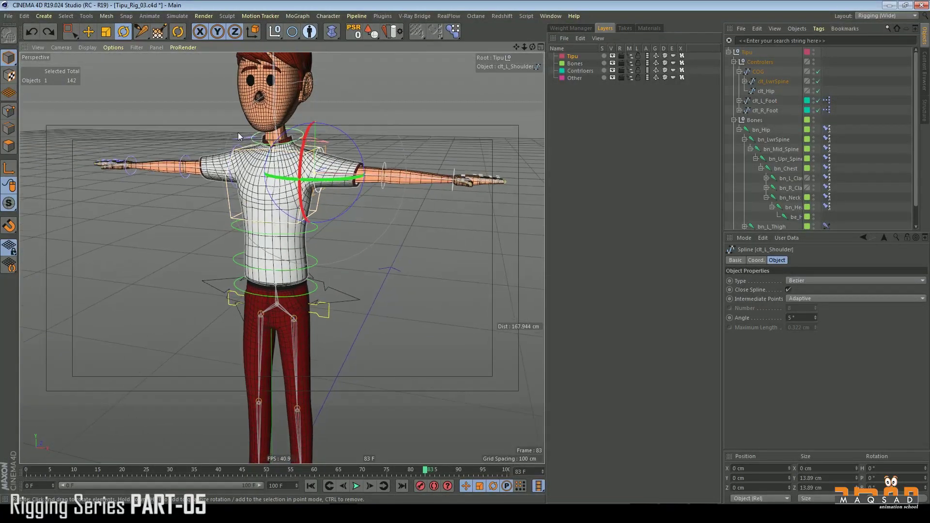
{"action": "left_click", "coordinate": [252, 146]}
{"action": "scroll", "coordinate": [252, 145], "scroll_direction": "up", "scroll_amount": 5}
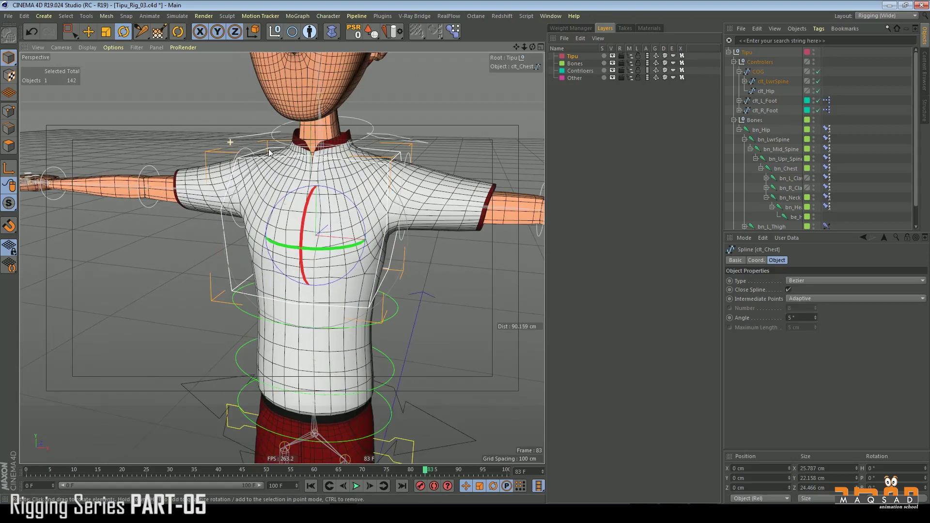
{"action": "left_click", "coordinate": [260, 150]}
{"action": "left_click_drag", "start_coordinate": [272, 147], "coordinate": [247, 175]}
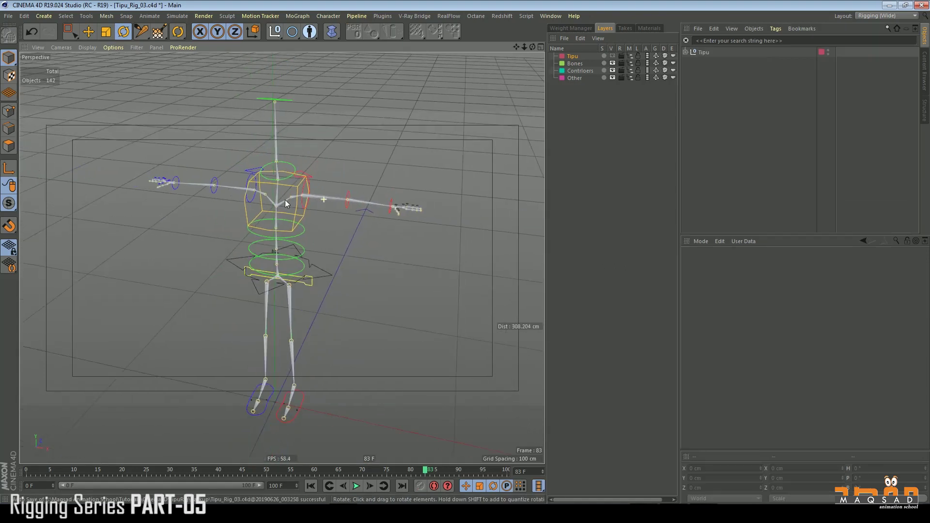
Make the Tipu layer visible in the viewport
{"action": "left_click_drag", "start_coordinate": [285, 200], "coordinate": [293, 179], "text": "alt"}
{"action": "left_click", "coordinate": [612, 57]}
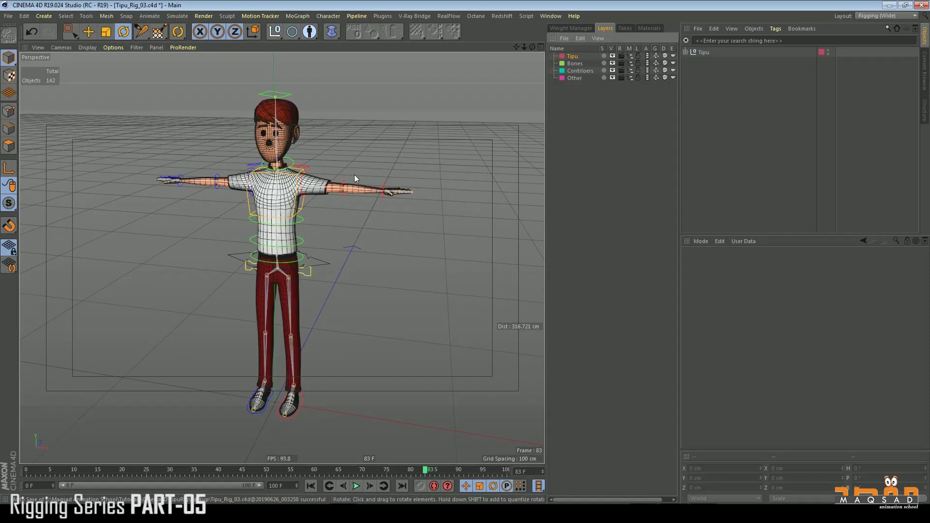
Examine the character and its controllers from several angles and distances, clearing the selection at the end
{"action": "left_click_drag", "start_coordinate": [332, 188], "coordinate": [320, 186], "text": "alt"}
{"action": "right_click_drag", "start_coordinate": [320, 186], "coordinate": [329, 182], "text": "alt"}
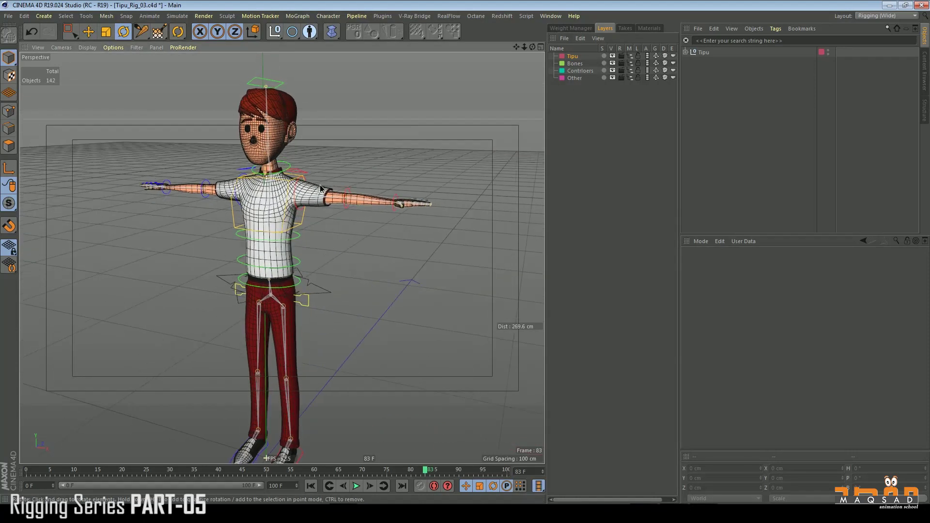
{"action": "left_click_drag", "start_coordinate": [330, 182], "coordinate": [311, 176], "text": "alt"}
{"action": "middle_click_drag", "start_coordinate": [350, 201], "coordinate": [344, 179], "text": "alt"}
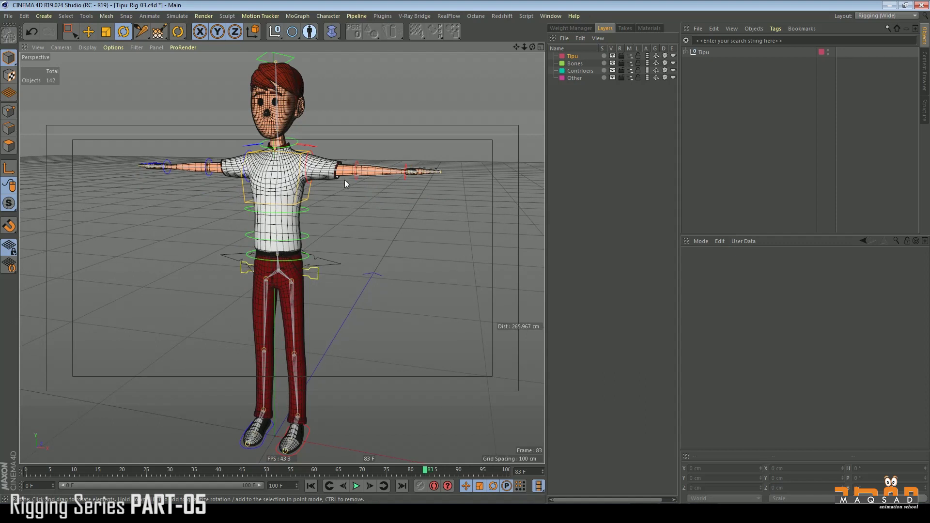
{"action": "mouse_move", "coordinate": [367, 176]}
{"action": "left_mouse_down", "text": "alt"}
{"action": "mouse_move", "coordinate": [379, 181]}
{"action": "mouse_move", "coordinate": [365, 185]}
{"action": "left_mouse_up", "text": "alt"}
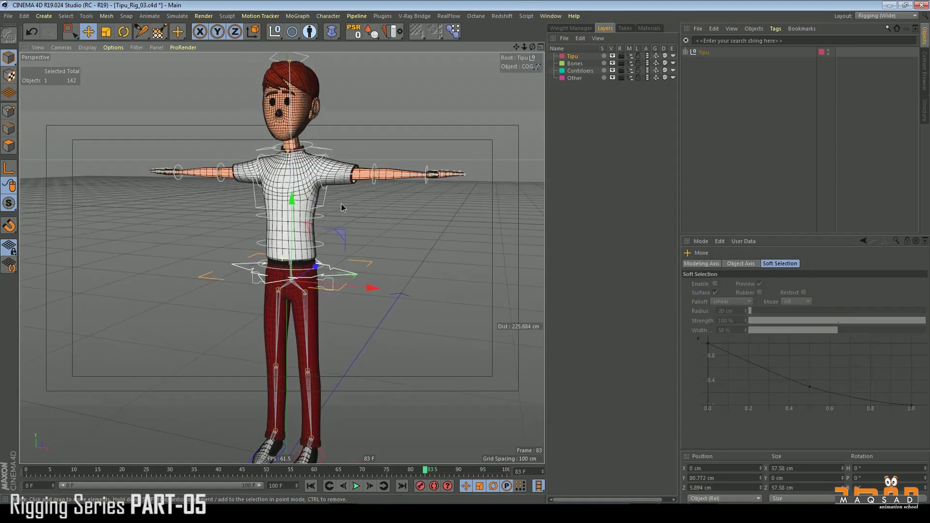
{"action": "right_click_drag", "start_coordinate": [342, 206], "coordinate": [272, 219], "text": "alt"}
{"action": "left_click_drag", "start_coordinate": [274, 223], "coordinate": [334, 237], "text": "alt"}
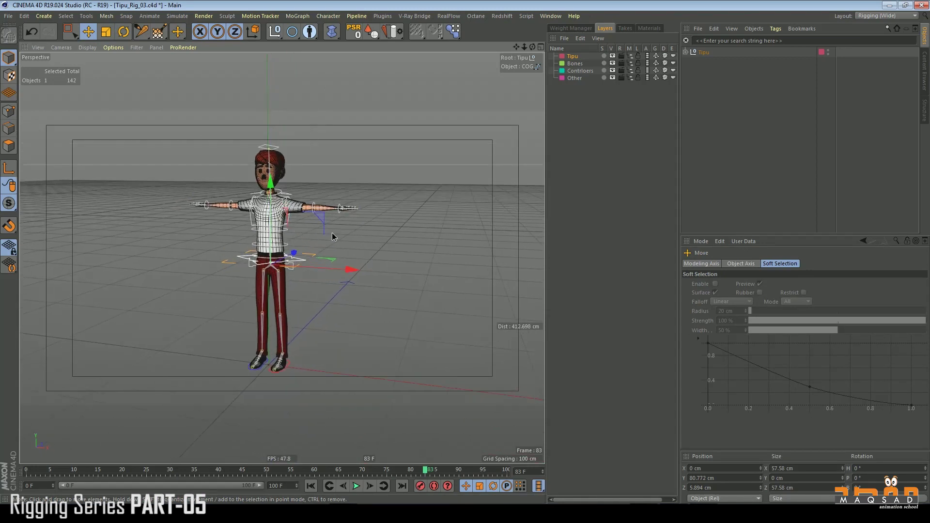
{"action": "left_click", "coordinate": [326, 241]}
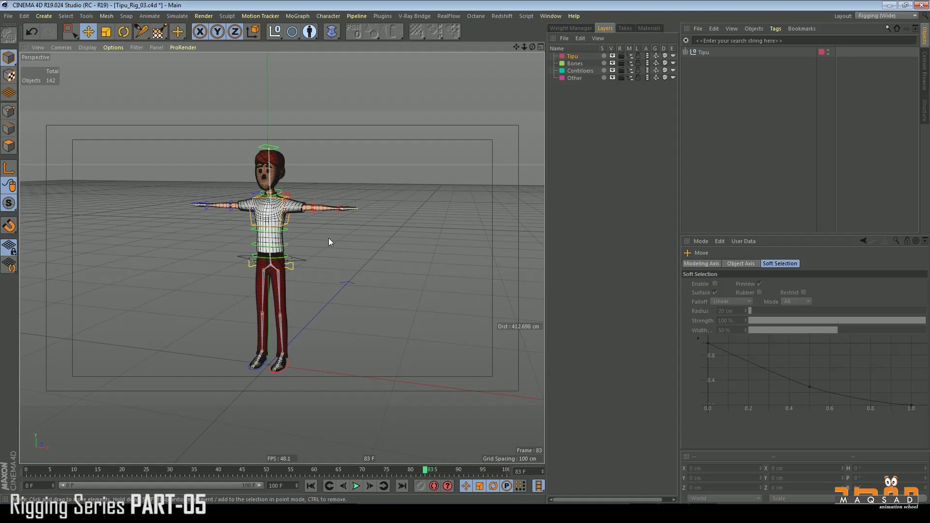